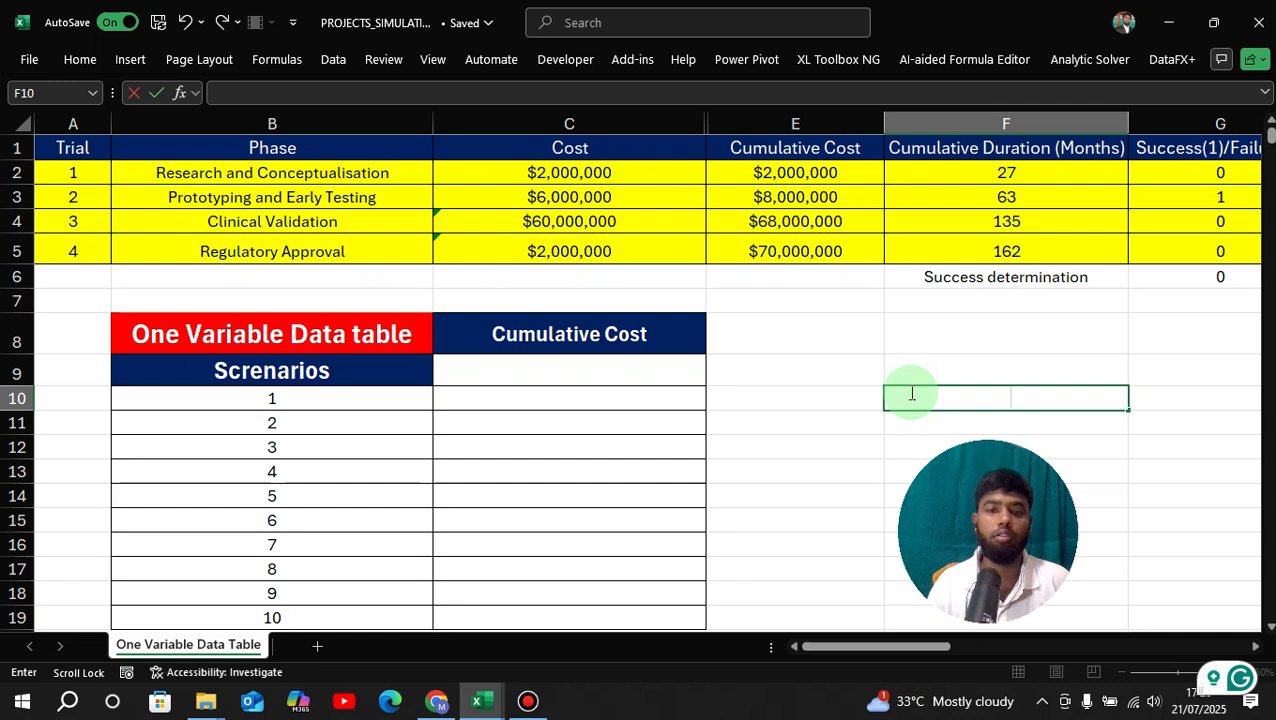
Inspect the random phase-cost formula and the running cumulative-cost formulas.
{"action": "left_click", "coordinate": [265, 333]}
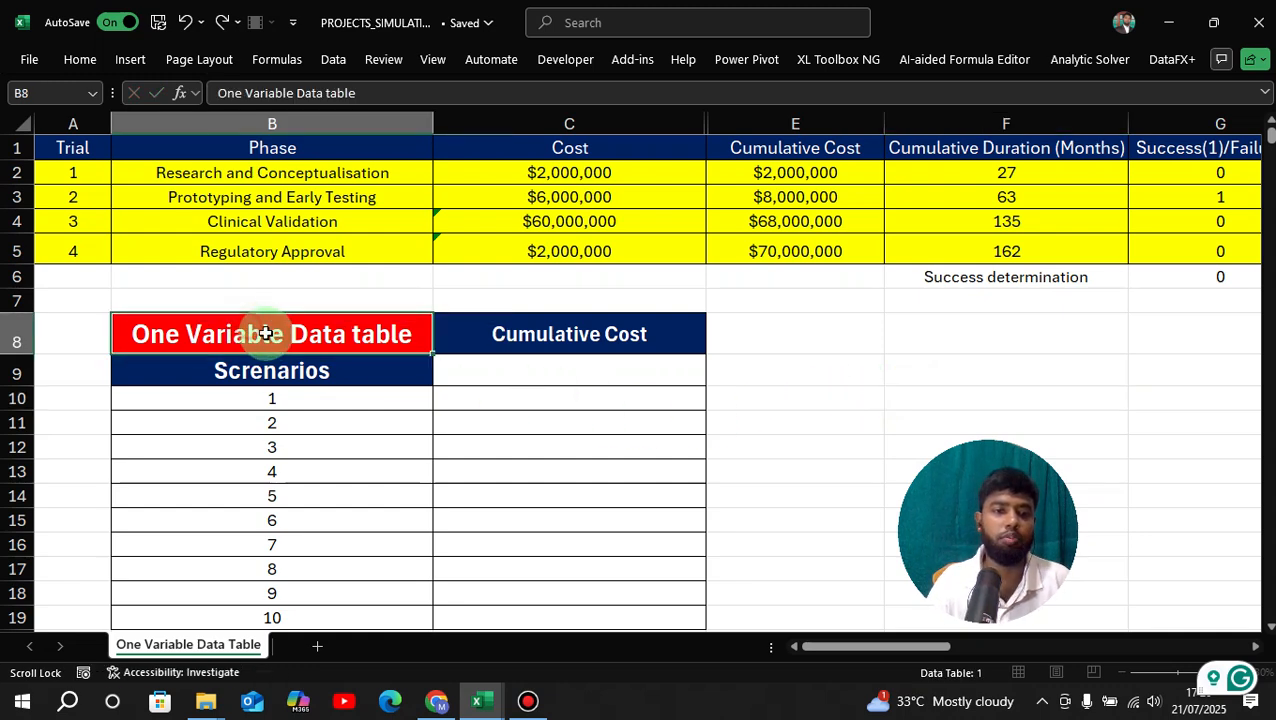
{"action": "left_click", "coordinate": [872, 372]}
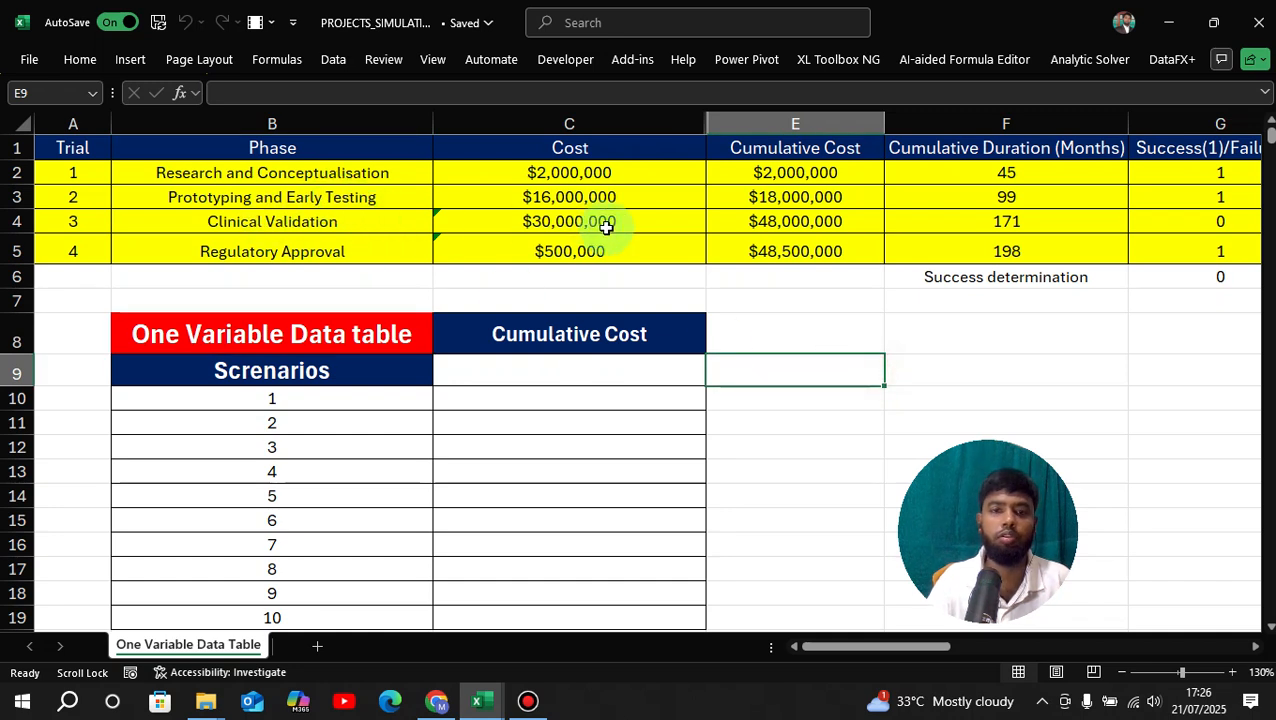
{"action": "left_click", "coordinate": [569, 175]}
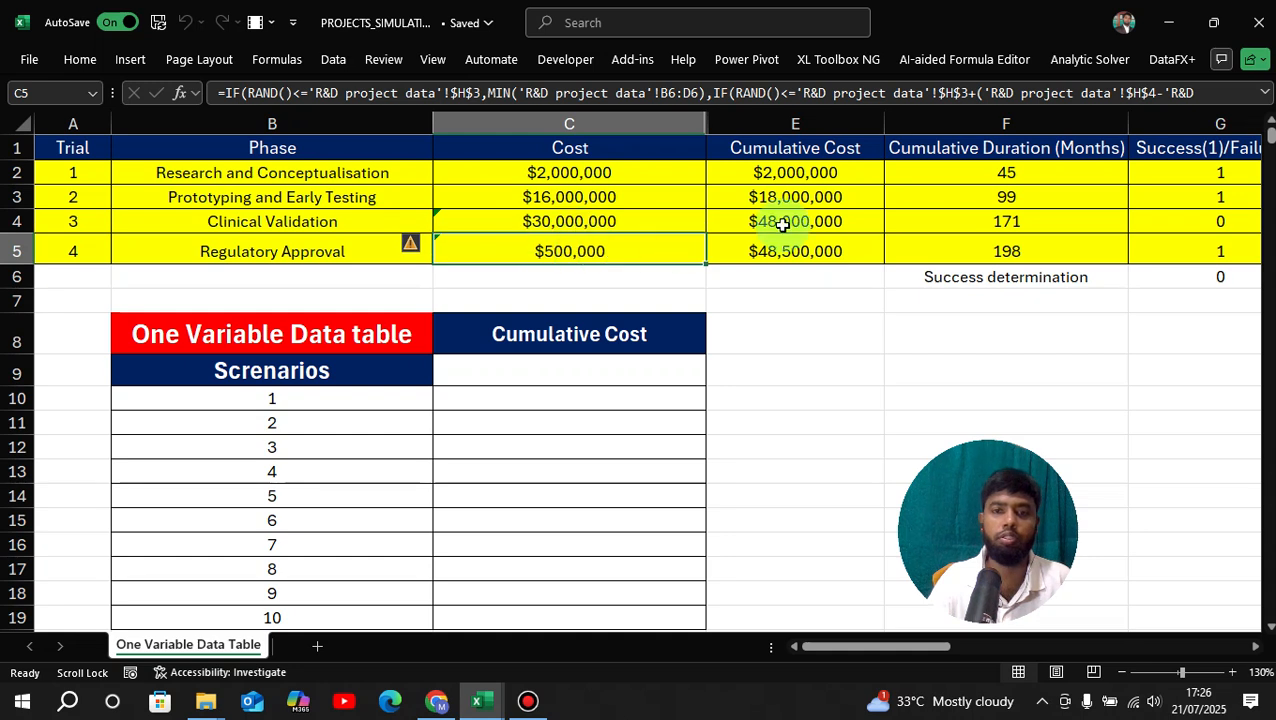
{"action": "left_click", "coordinate": [800, 177]}
{"action": "left_click", "coordinate": [802, 221]}
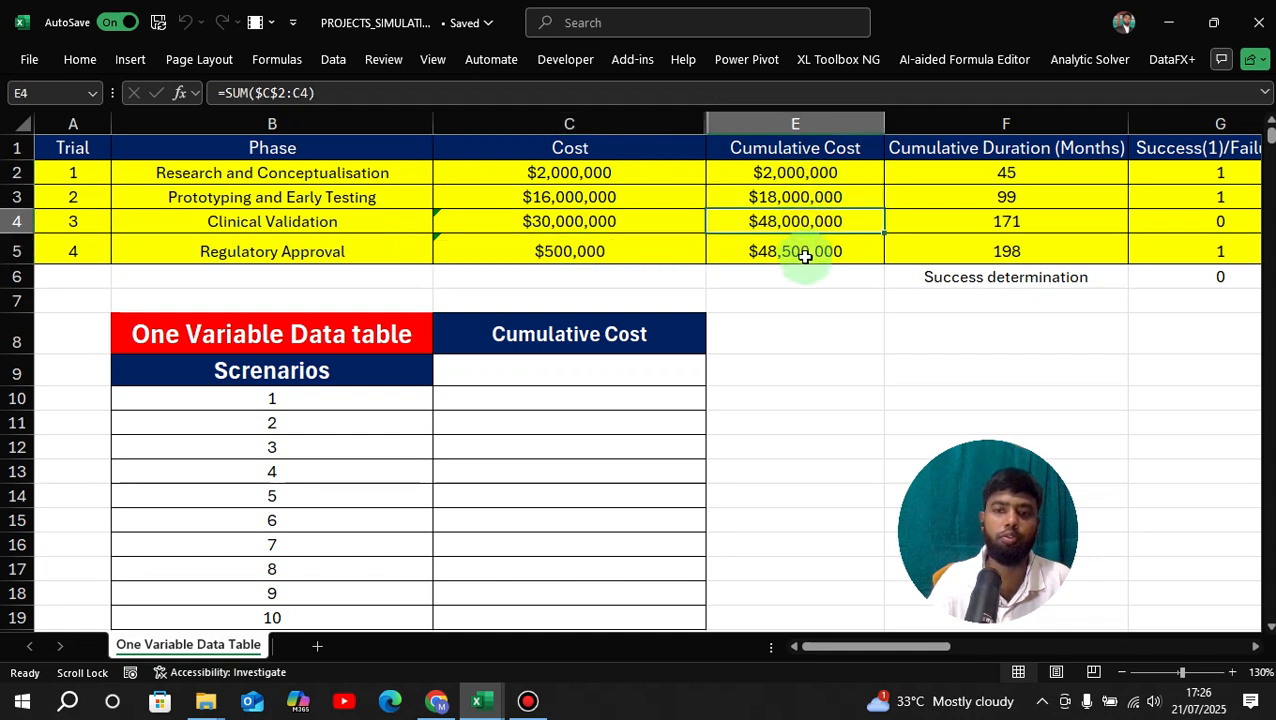
{"action": "left_click", "coordinate": [800, 252]}
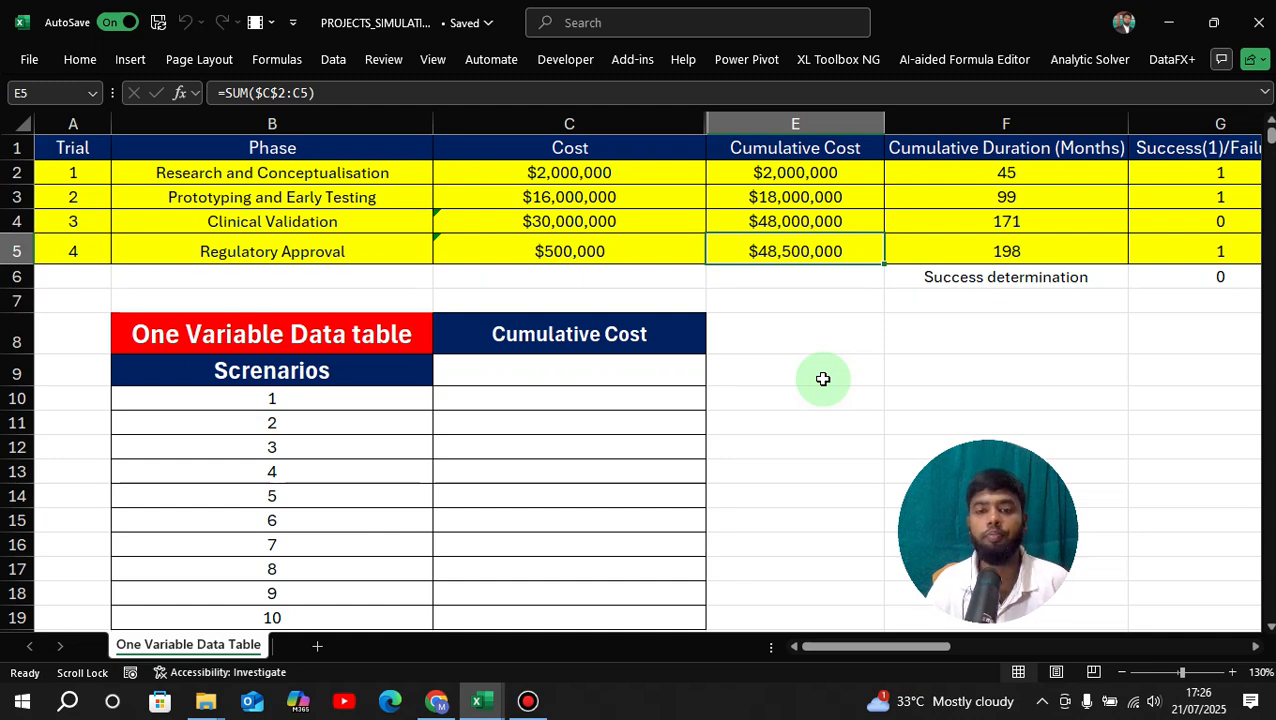
Check the scenario numbers, 1 in B10 through 10 in B19.
{"action": "scroll", "coordinate": [822, 387], "scroll_direction": "down", "scroll_amount": 1}
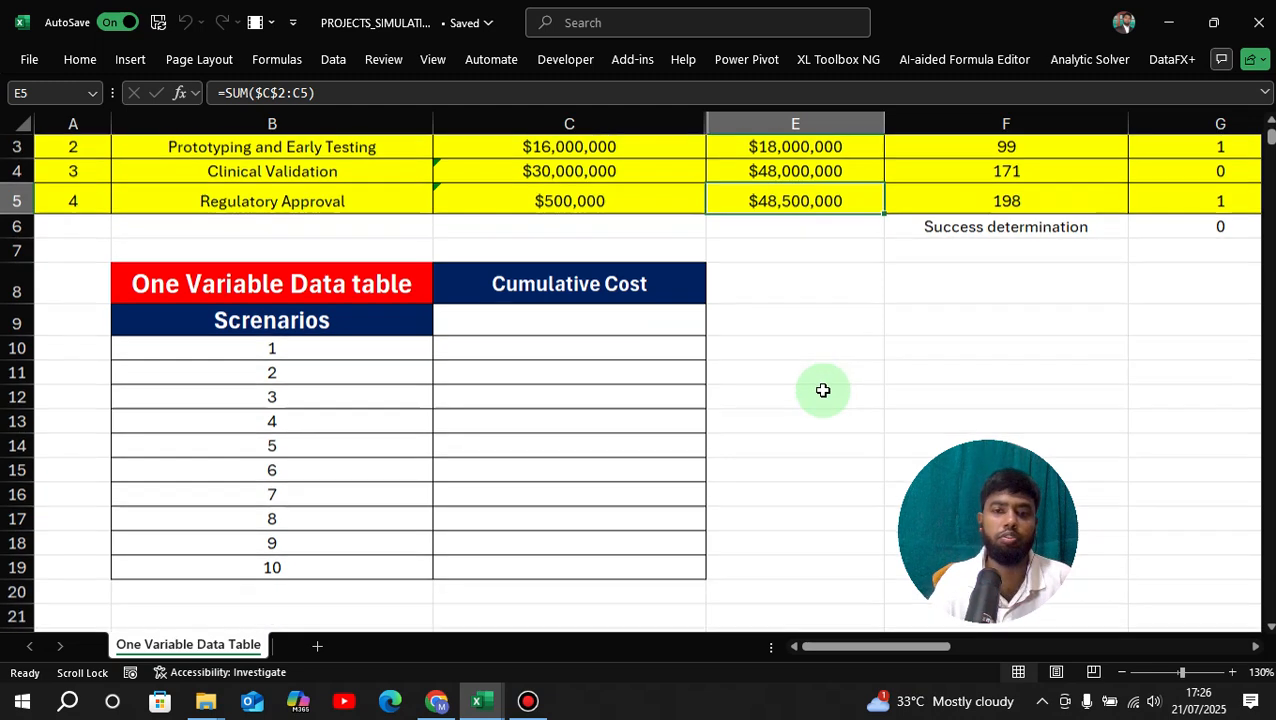
{"action": "scroll", "coordinate": [822, 387], "scroll_direction": "up", "scroll_amount": 1}
{"action": "scroll", "coordinate": [380, 440], "scroll_direction": "down", "scroll_amount": 1}
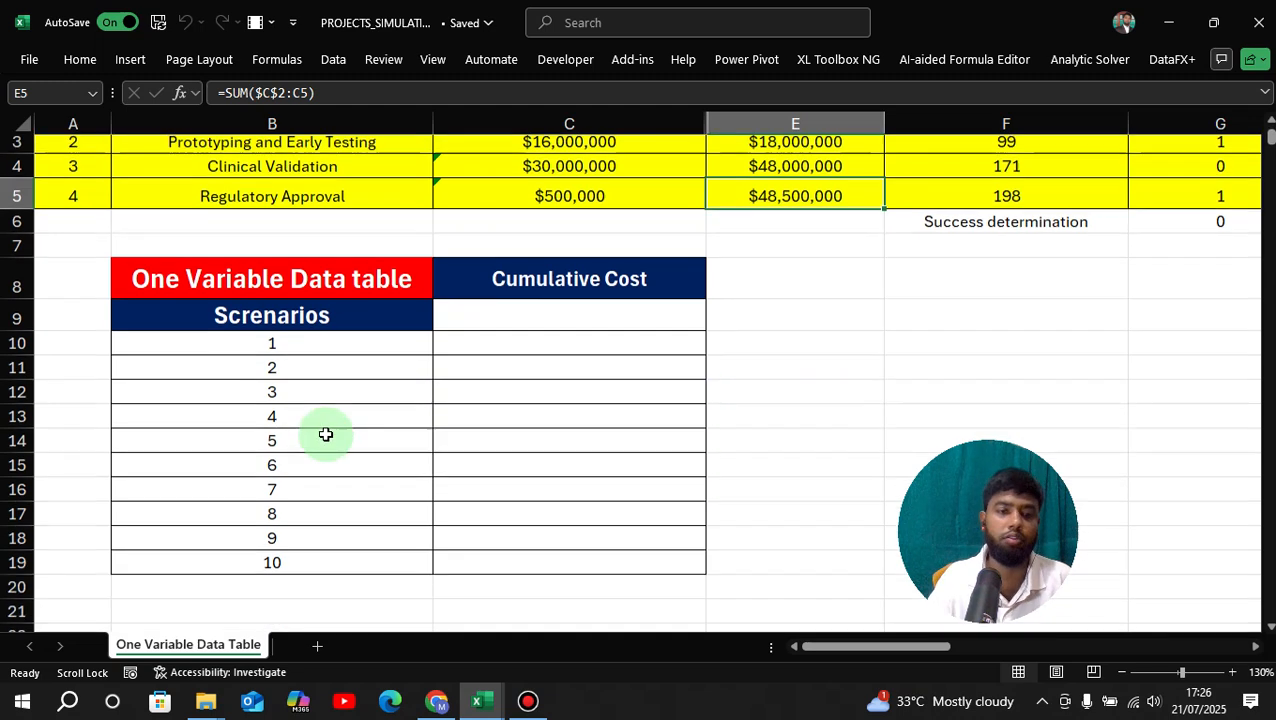
{"action": "scroll", "coordinate": [325, 434], "scroll_direction": "up", "scroll_amount": 1}
{"action": "left_click", "coordinate": [327, 400]}
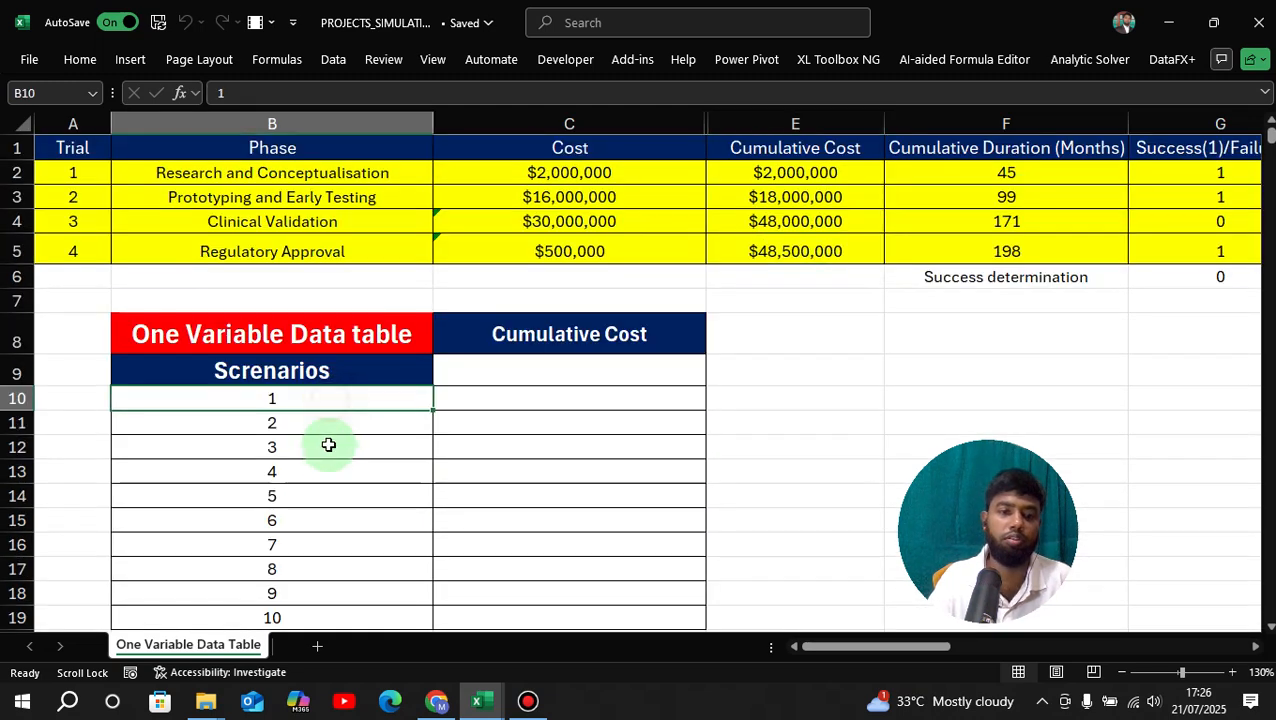
{"action": "scroll", "coordinate": [329, 470], "scroll_direction": "down", "scroll_amount": 2}
{"action": "left_click", "coordinate": [336, 468]}
{"action": "scroll", "coordinate": [390, 484], "scroll_direction": "up", "scroll_amount": 2}
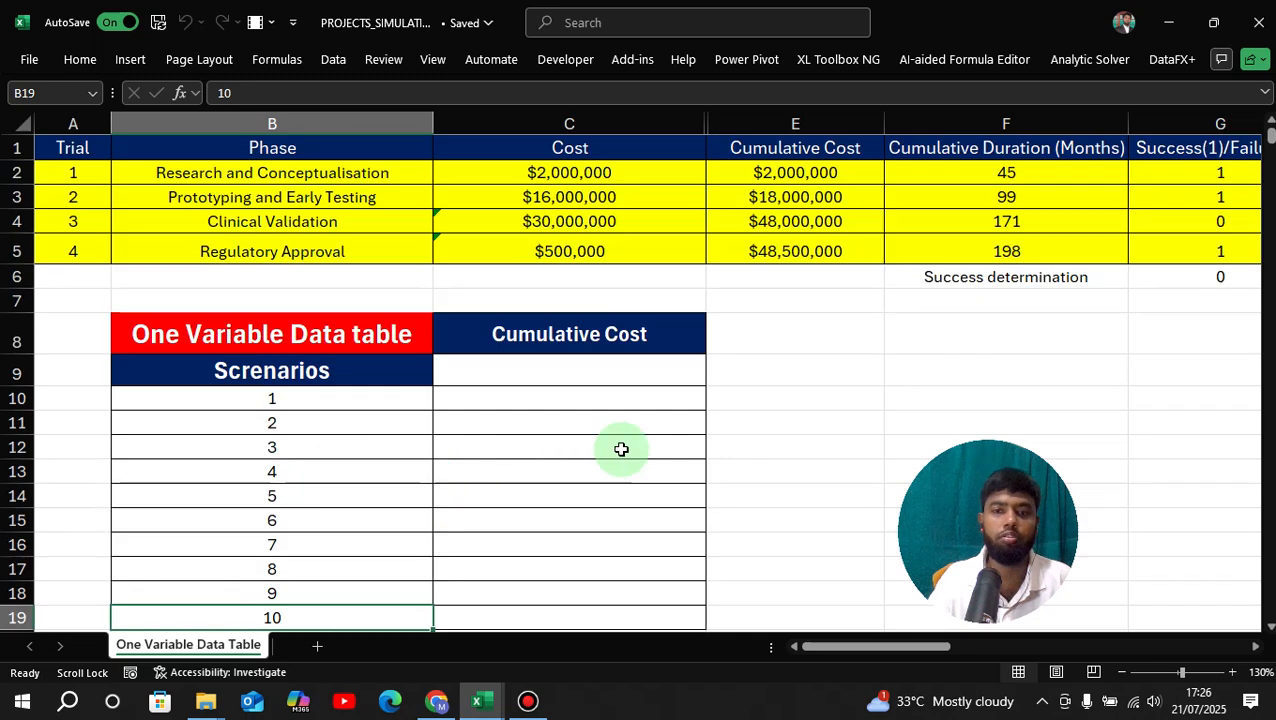
Recalculate with F9 so the cumulative cost totals $38,500,000 over 153 months.
{"action": "left_click", "coordinate": [795, 424]}
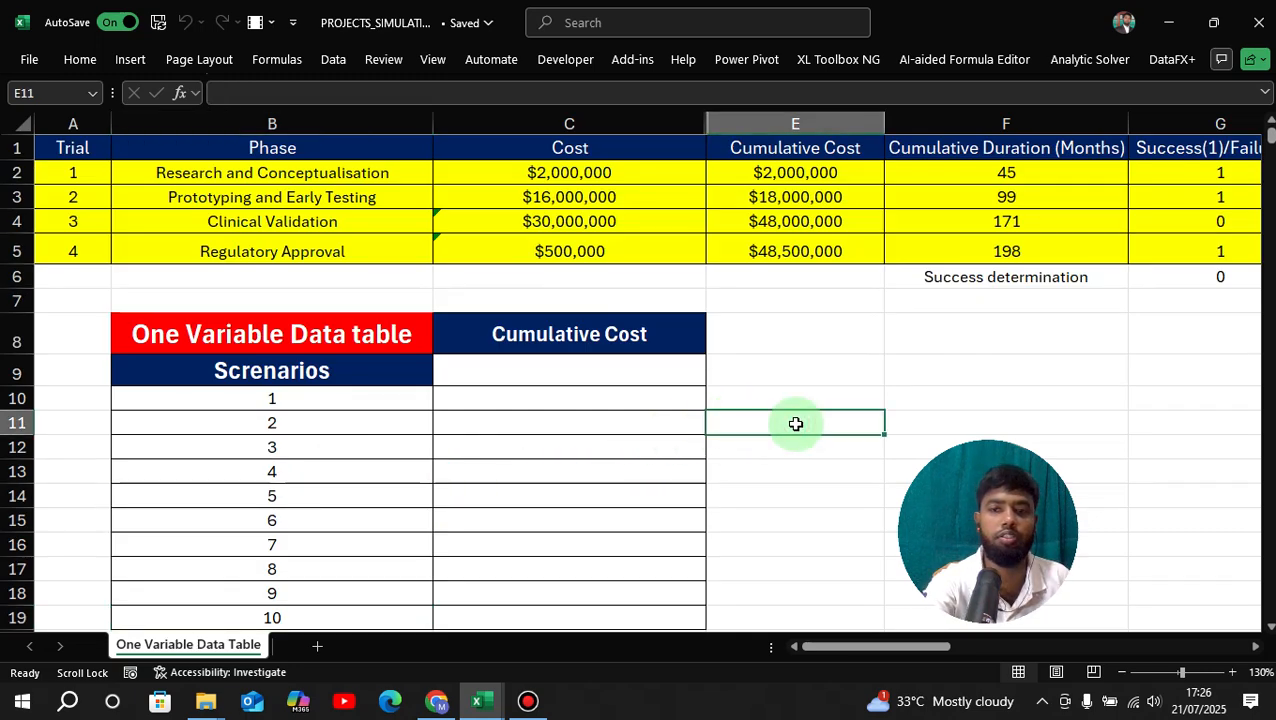
{"action": "key", "text": "F9"}
{"action": "key", "text": "F9"}
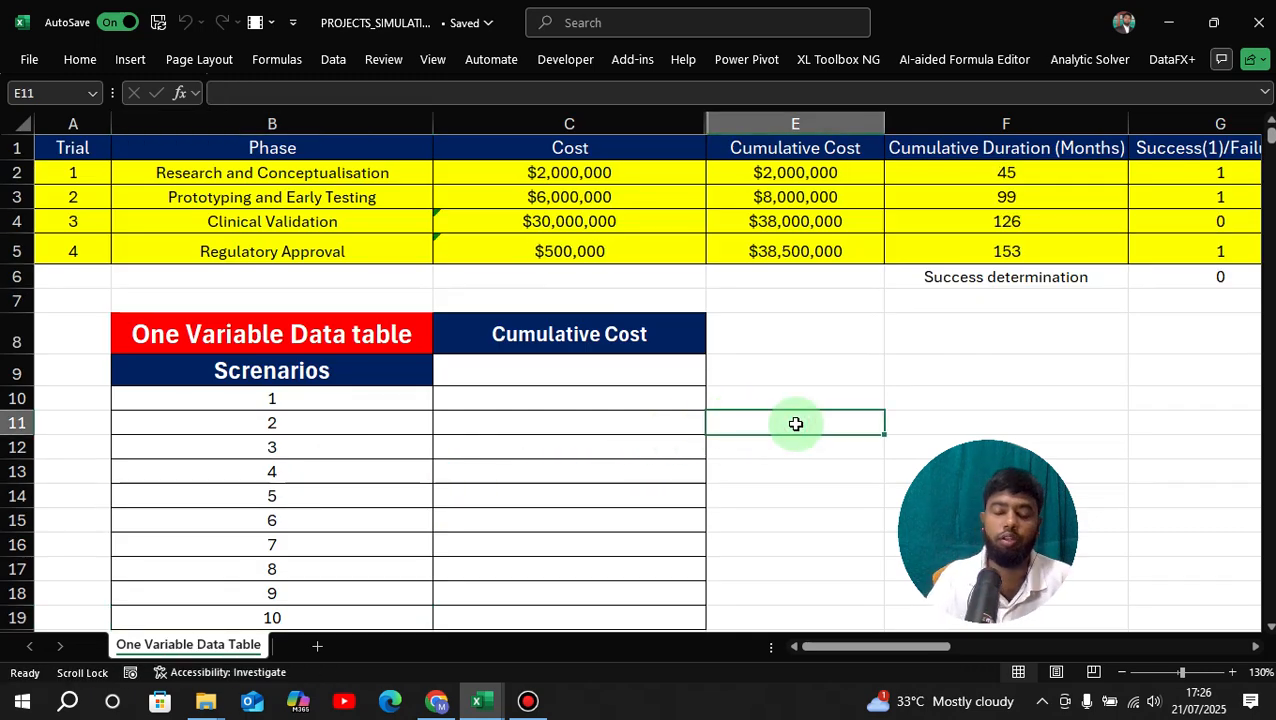
{"action": "left_click", "coordinate": [780, 251]}
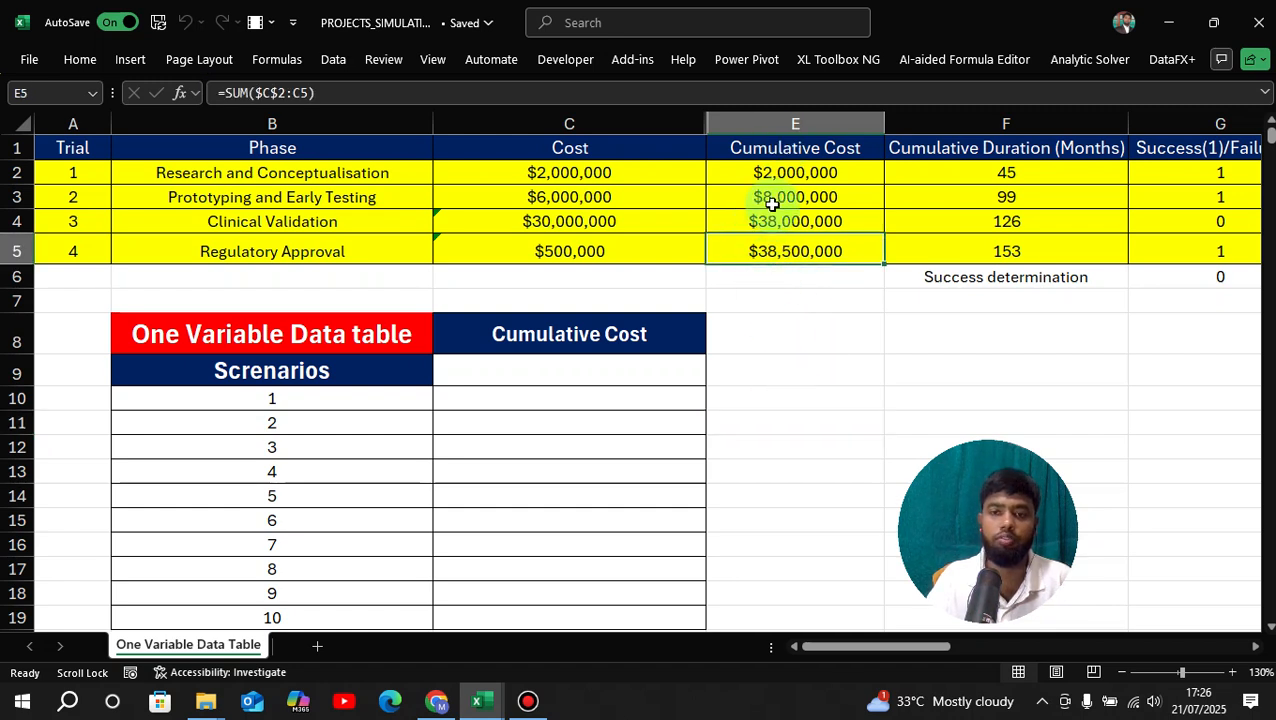
{"action": "left_click", "coordinate": [808, 368]}
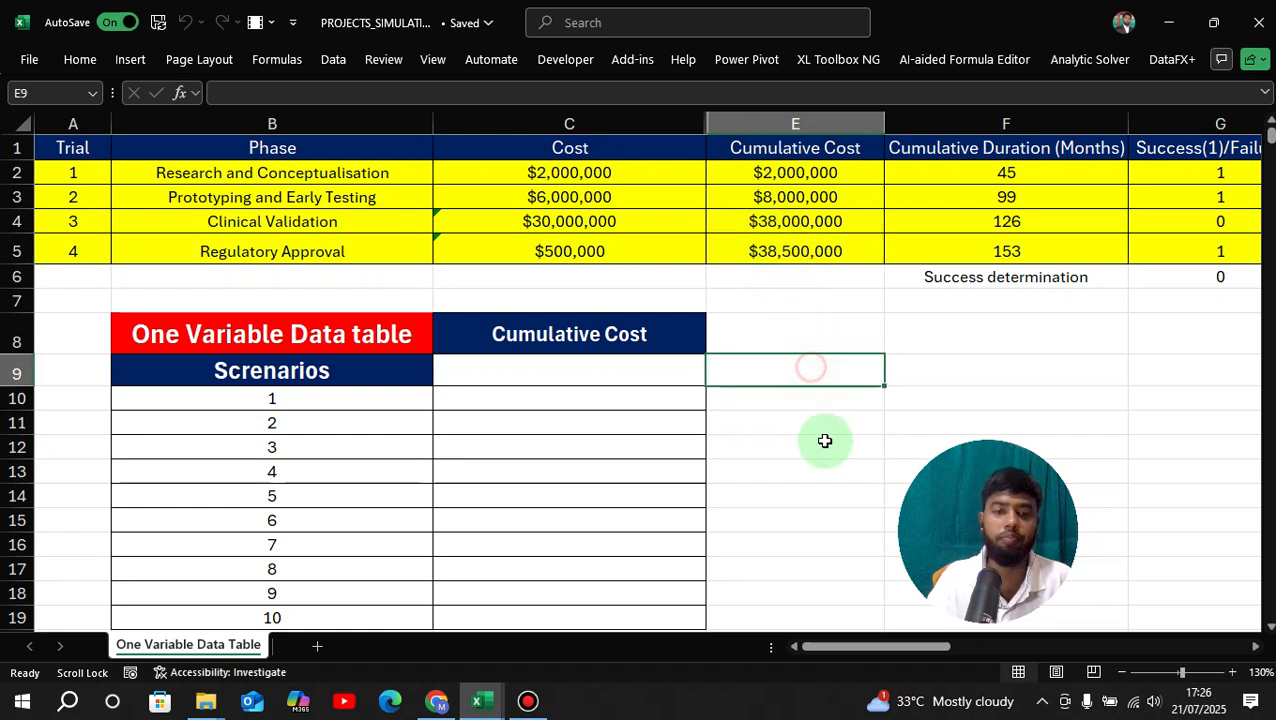
{"action": "scroll", "coordinate": [262, 407], "scroll_direction": "down", "scroll_amount": 1}
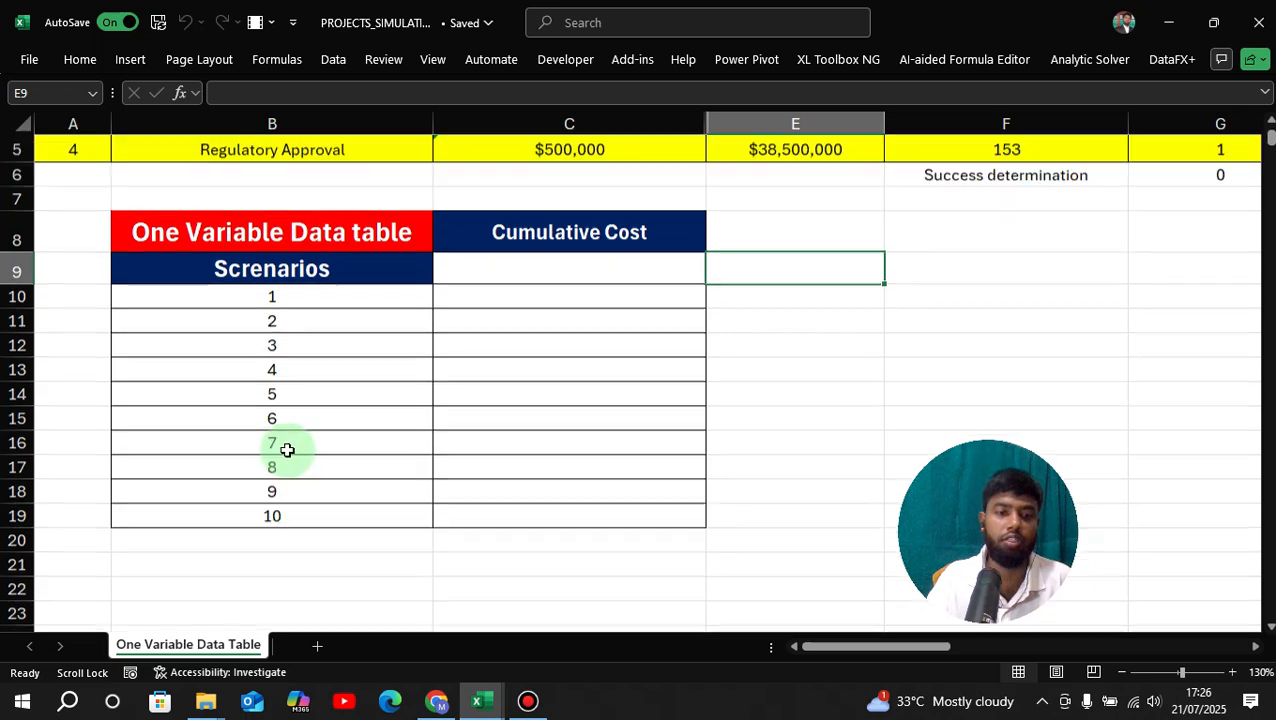
{"action": "scroll", "coordinate": [285, 447], "scroll_direction": "up", "scroll_amount": 1}
{"action": "left_click", "coordinate": [539, 372]}
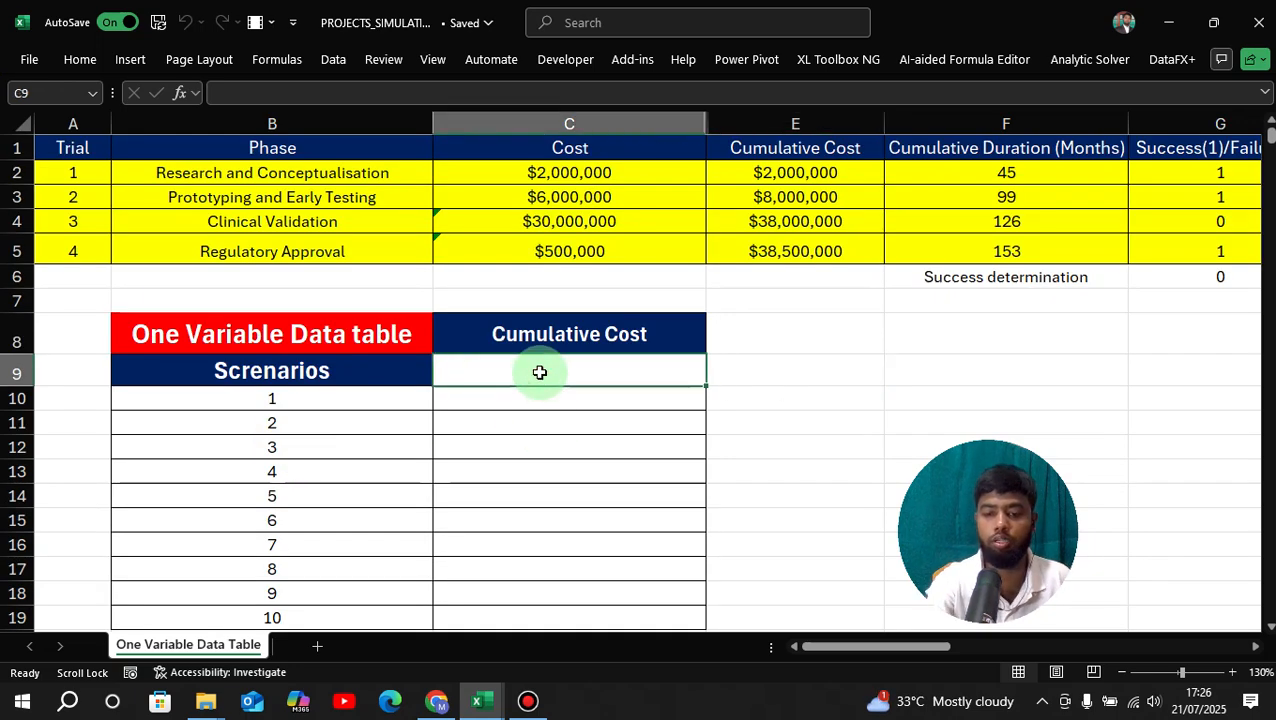
Make C9 equal E5, showing the final cumulative cost of $66,500,000.
{"action": "type", "text": "="}
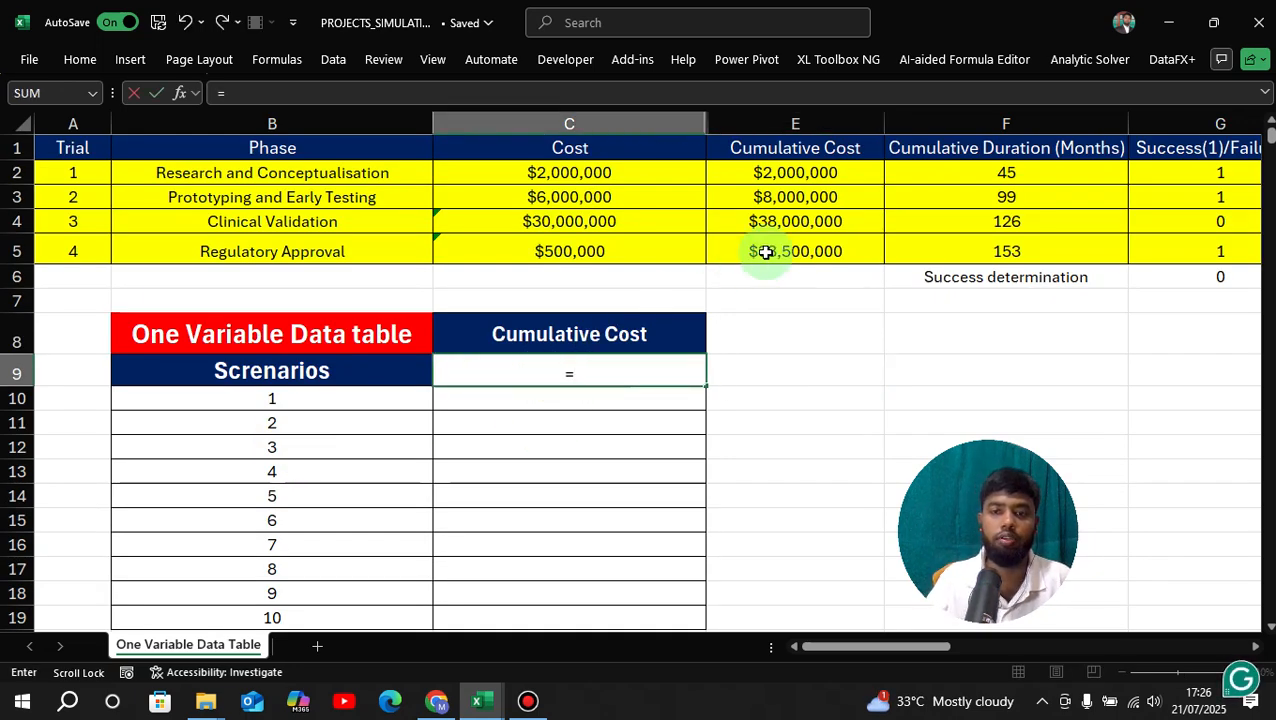
{"action": "left_click", "coordinate": [778, 261]}
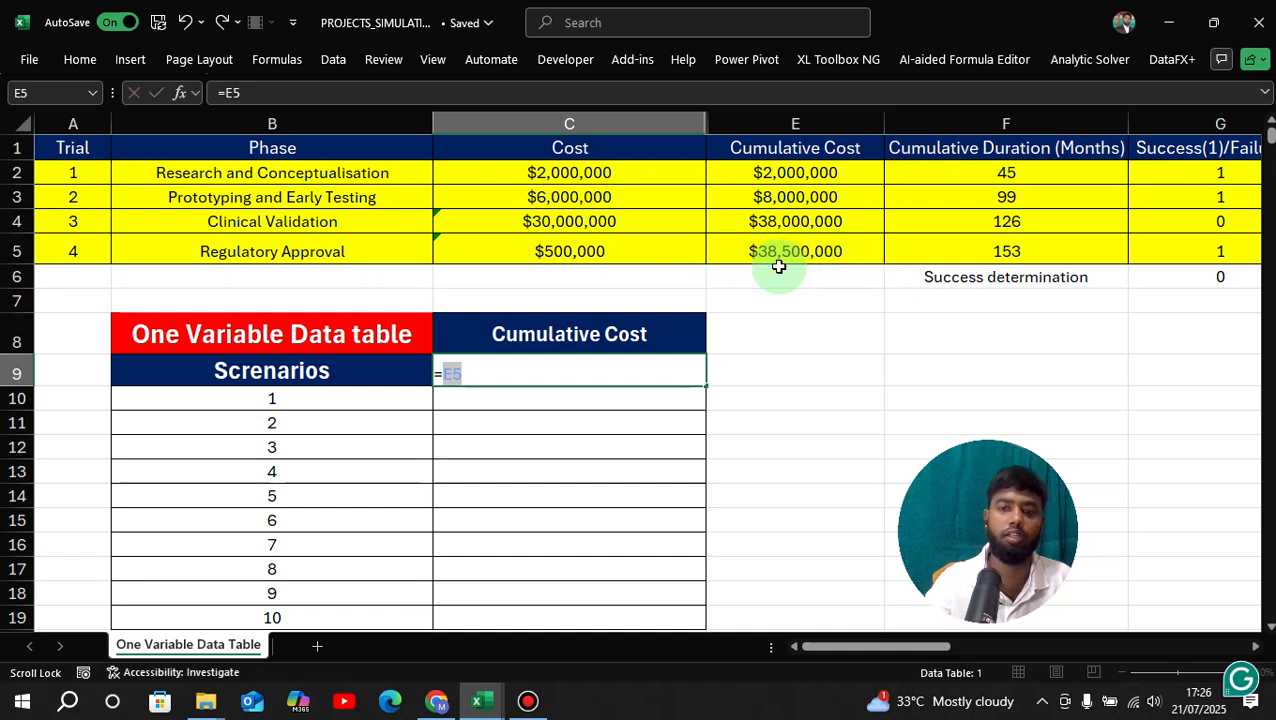
{"action": "key", "text": "Return"}
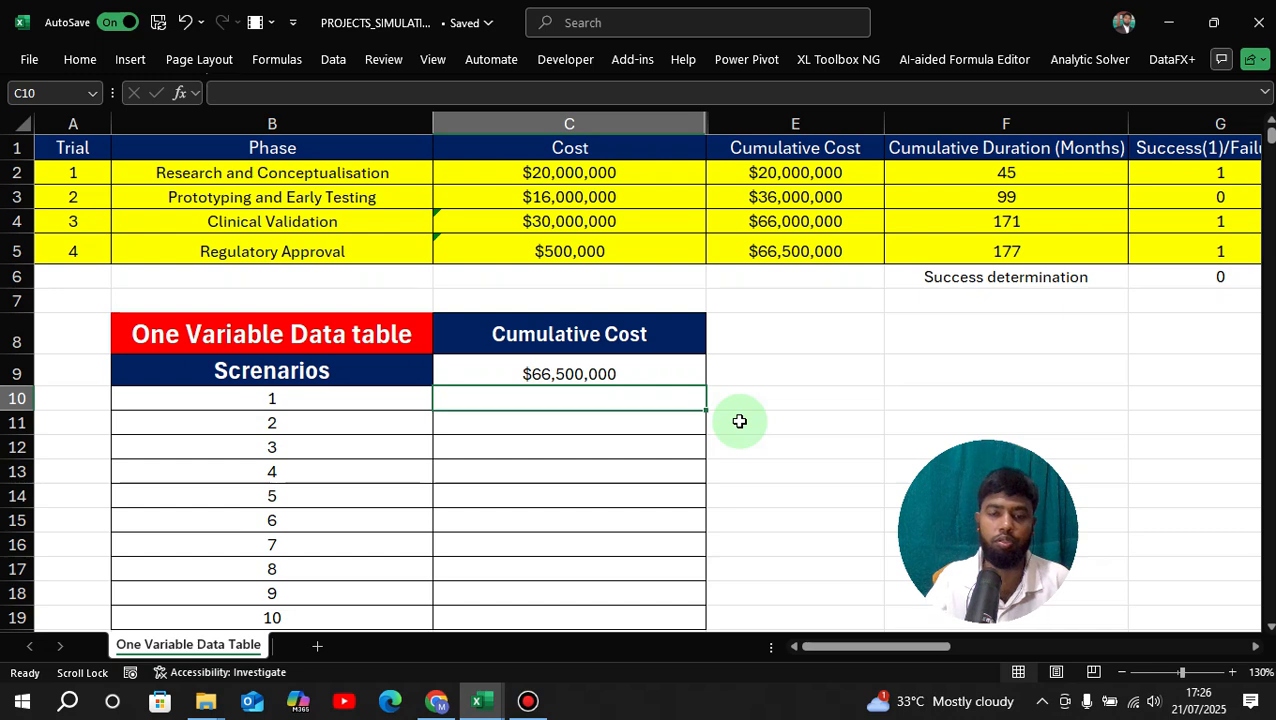
{"action": "left_click", "coordinate": [739, 421]}
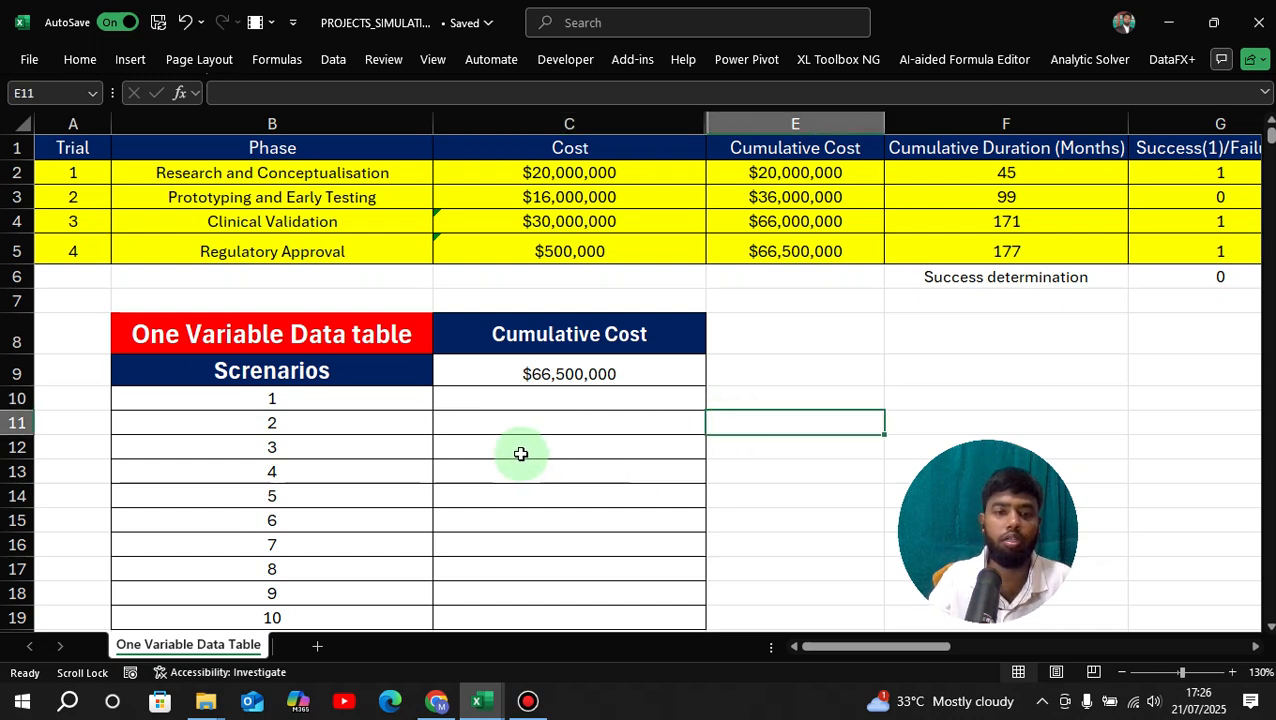
Select the scenario table B9:C19.
{"action": "left_click_drag", "start_coordinate": [281, 370], "coordinate": [581, 612]}
{"action": "scroll", "coordinate": [535, 538], "scroll_direction": "down", "scroll_amount": 1}
{"action": "scroll", "coordinate": [451, 504], "scroll_direction": "up", "scroll_amount": 1}
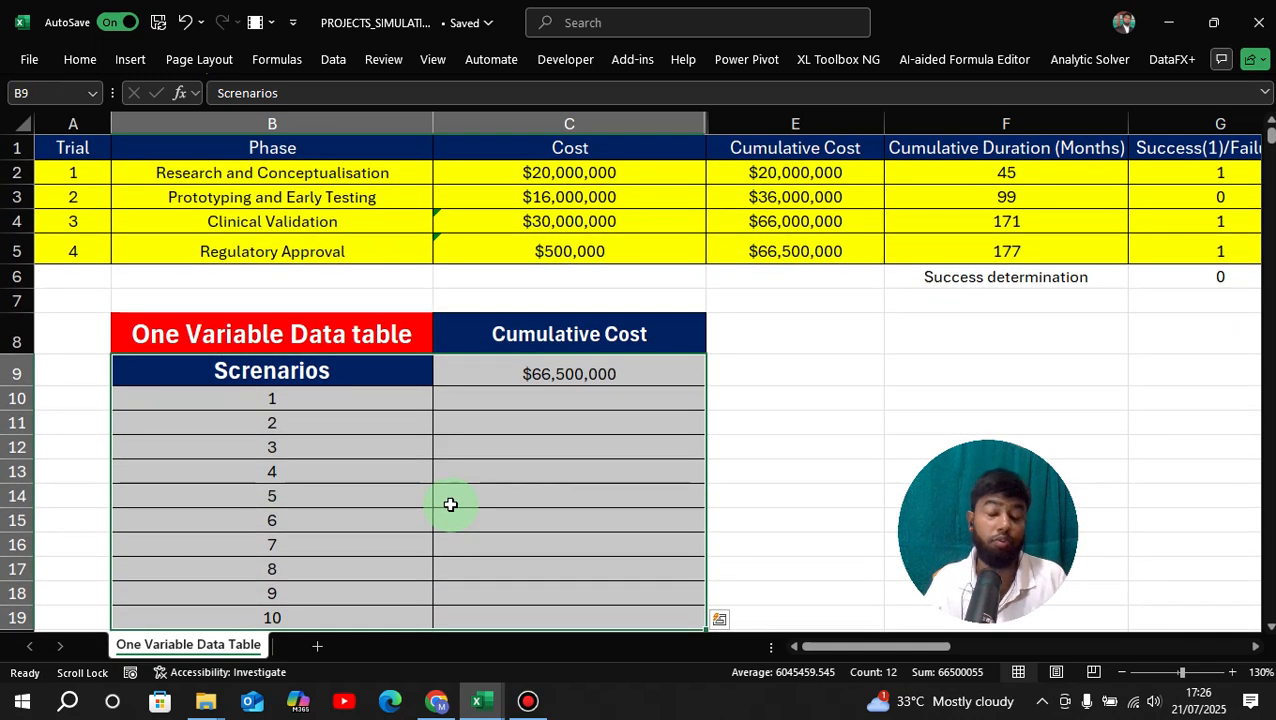
{"action": "scroll", "coordinate": [433, 498], "scroll_direction": "down", "scroll_amount": 1}
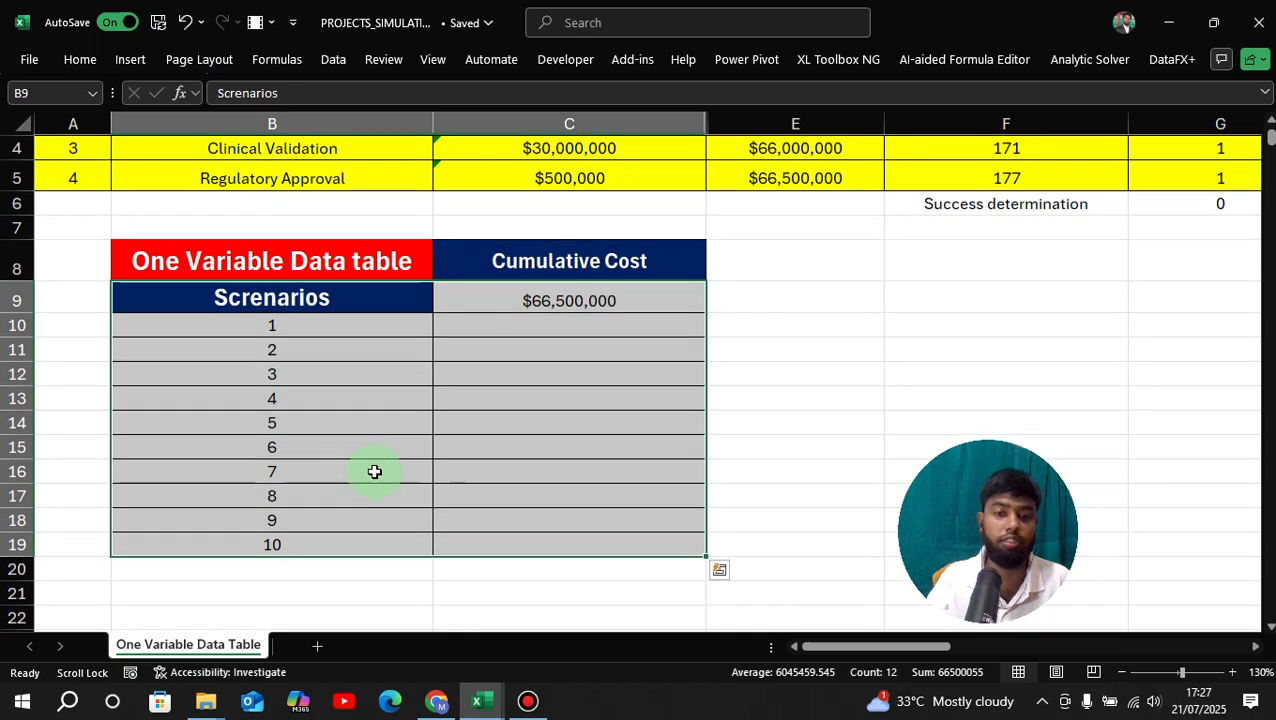
{"action": "scroll", "coordinate": [489, 486], "scroll_direction": "up", "scroll_amount": 1}
{"action": "scroll", "coordinate": [478, 481], "scroll_direction": "down", "scroll_amount": 2}
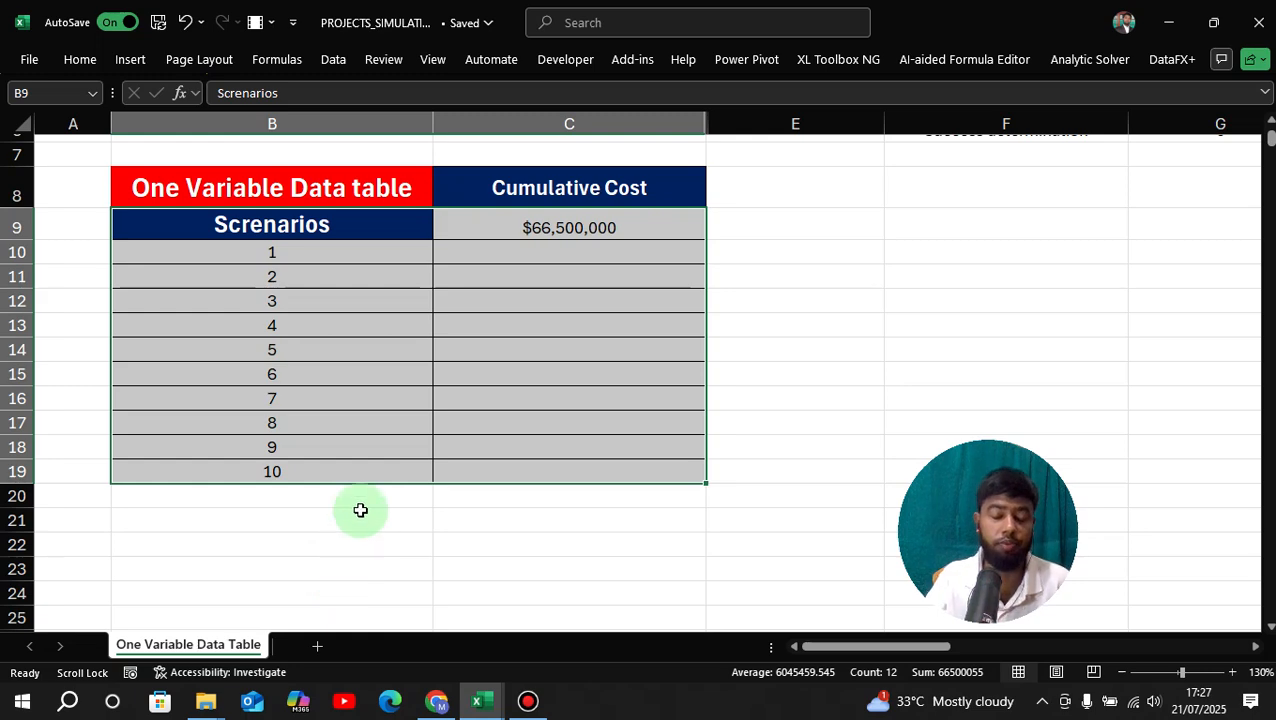
{"action": "scroll", "coordinate": [350, 362], "scroll_direction": "up", "scroll_amount": 1}
{"action": "scroll", "coordinate": [350, 362], "scroll_direction": "down", "scroll_amount": 1}
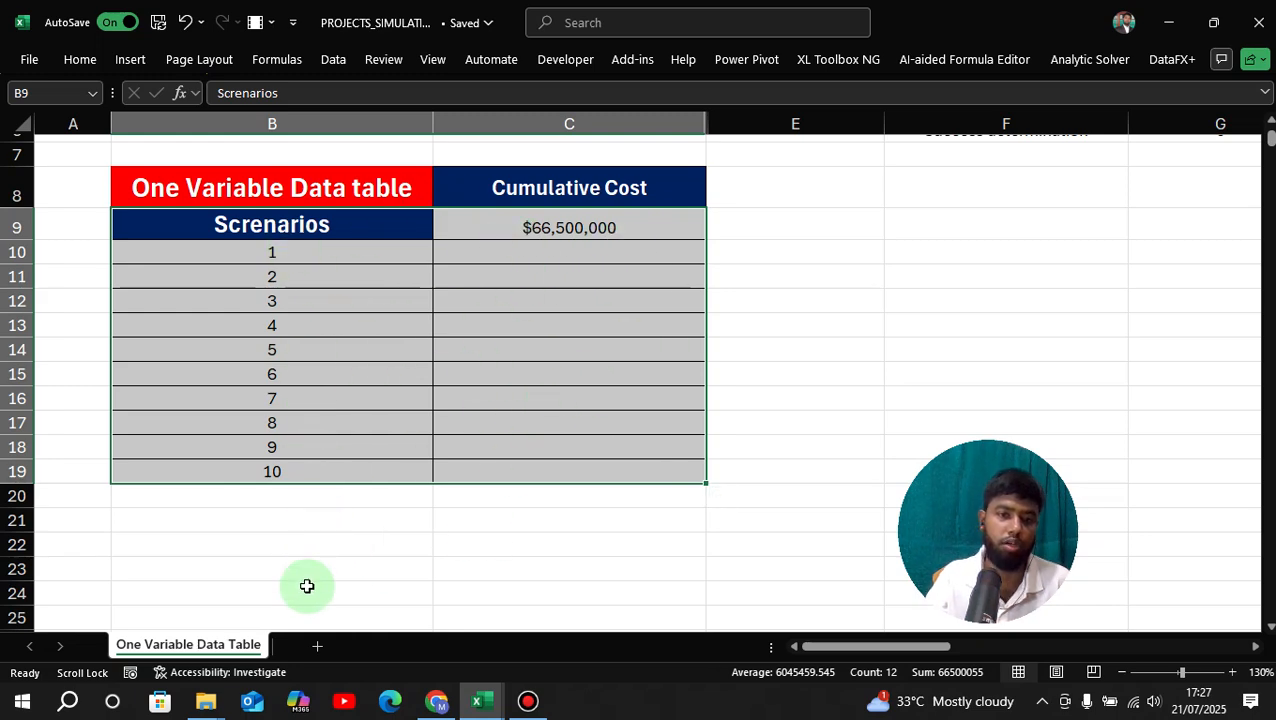
{"action": "scroll", "coordinate": [410, 505], "scroll_direction": "up", "scroll_amount": 2}
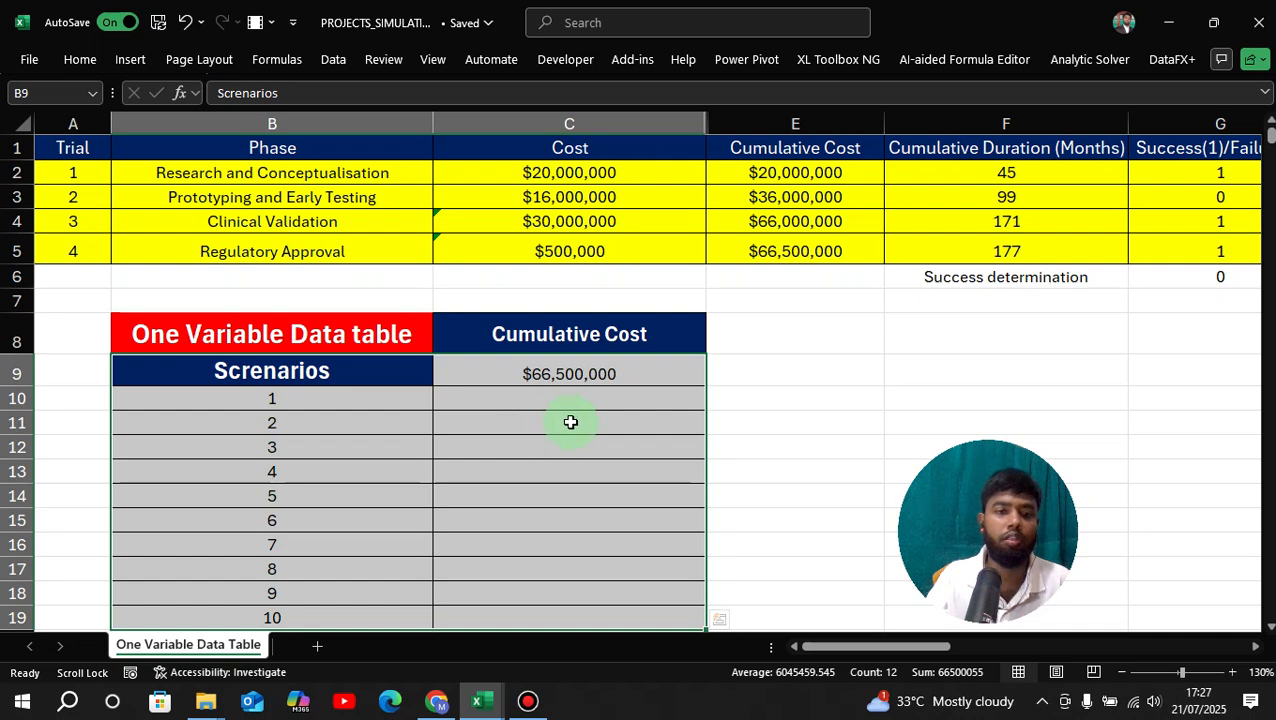
{"action": "scroll", "coordinate": [521, 444], "scroll_direction": "down", "scroll_amount": 1}
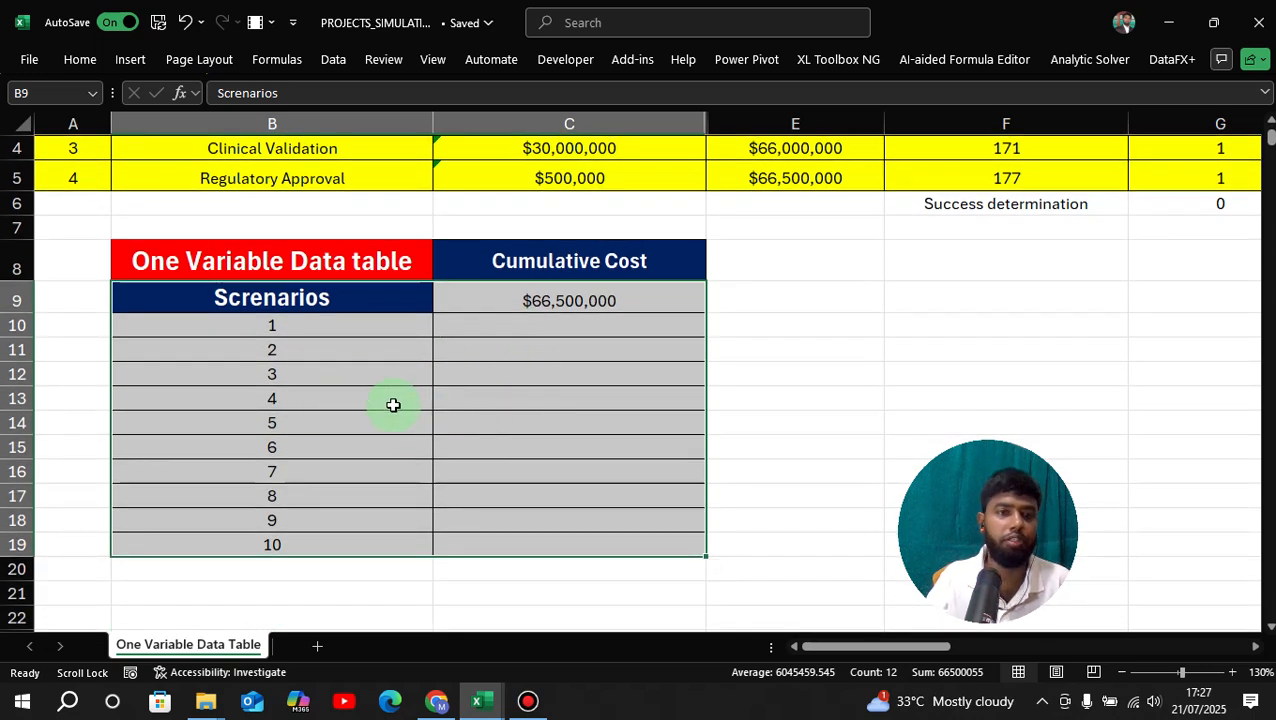
{"action": "scroll", "coordinate": [393, 404], "scroll_direction": "up", "scroll_amount": 1}
Create a one-variable data table with G9 as column input, filling costs $38,500,000–$232,500,000.
{"action": "left_click", "coordinate": [334, 59]}
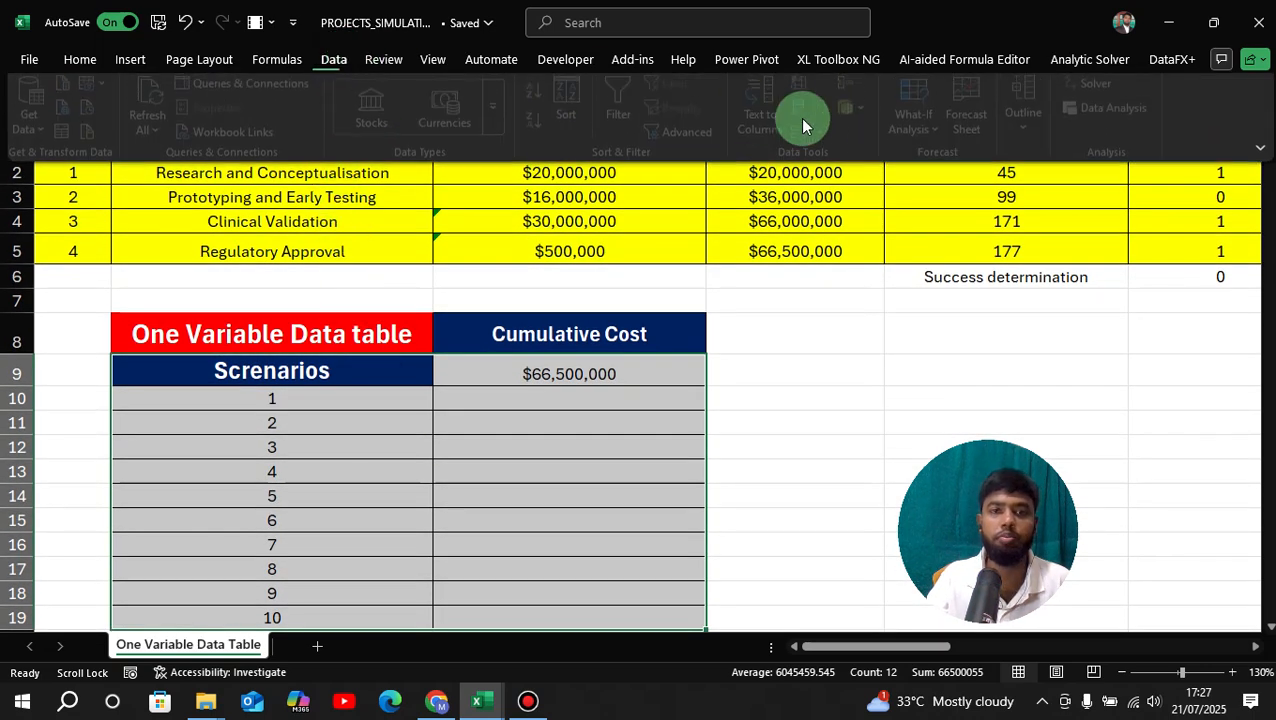
{"action": "left_click", "coordinate": [934, 136]}
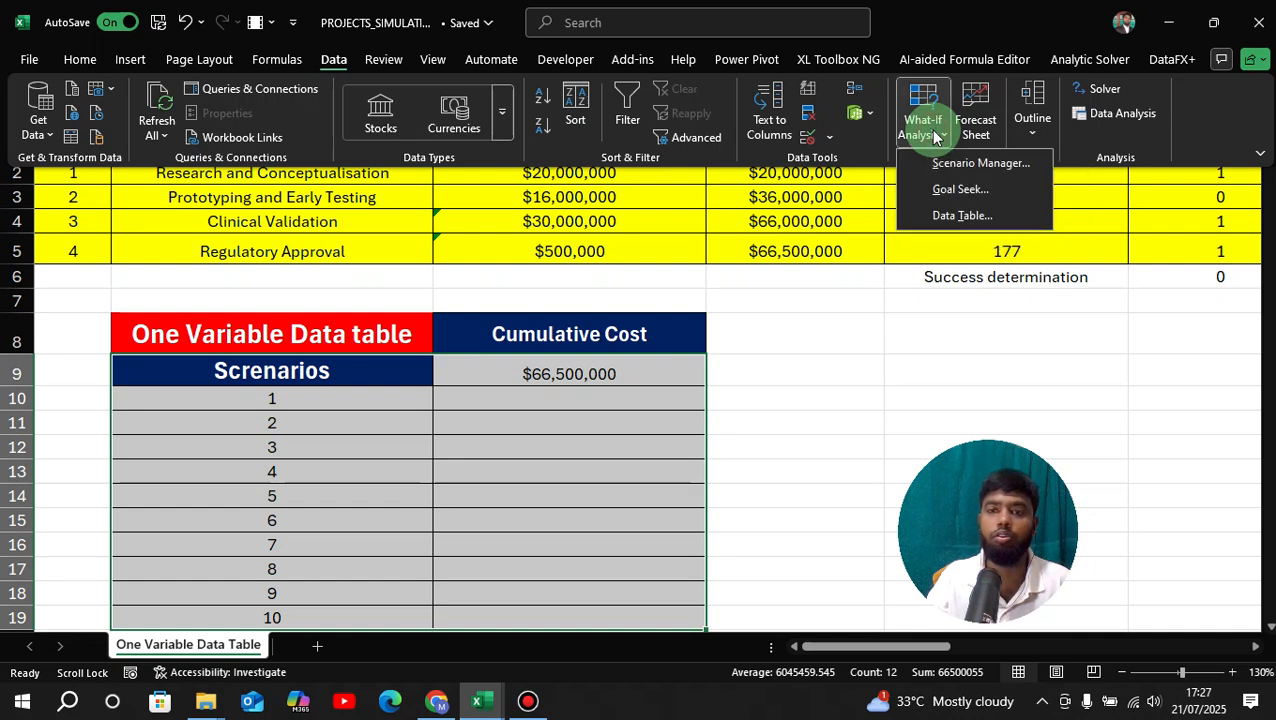
{"action": "left_click", "coordinate": [958, 215]}
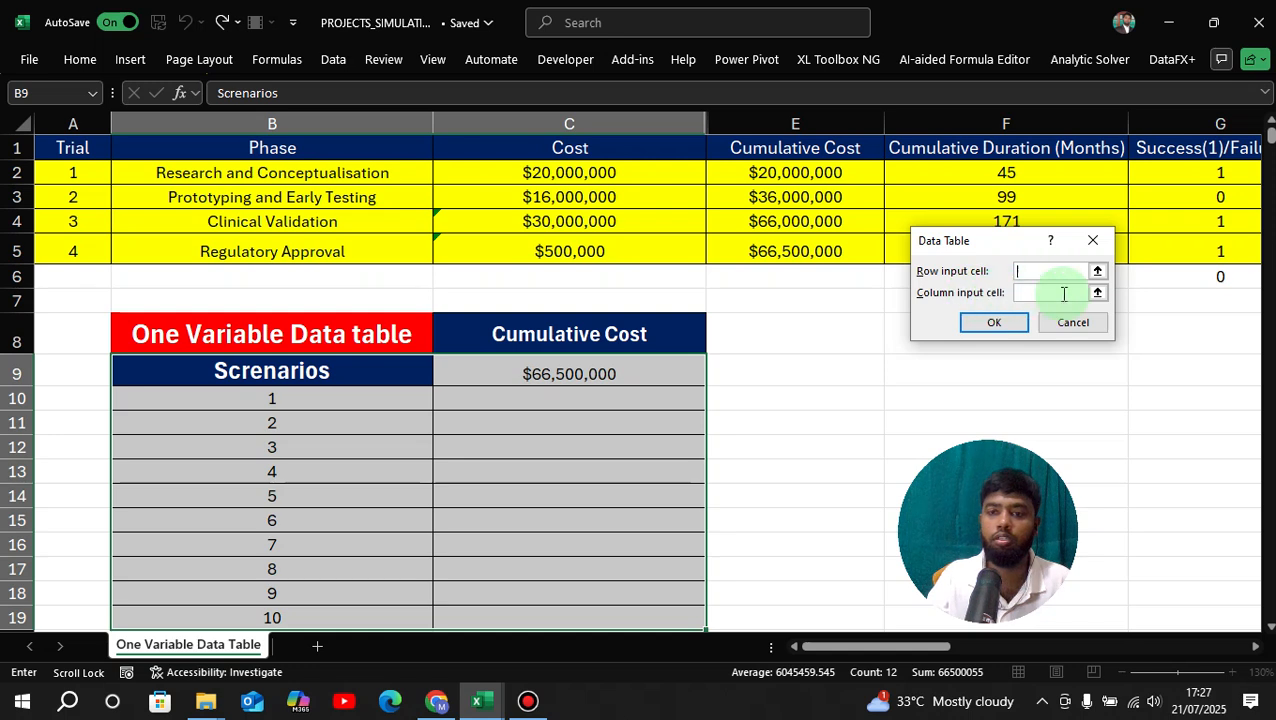
{"action": "left_click", "coordinate": [1097, 295]}
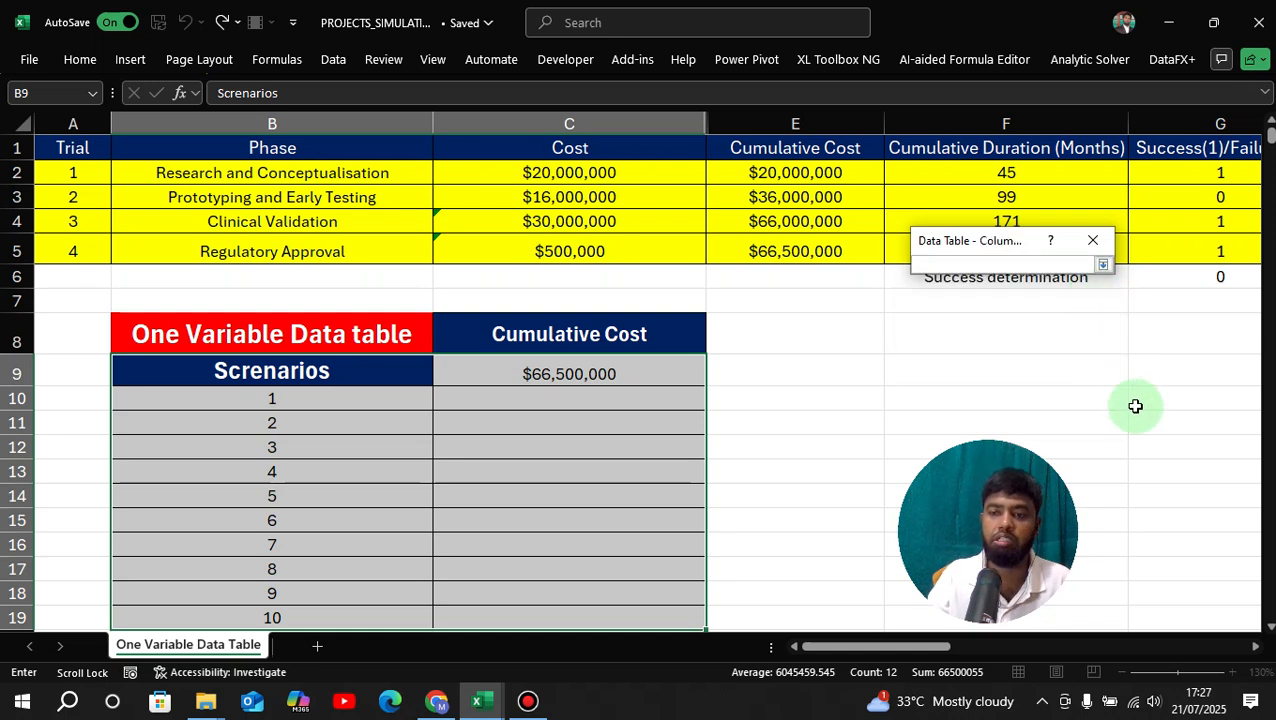
{"action": "left_click", "coordinate": [1147, 378]}
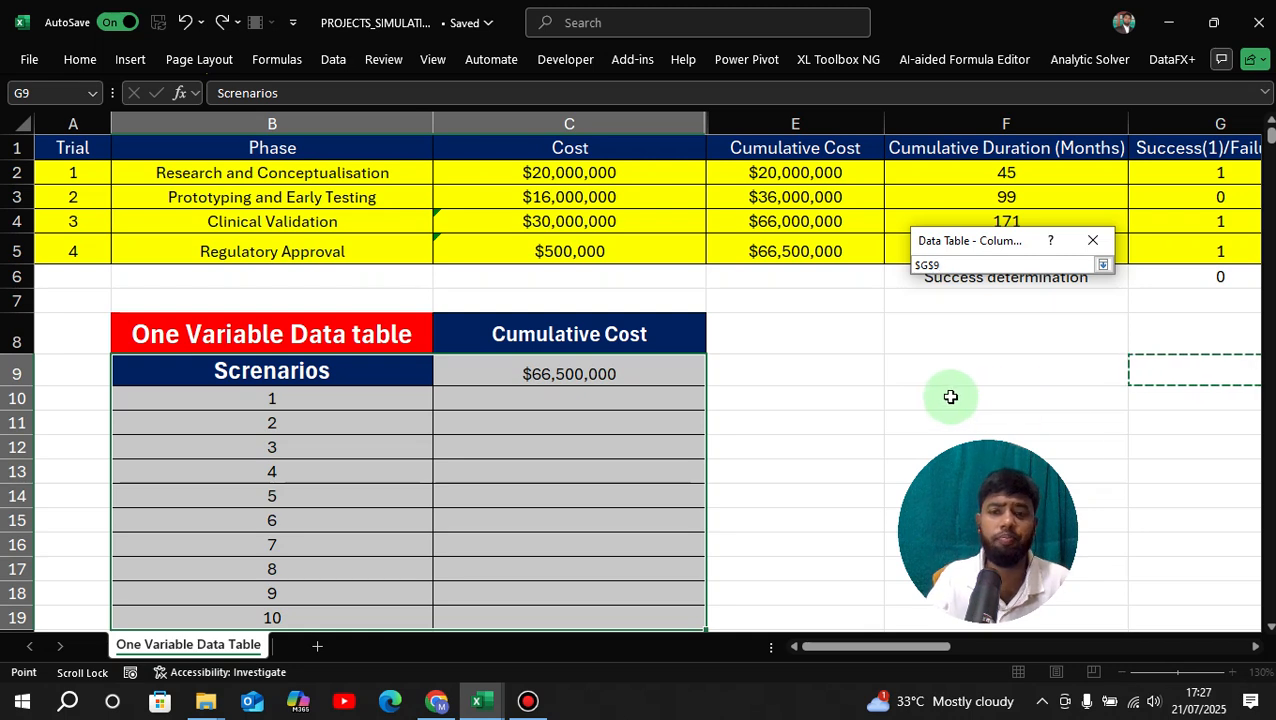
{"action": "left_click", "coordinate": [1101, 265]}
{"action": "left_click", "coordinate": [993, 323]}
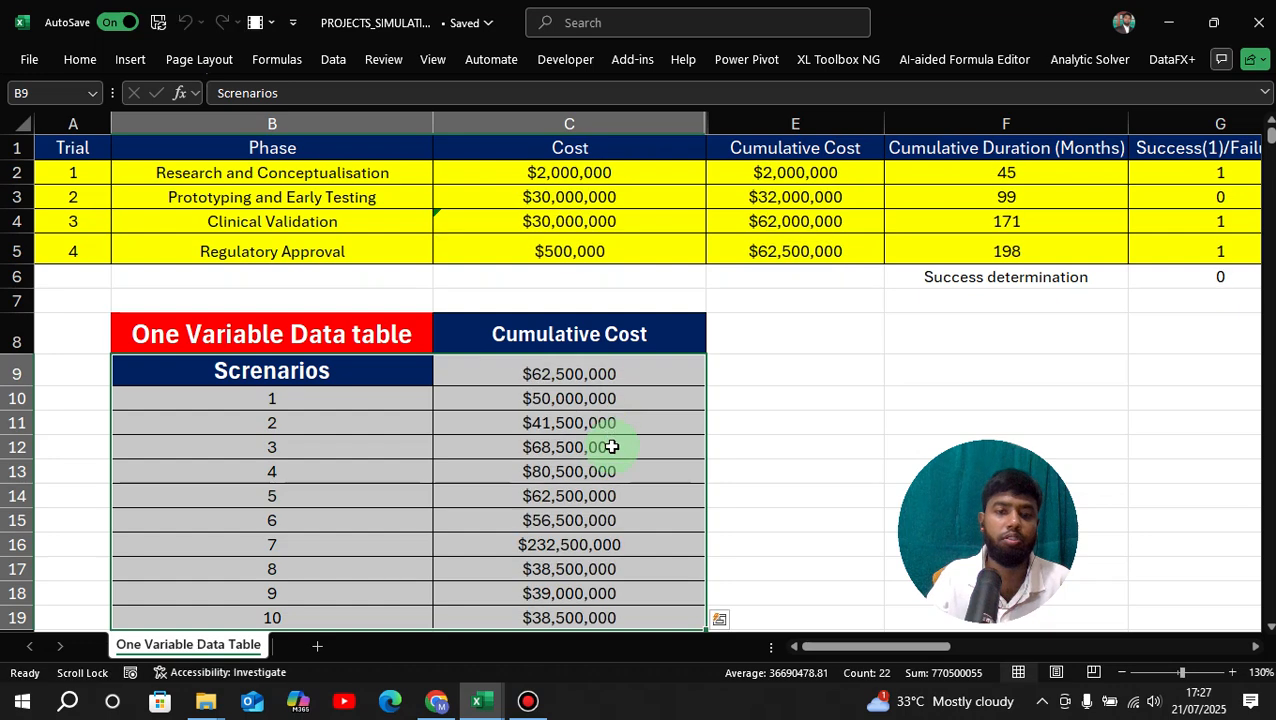
Inspect the TABLE formulas in C10 and C11 and the scenario numbers beside them.
{"action": "scroll", "coordinate": [605, 440], "scroll_direction": "down", "scroll_amount": 1}
{"action": "left_click", "coordinate": [797, 345]}
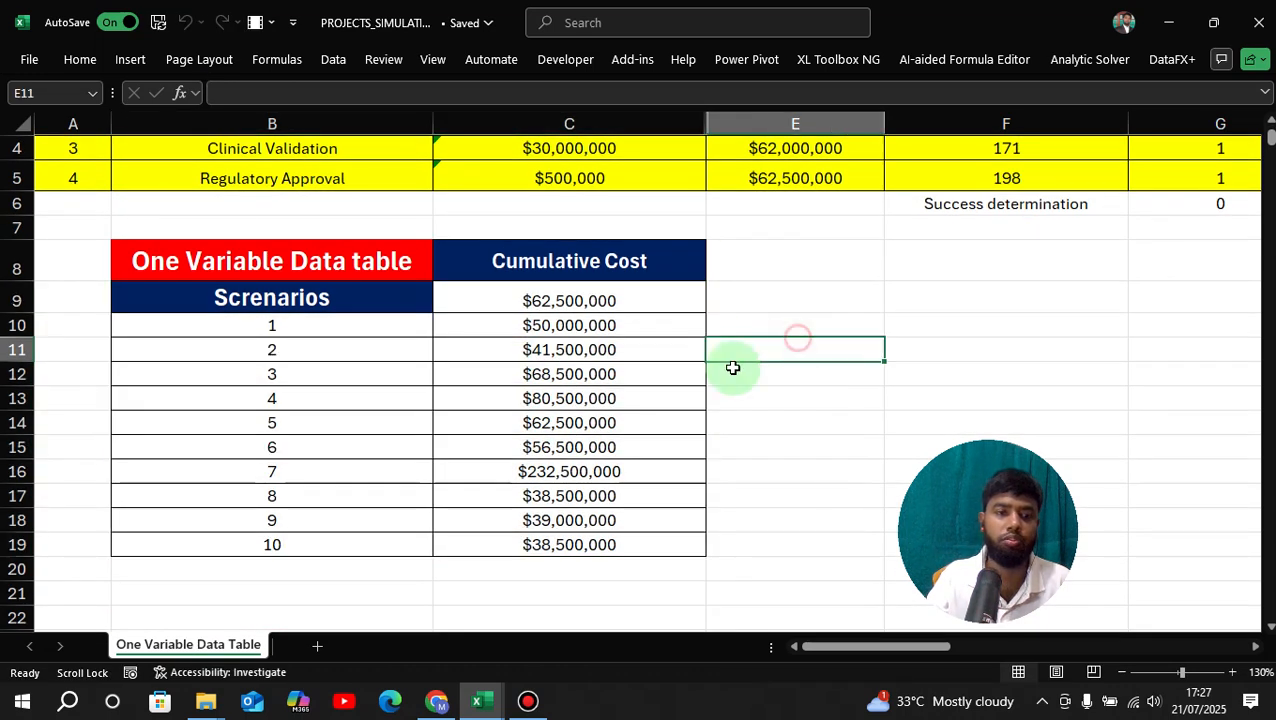
{"action": "left_click", "coordinate": [336, 349]}
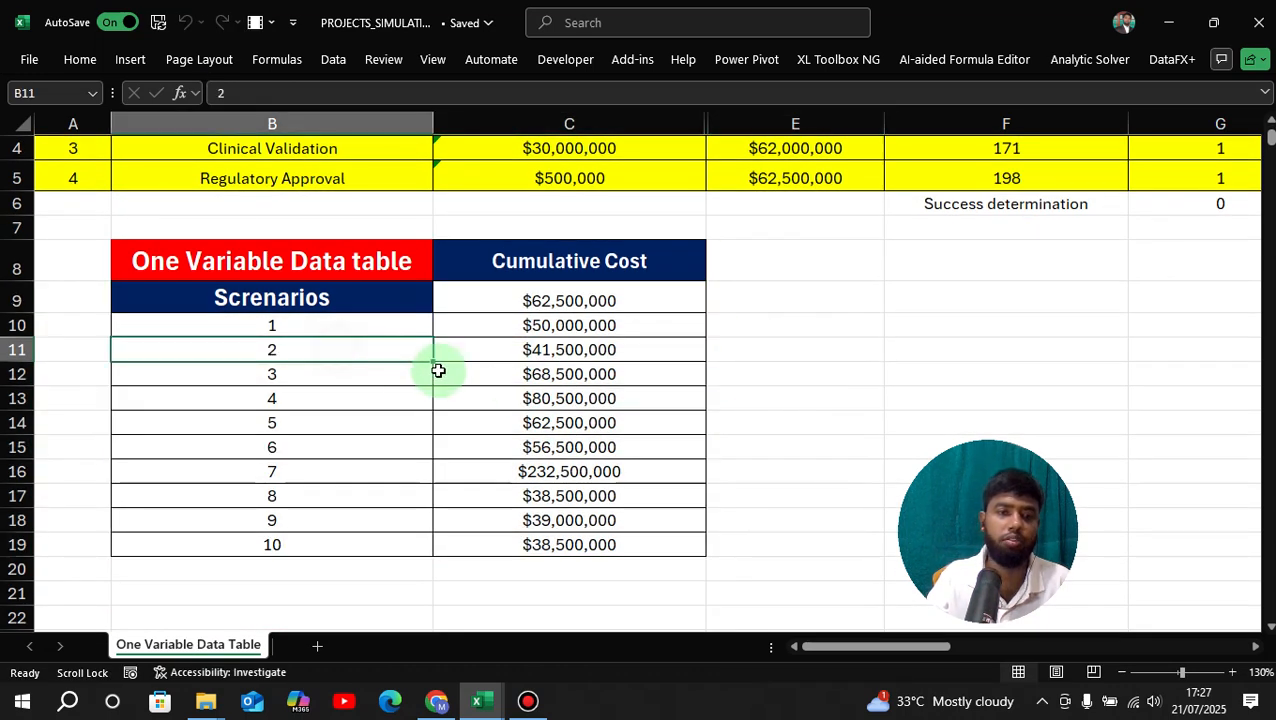
{"action": "left_click", "coordinate": [305, 325]}
{"action": "left_click", "coordinate": [545, 325]}
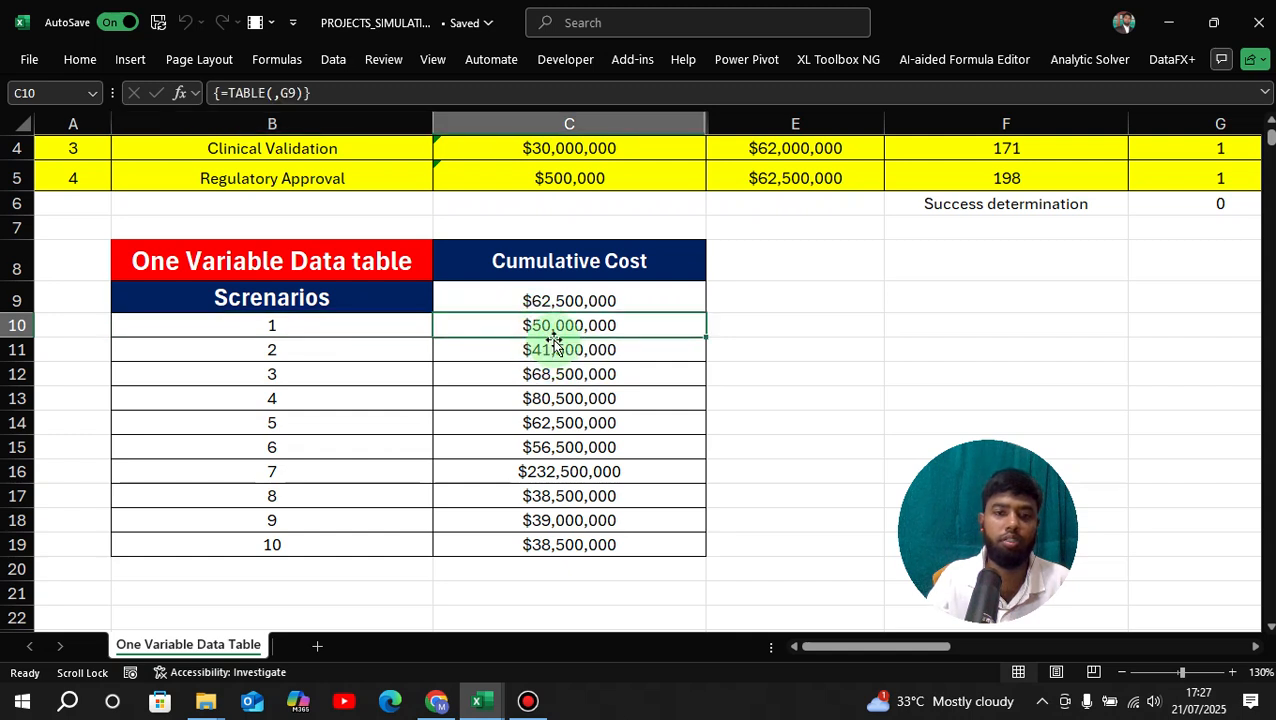
{"action": "left_click", "coordinate": [272, 350]}
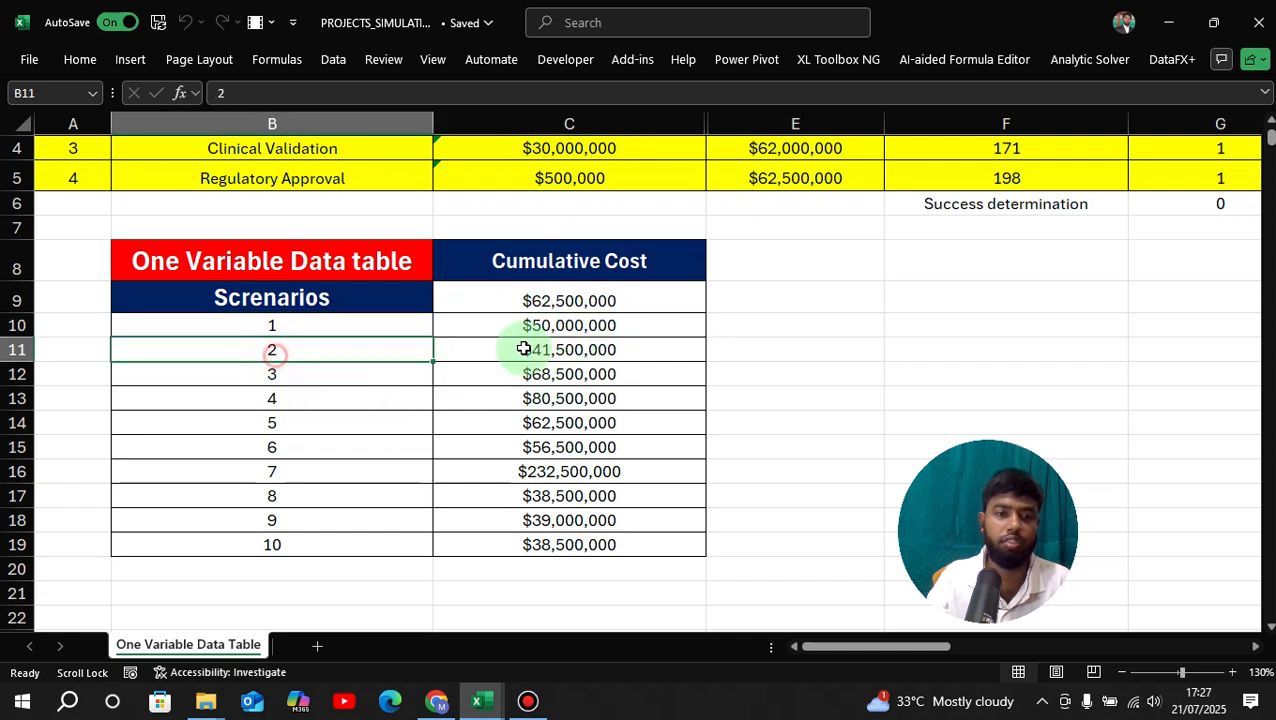
{"action": "left_click", "coordinate": [598, 350]}
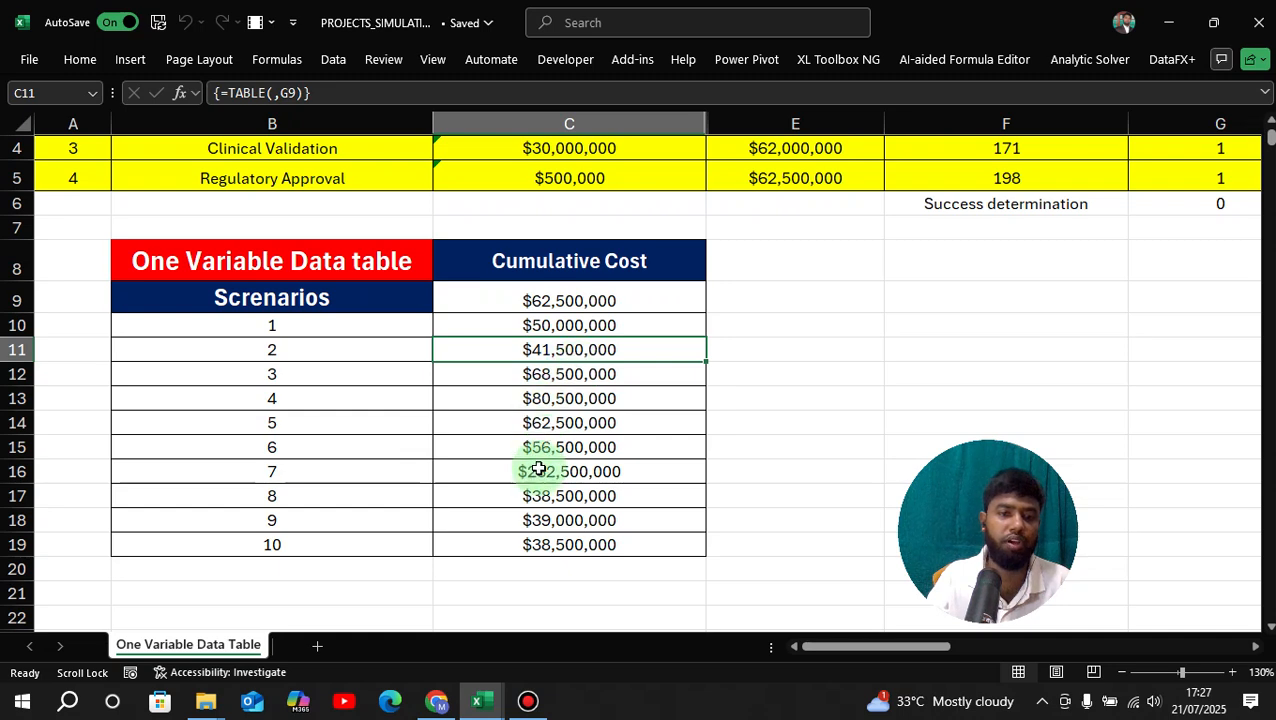
{"action": "left_click", "coordinate": [382, 541]}
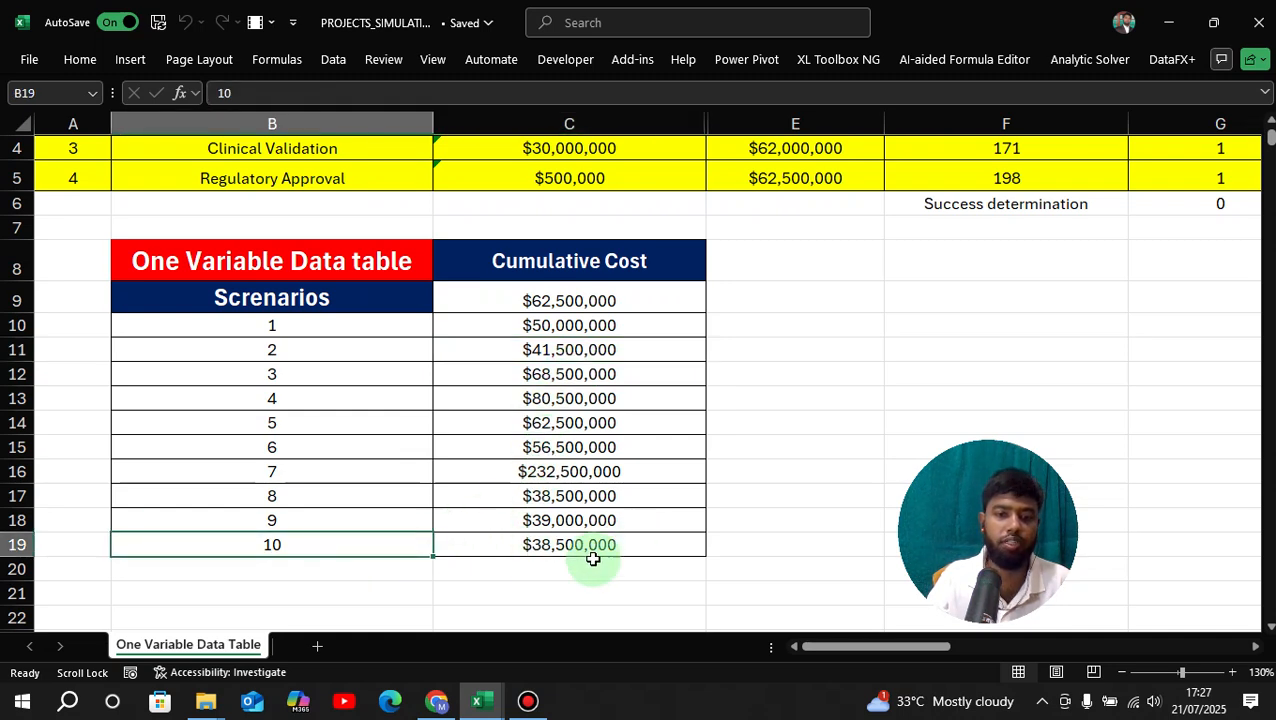
Switch to the Simulation_Revised workbook with the base rate by mileage rate grid.
{"action": "scroll", "coordinate": [630, 535], "scroll_direction": "up", "scroll_amount": 1}
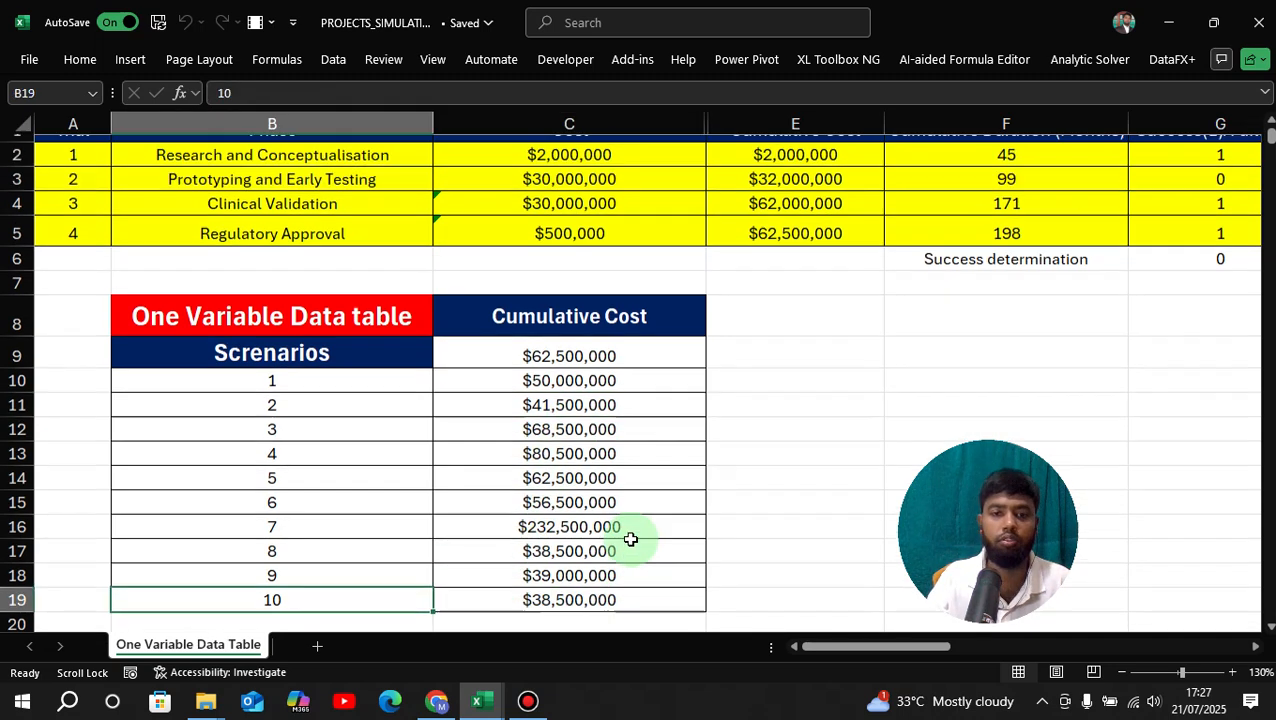
{"action": "scroll", "coordinate": [515, 497], "scroll_direction": "down", "scroll_amount": 1}
{"action": "scroll", "coordinate": [720, 483], "scroll_direction": "up", "scroll_amount": 1}
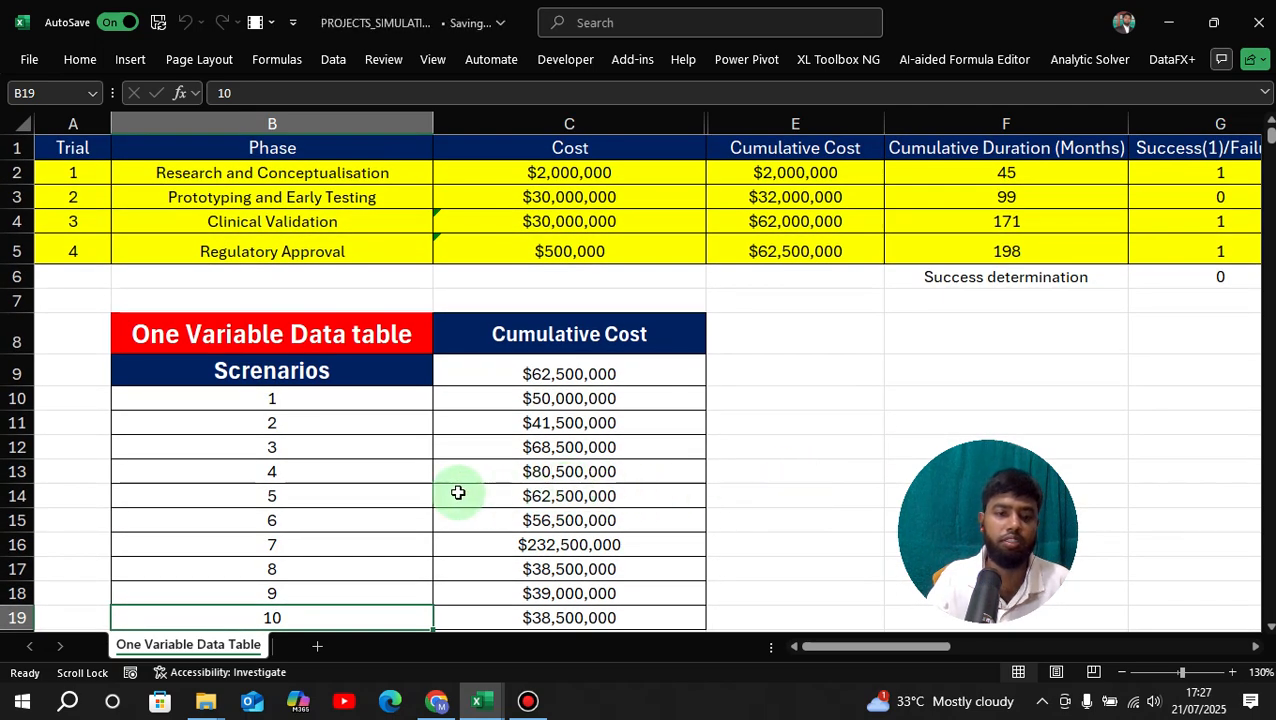
{"action": "scroll", "coordinate": [305, 498], "scroll_direction": "down", "scroll_amount": 3}
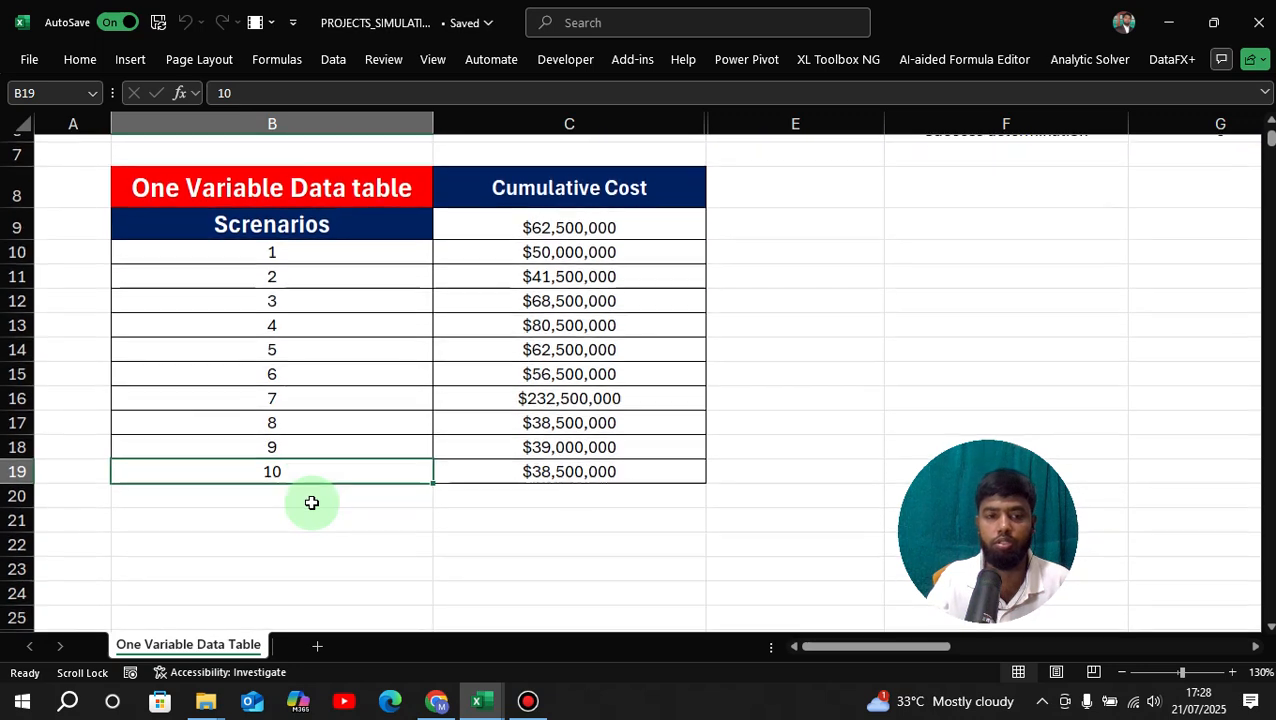
{"action": "scroll", "coordinate": [311, 502], "scroll_direction": "up", "scroll_amount": 2}
{"action": "scroll", "coordinate": [311, 502], "scroll_direction": "up", "scroll_amount": 2}
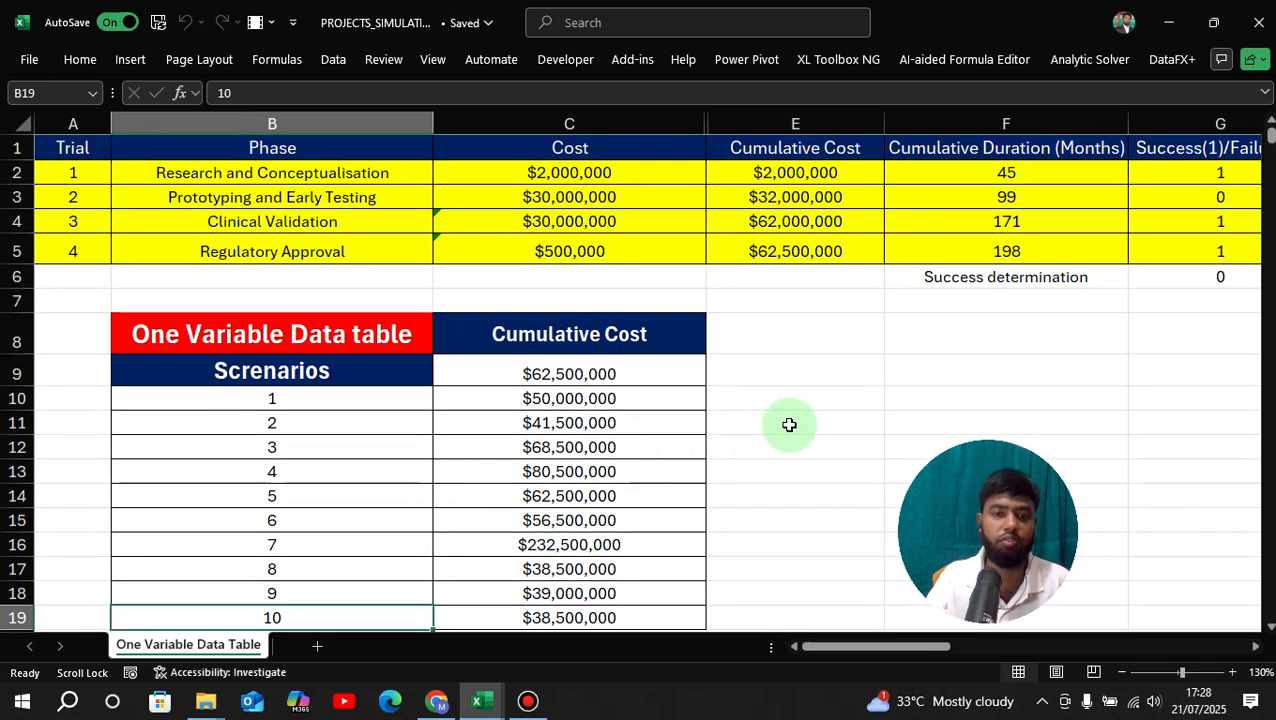
{"action": "left_click", "coordinate": [837, 413]}
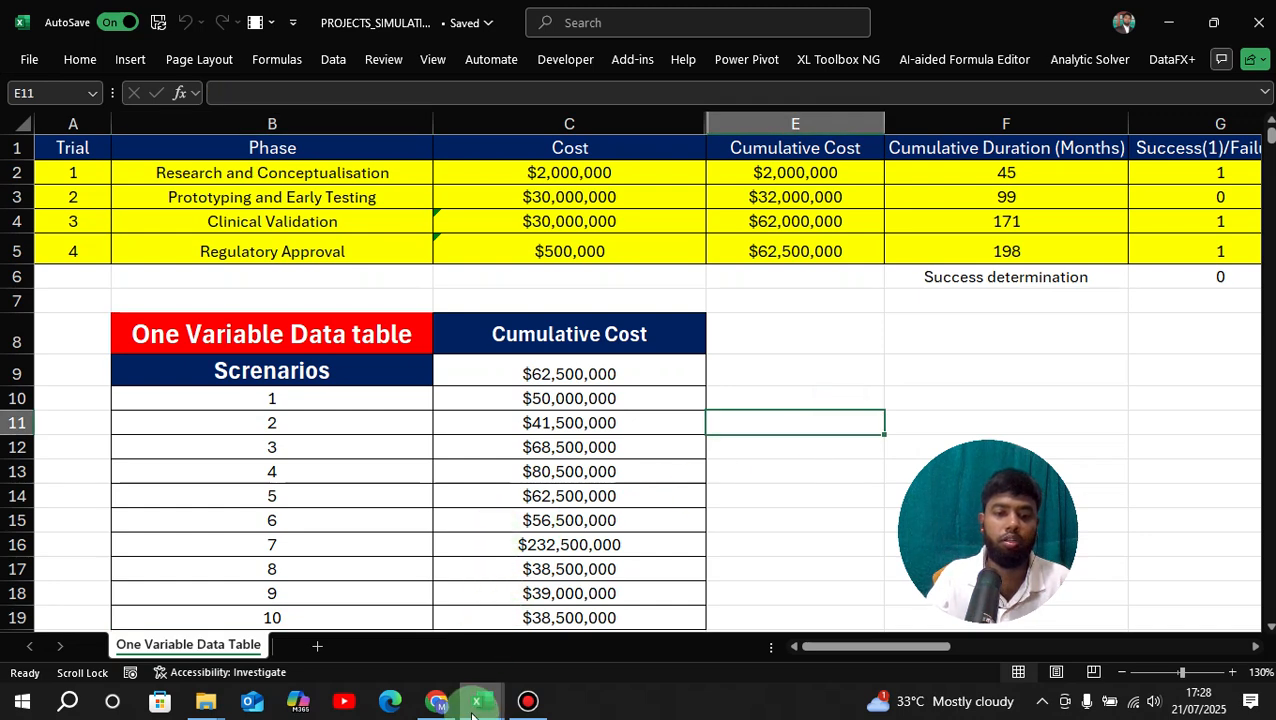
{"action": "mouse_move", "coordinate": [476, 712]}
{"action": "left_click", "coordinate": [584, 621]}
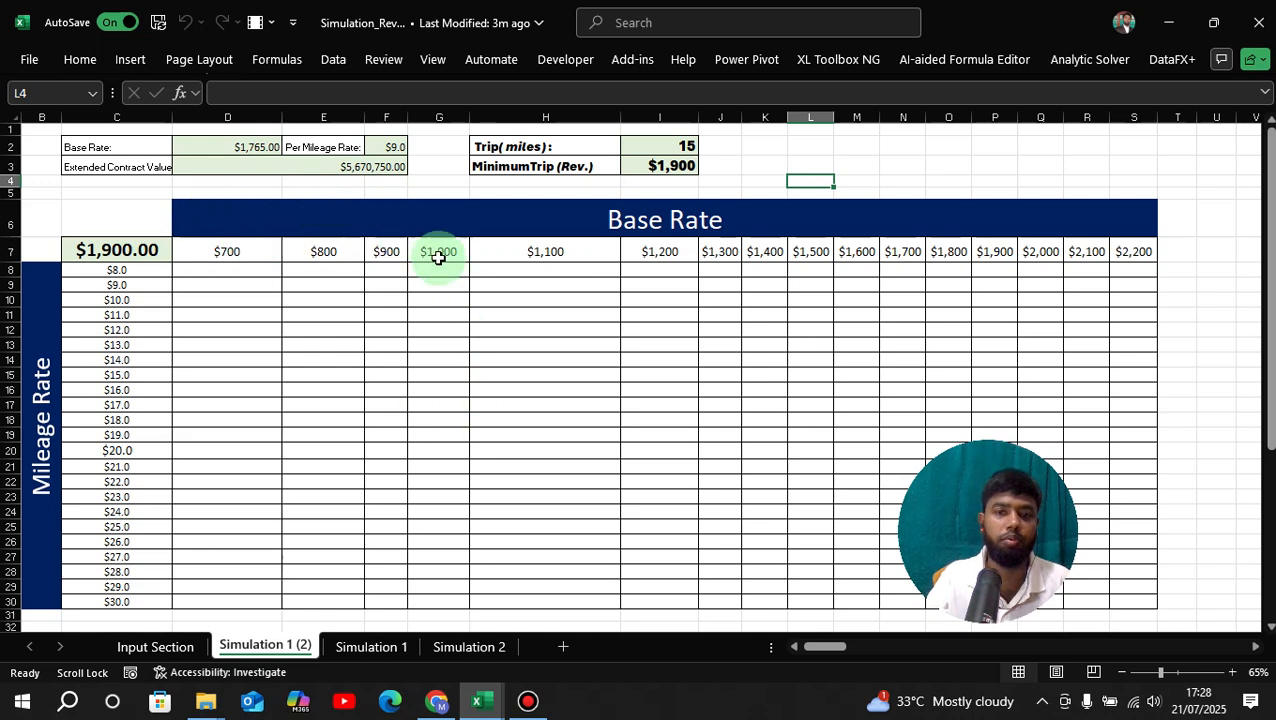
Zoom the sheet to 80% and scroll so columns B–P are visible.
{"action": "left_click", "coordinate": [1232, 672]}
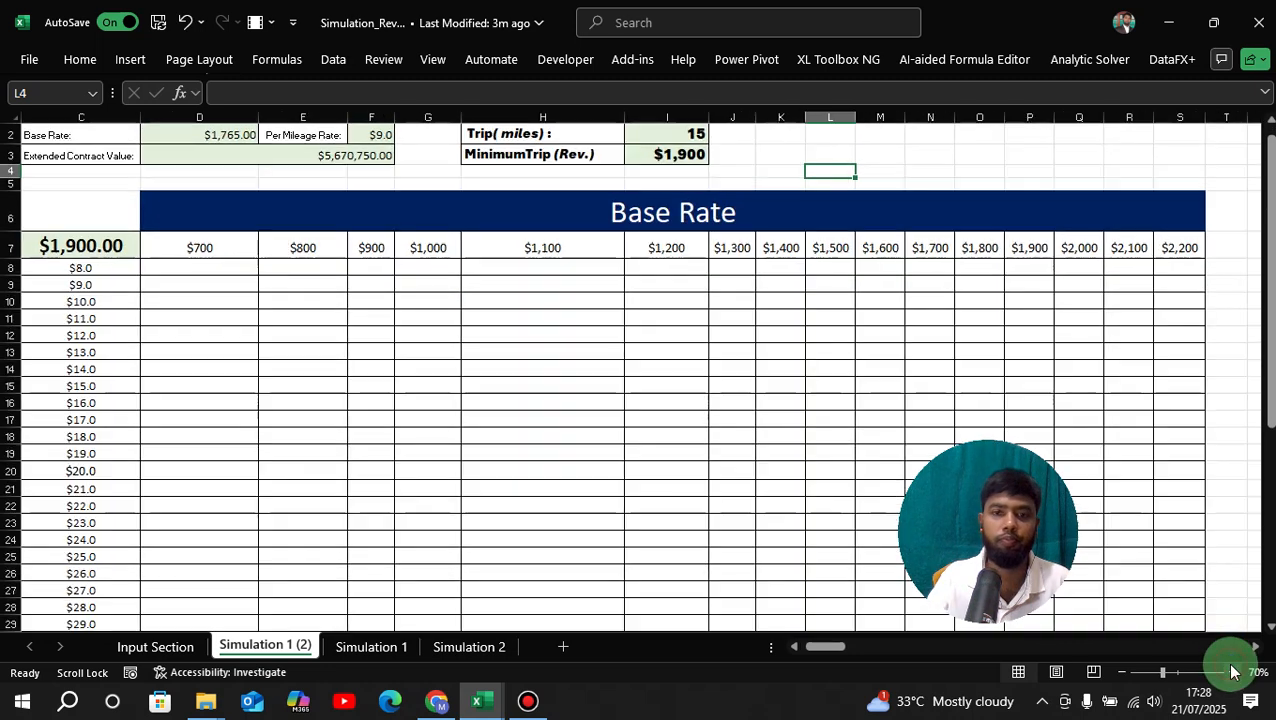
{"action": "left_click", "coordinate": [1232, 672]}
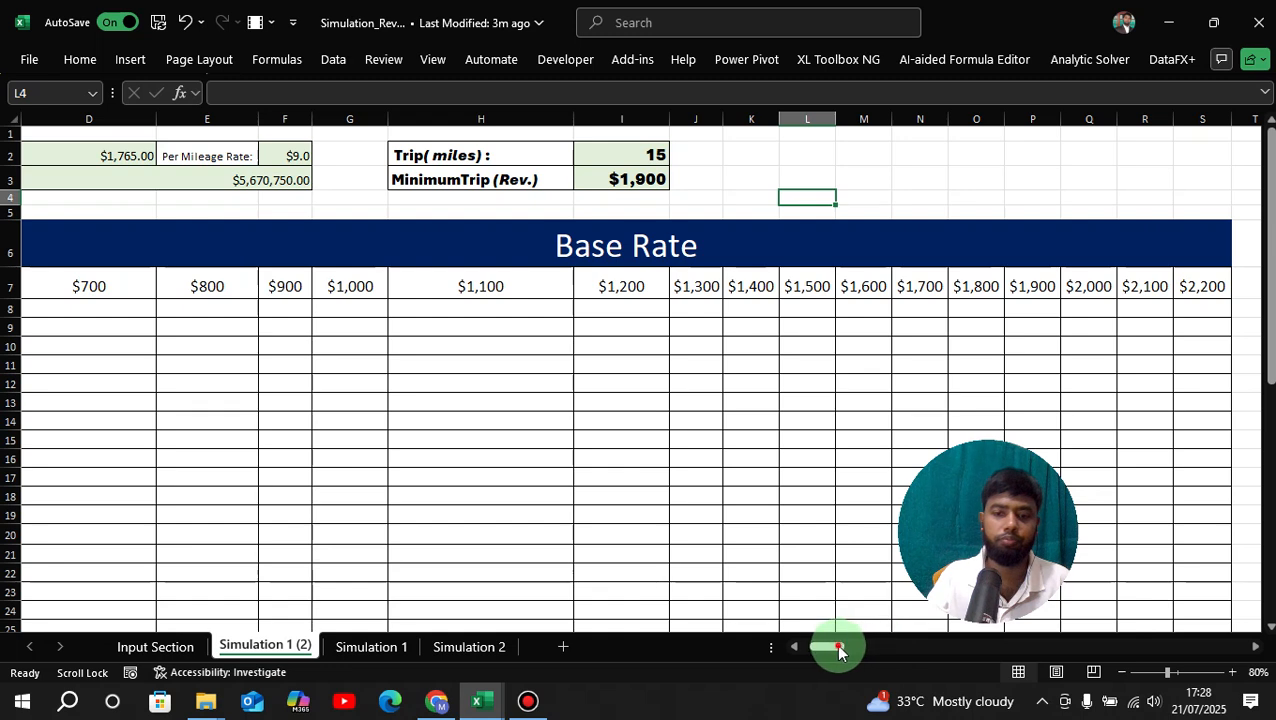
{"action": "left_click_drag", "start_coordinate": [829, 646], "coordinate": [660, 640]}
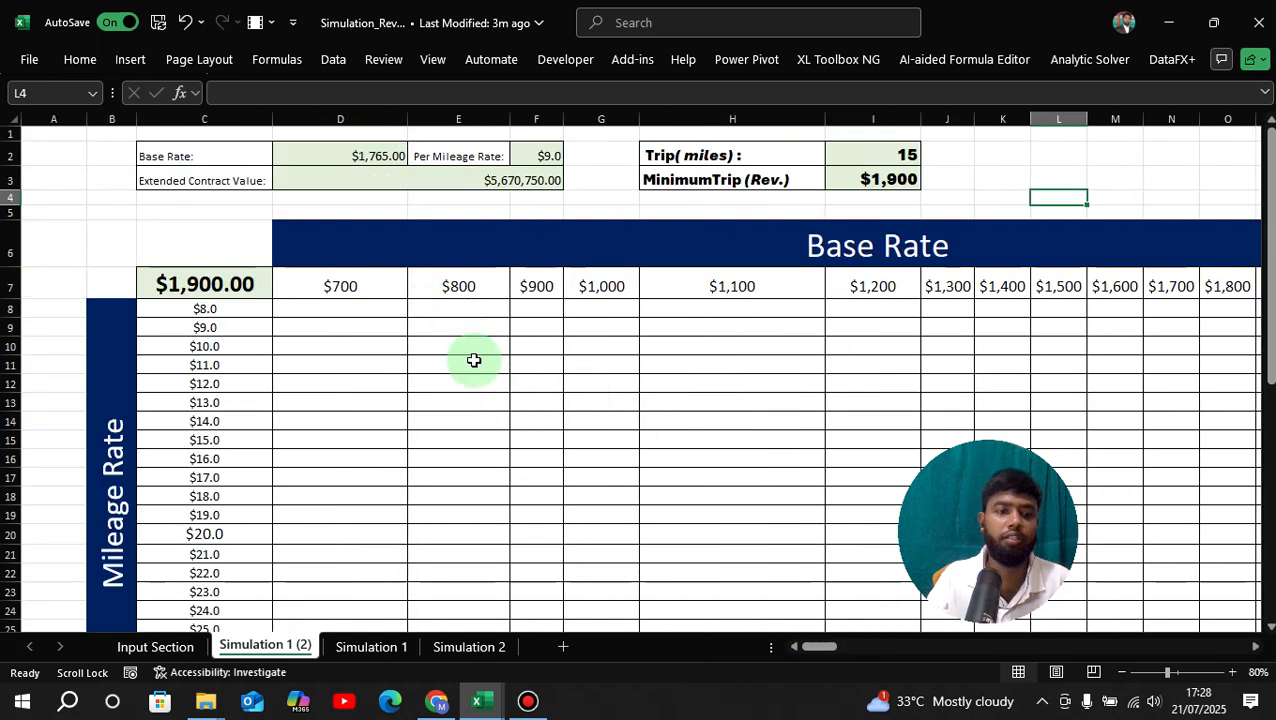
{"action": "left_click_drag", "start_coordinate": [816, 648], "coordinate": [814, 645]}
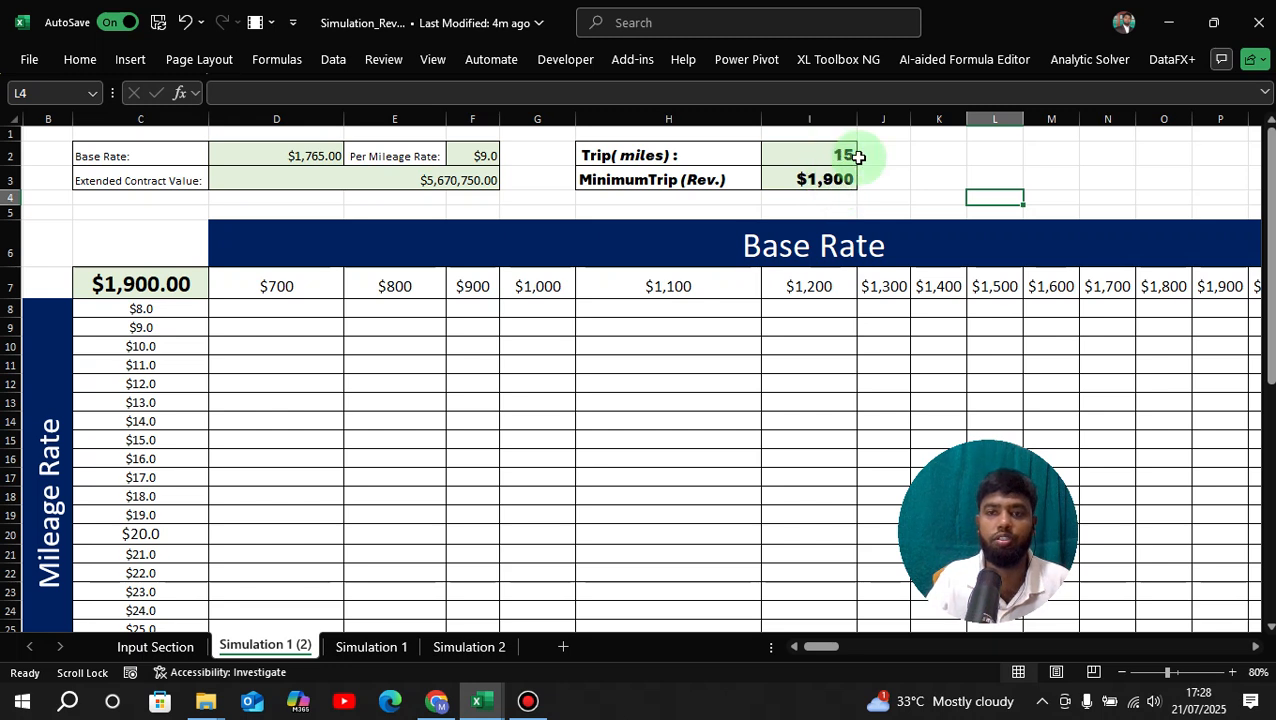
Inspect the trip miles link in I2 and the minimum trip revenue formula in I3.
{"action": "left_click", "coordinate": [820, 160]}
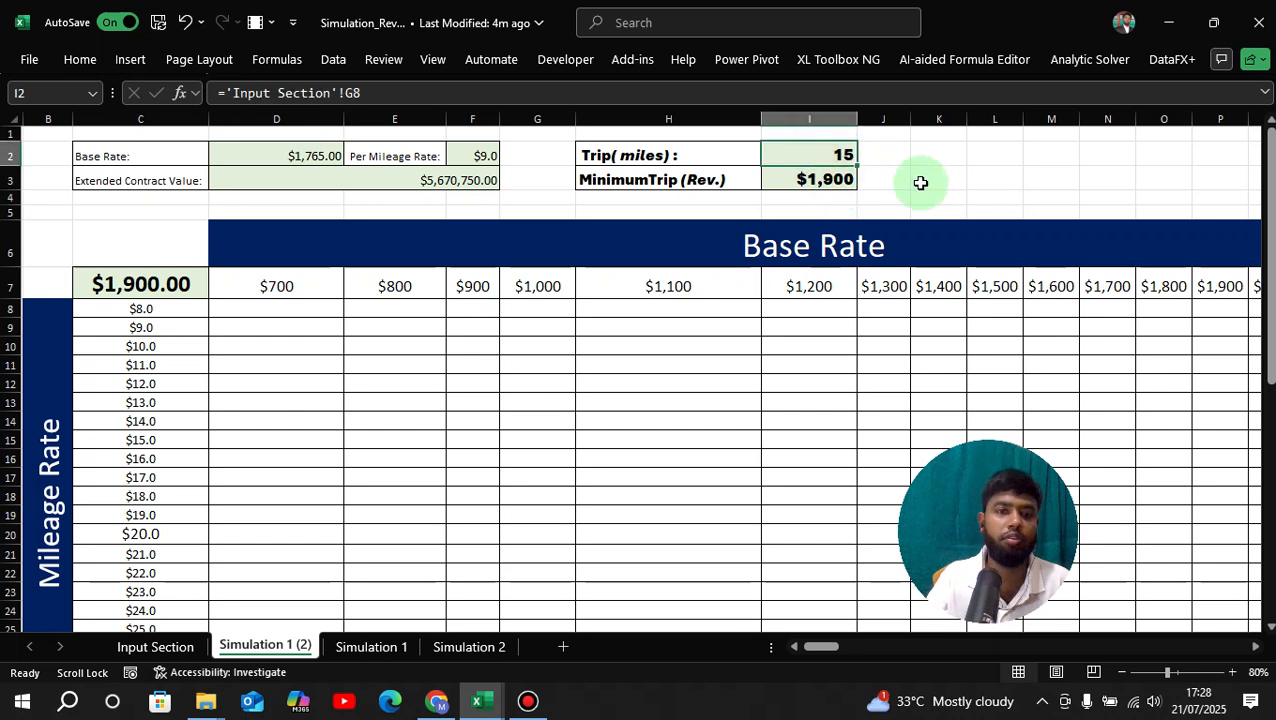
{"action": "left_click", "coordinate": [921, 183]}
{"action": "left_click", "coordinate": [828, 182]}
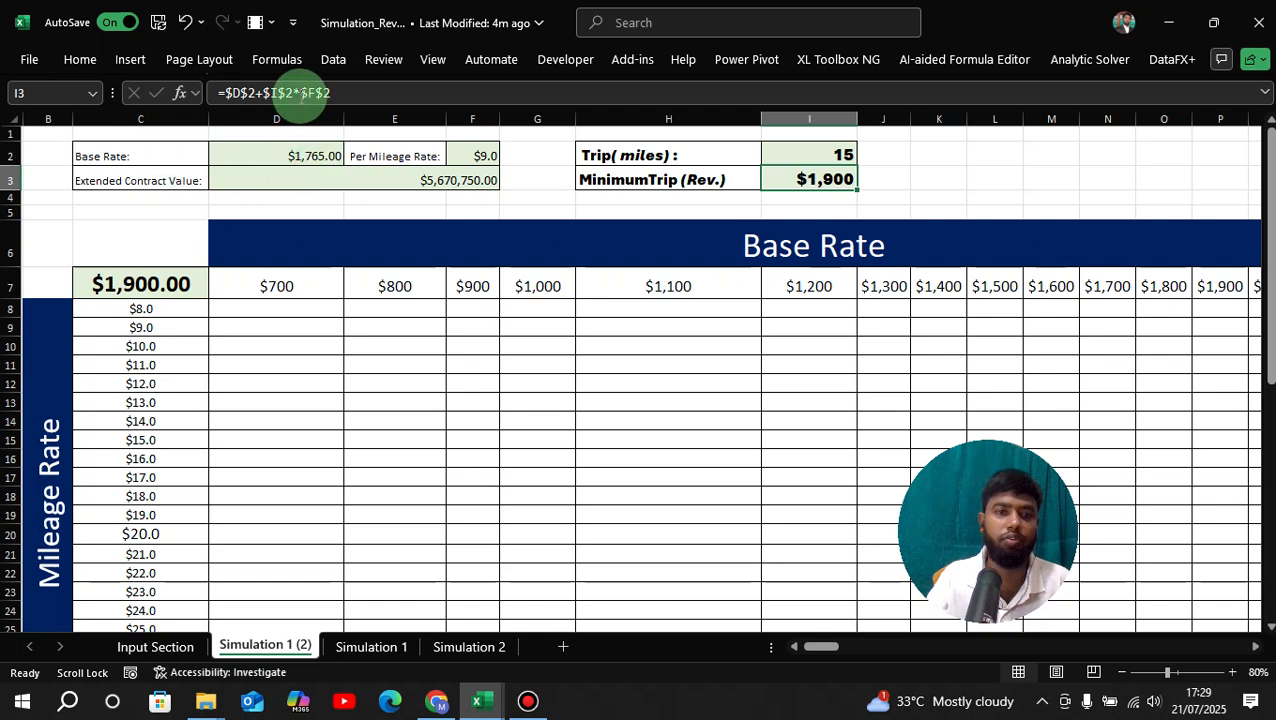
{"action": "scroll", "coordinate": [497, 348], "scroll_direction": "down", "scroll_amount": 1}
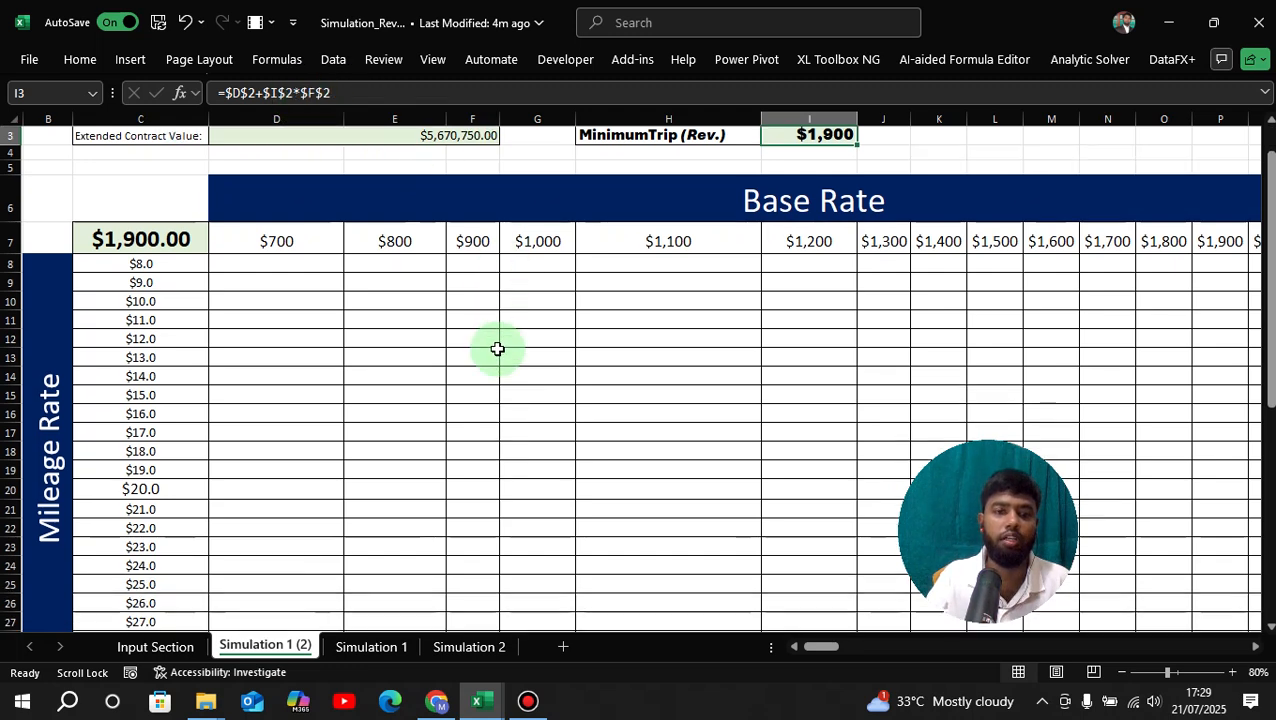
{"action": "scroll", "coordinate": [497, 348], "scroll_direction": "up", "scroll_amount": 1}
{"action": "scroll", "coordinate": [496, 347], "scroll_direction": "down", "scroll_amount": 2}
{"action": "left_click", "coordinate": [490, 296]}
{"action": "scroll", "coordinate": [489, 306], "scroll_direction": "up", "scroll_amount": 2}
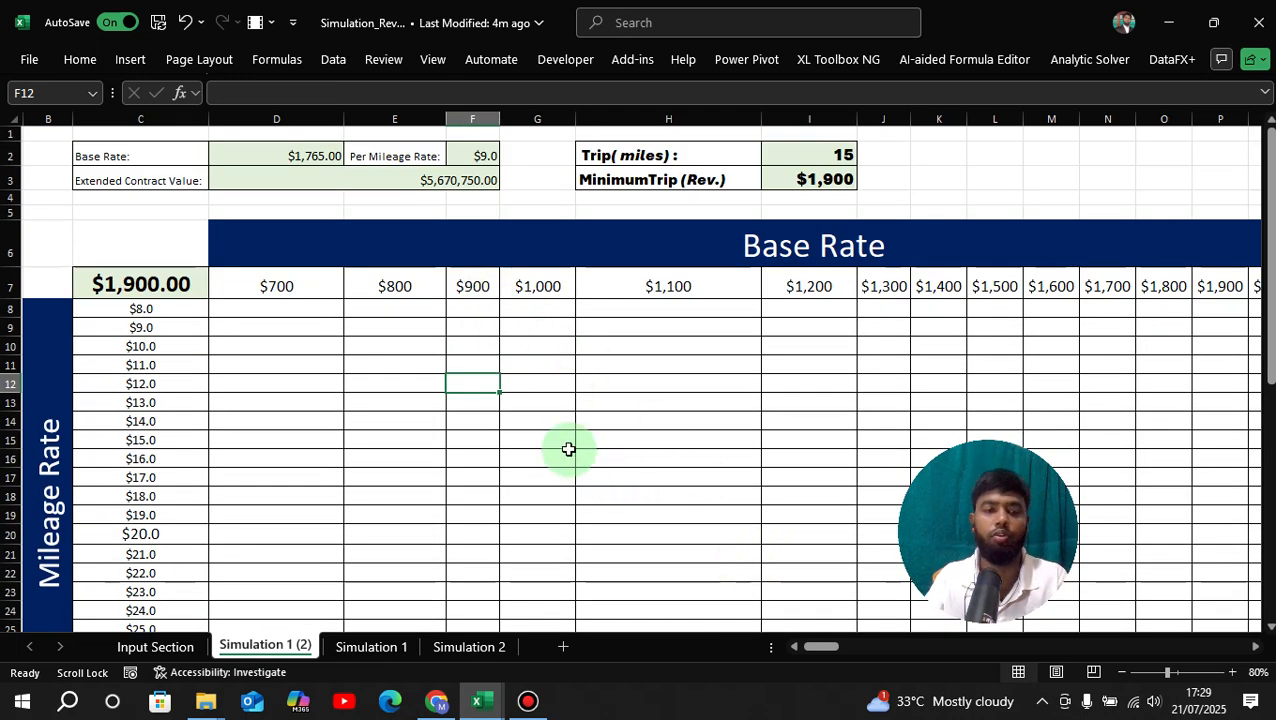
Verify the base rate headings run from $700 to $2,200 in $100 steps.
{"action": "left_click", "coordinate": [295, 286]}
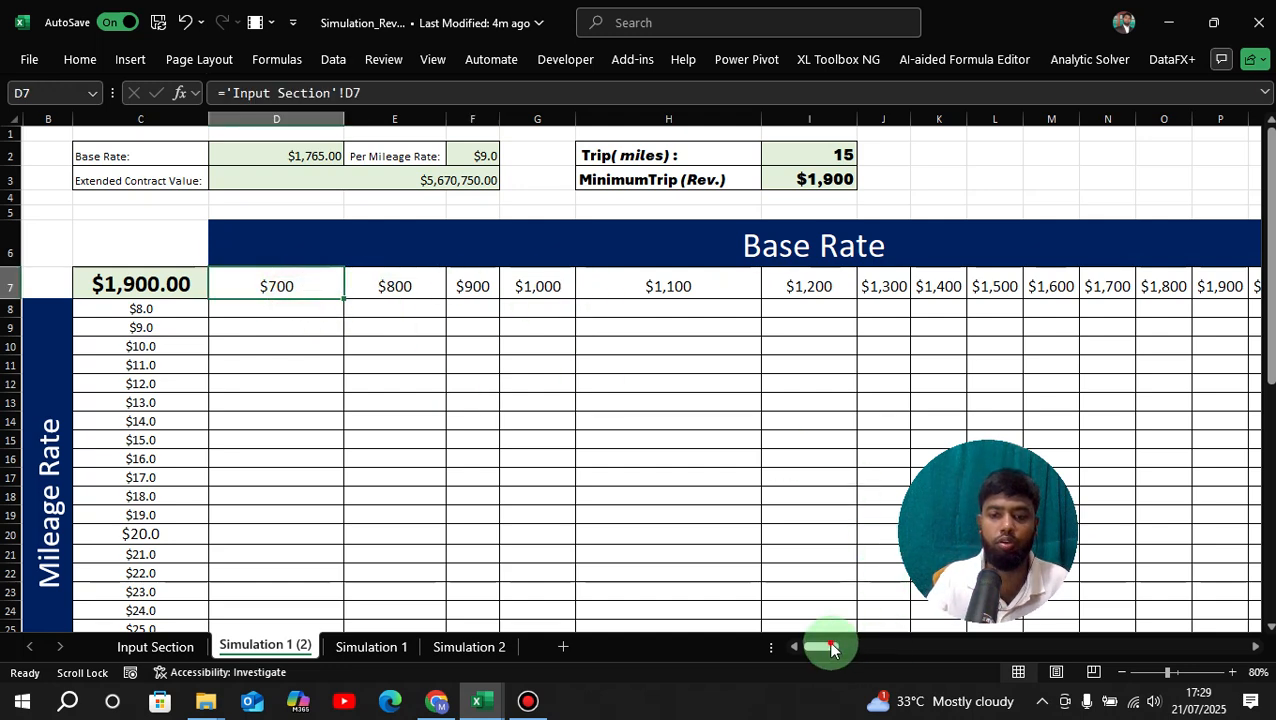
{"action": "mouse_move", "coordinate": [829, 646]}
{"action": "left_mouse_down"}
{"action": "mouse_move", "coordinate": [861, 645]}
{"action": "mouse_move", "coordinate": [836, 654]}
{"action": "left_mouse_up"}
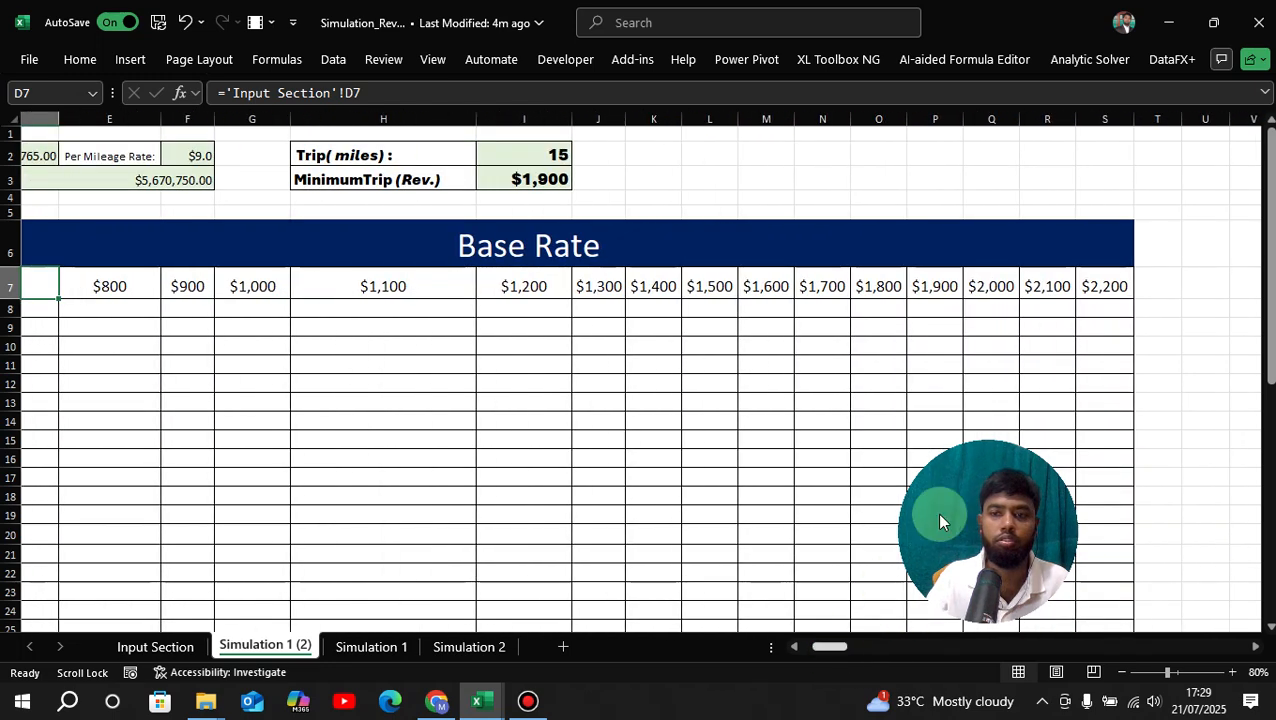
{"action": "left_click", "coordinate": [1117, 280]}
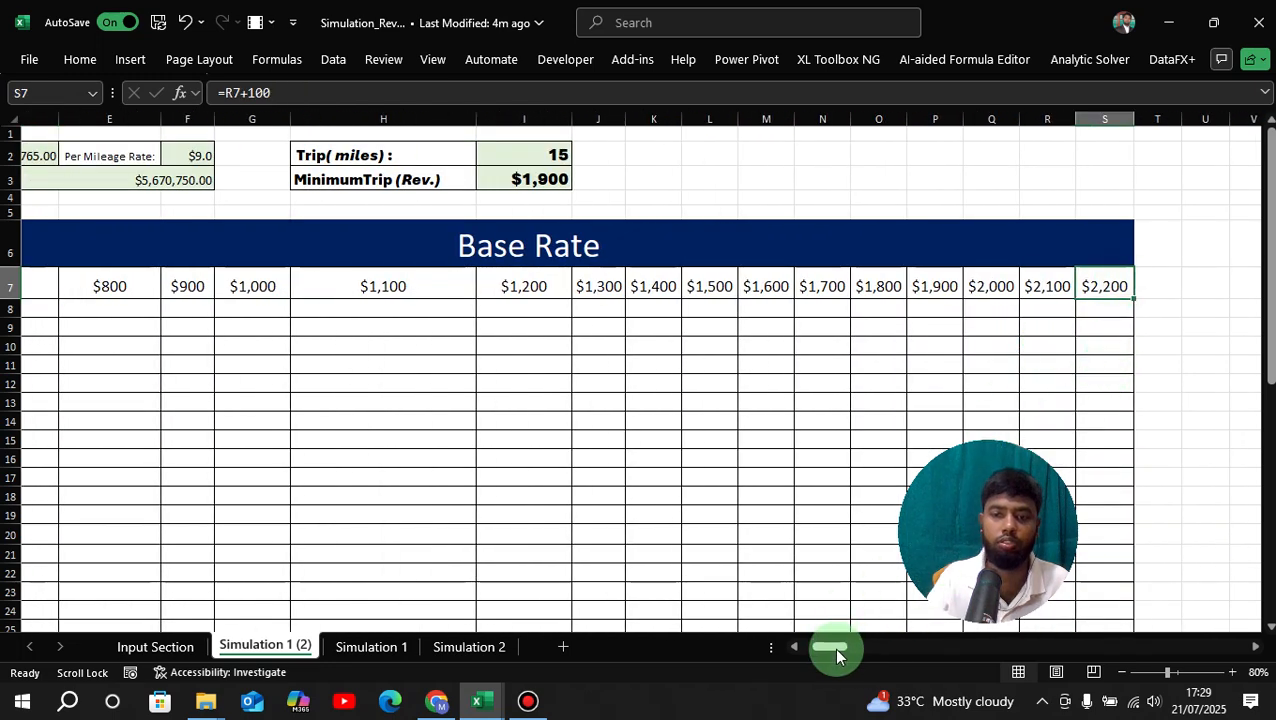
{"action": "left_click_drag", "start_coordinate": [832, 647], "coordinate": [818, 647]}
{"action": "scroll", "coordinate": [253, 367], "scroll_direction": "down", "scroll_amount": 2}
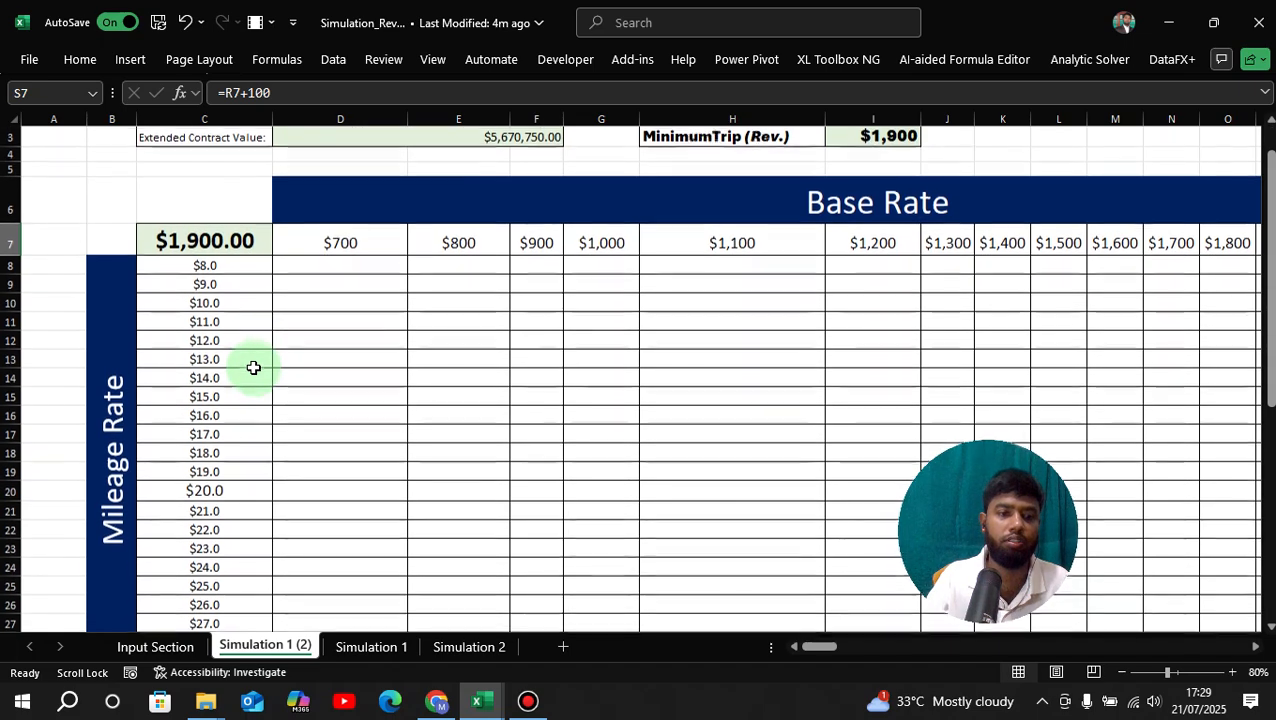
{"action": "scroll", "coordinate": [246, 348], "scroll_direction": "up", "scroll_amount": 1}
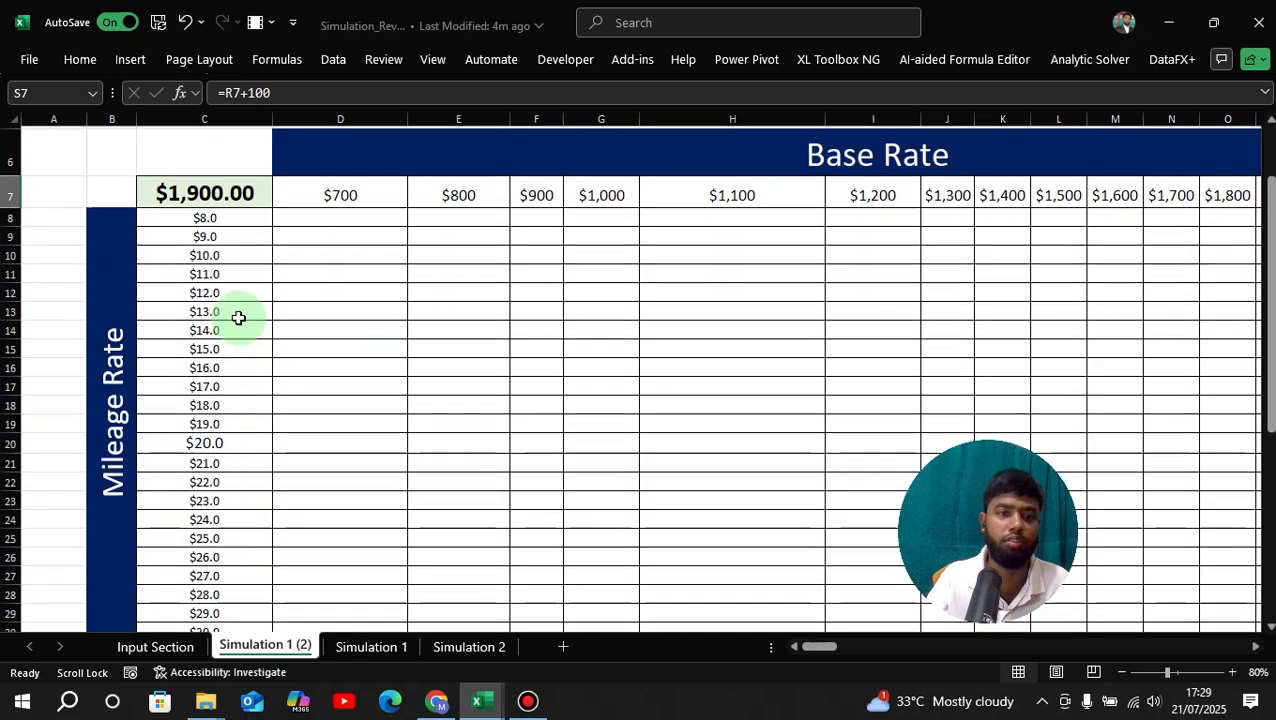
Verify the mileage rates run from $8.0 in C8 to $30.0 in C30.
{"action": "left_click", "coordinate": [214, 219]}
{"action": "scroll", "coordinate": [300, 308], "scroll_direction": "down", "scroll_amount": 1}
{"action": "scroll", "coordinate": [256, 311], "scroll_direction": "down", "scroll_amount": 2}
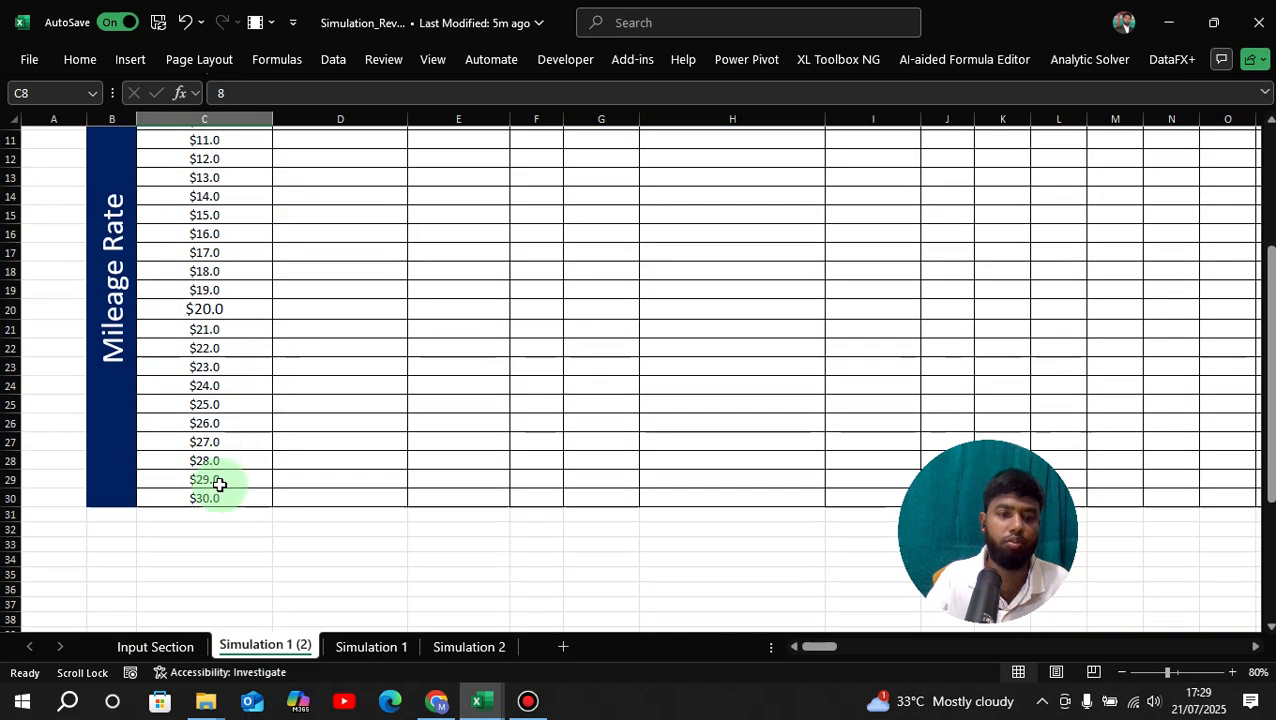
{"action": "scroll", "coordinate": [258, 437], "scroll_direction": "down", "scroll_amount": 1}
{"action": "left_click", "coordinate": [258, 452]}
{"action": "scroll", "coordinate": [450, 419], "scroll_direction": "up", "scroll_amount": 4}
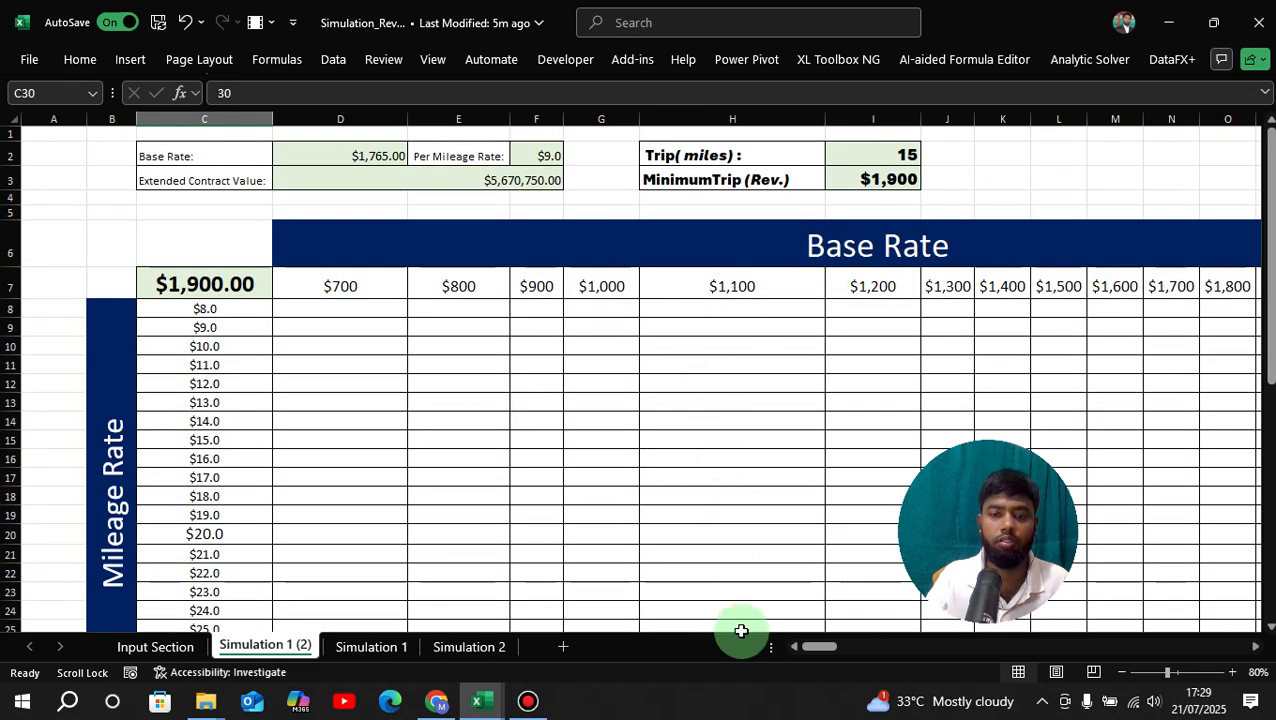
Set corner cell C7 to =I3 so it shows $1,900.00 minimum trip revenue.
{"action": "left_click", "coordinate": [240, 284]}
{"action": "type", "text": "=I3"}
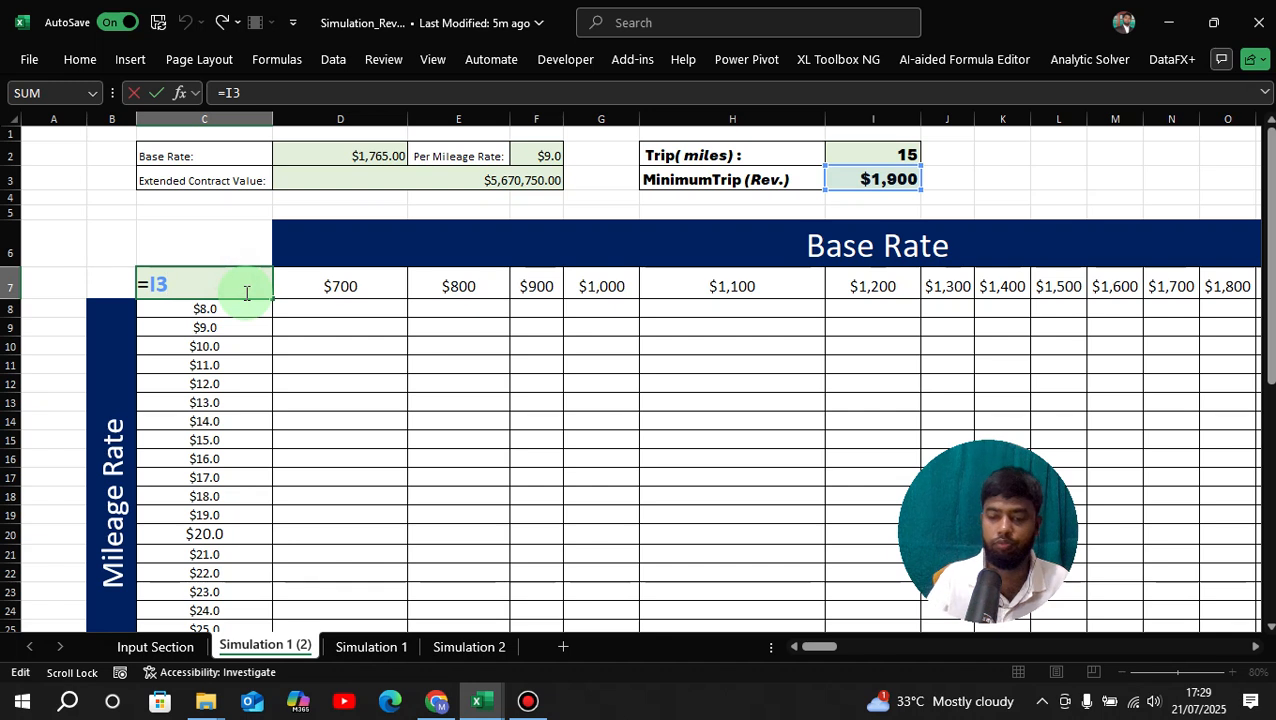
{"action": "key", "text": "BackSpace"}
{"action": "key", "text": "BackSpace"}
{"action": "key", "text": "BackSpace"}
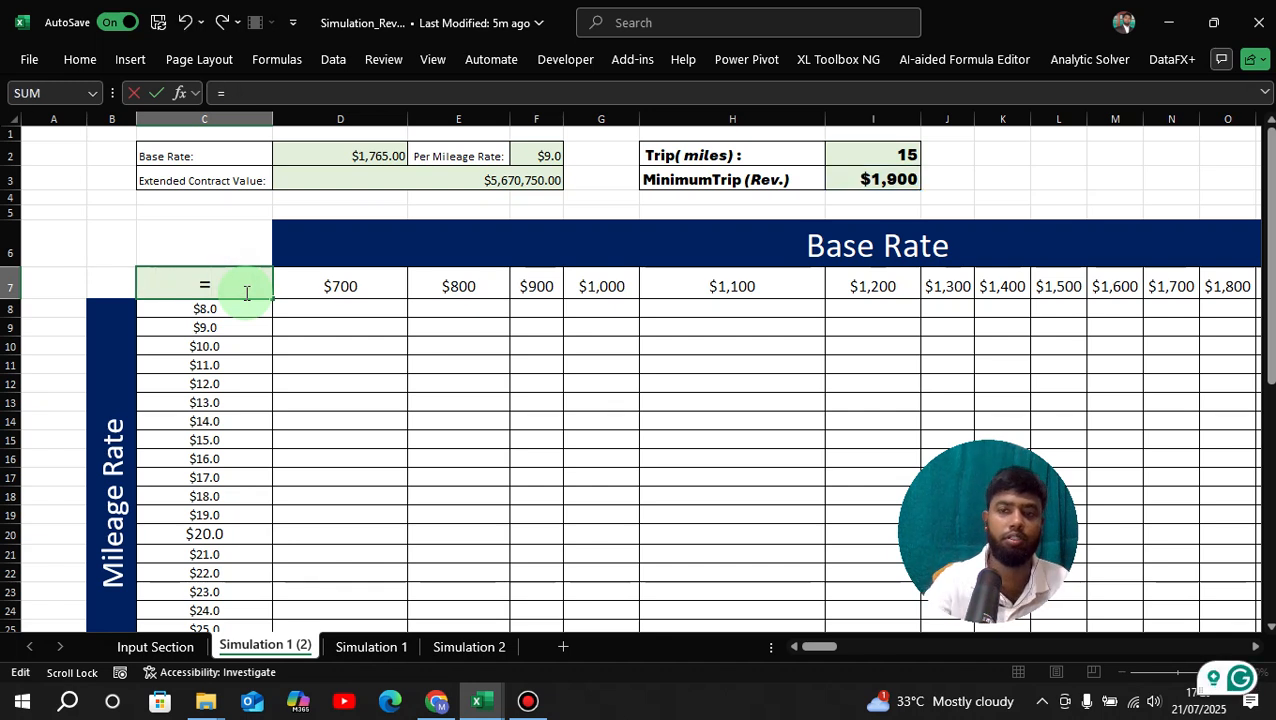
{"action": "left_click", "coordinate": [850, 180]}
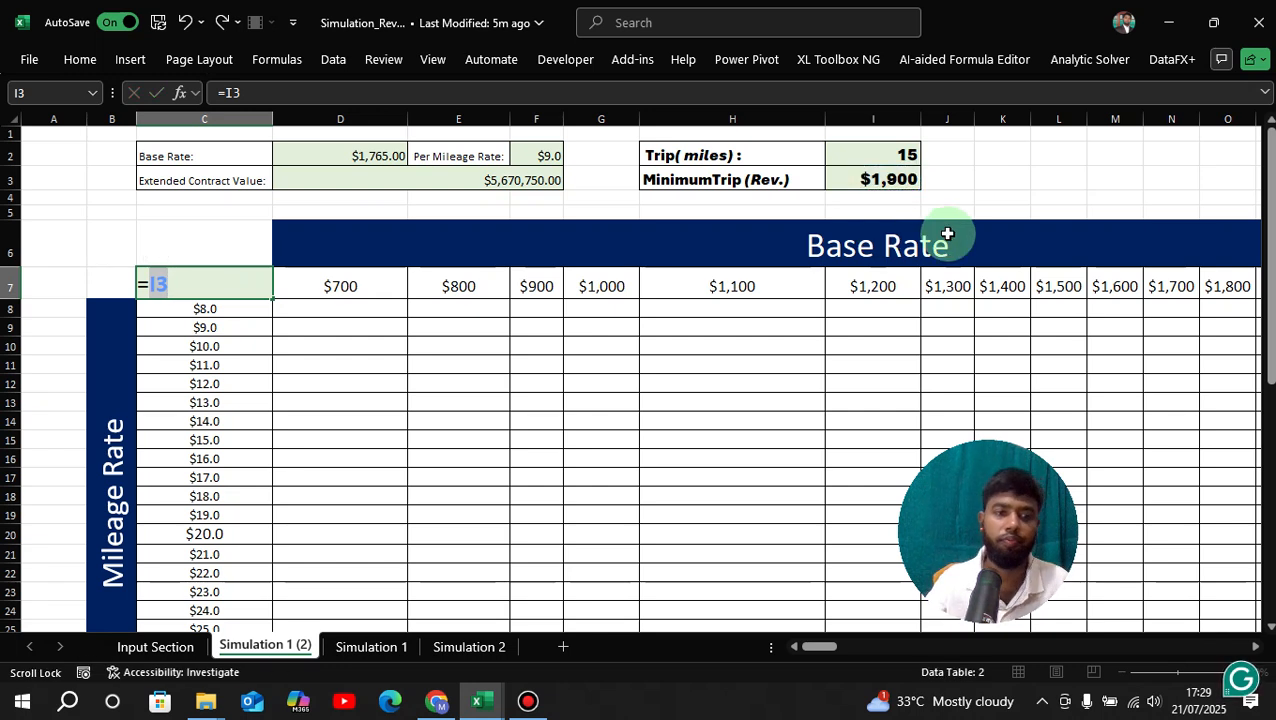
{"action": "key", "text": "Return"}
{"action": "left_click", "coordinate": [455, 286]}
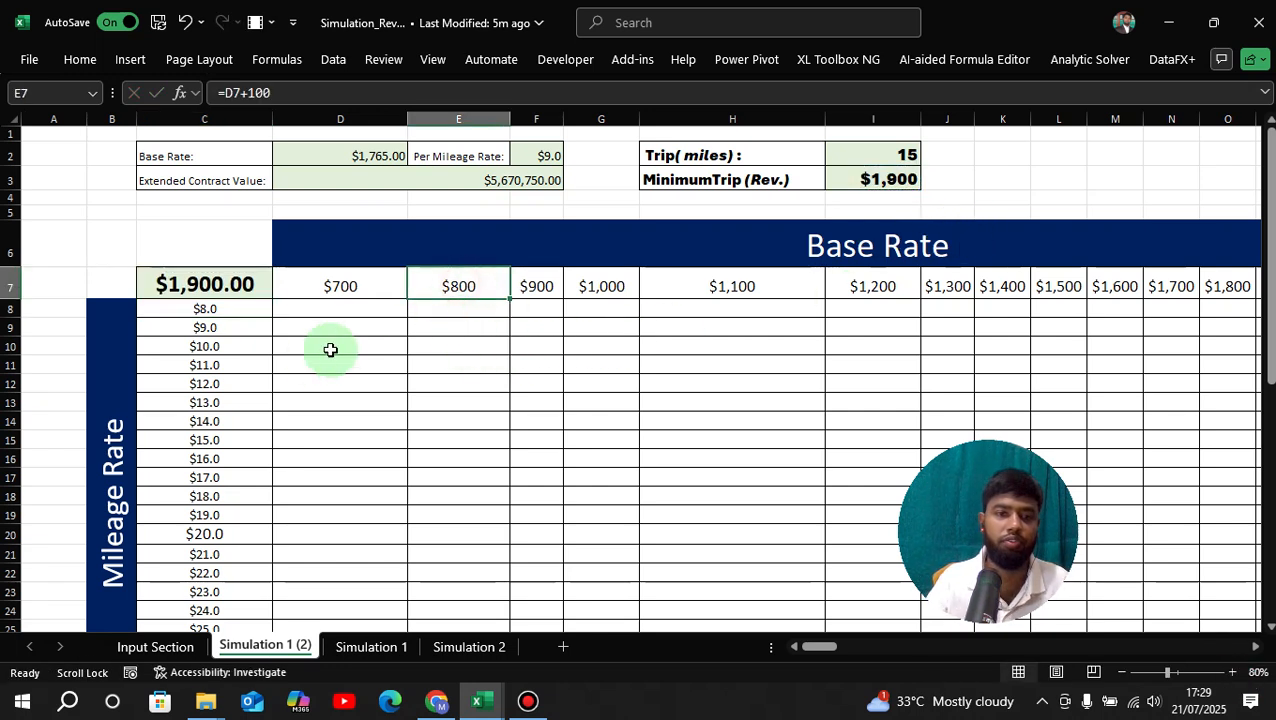
{"action": "left_click", "coordinate": [212, 402]}
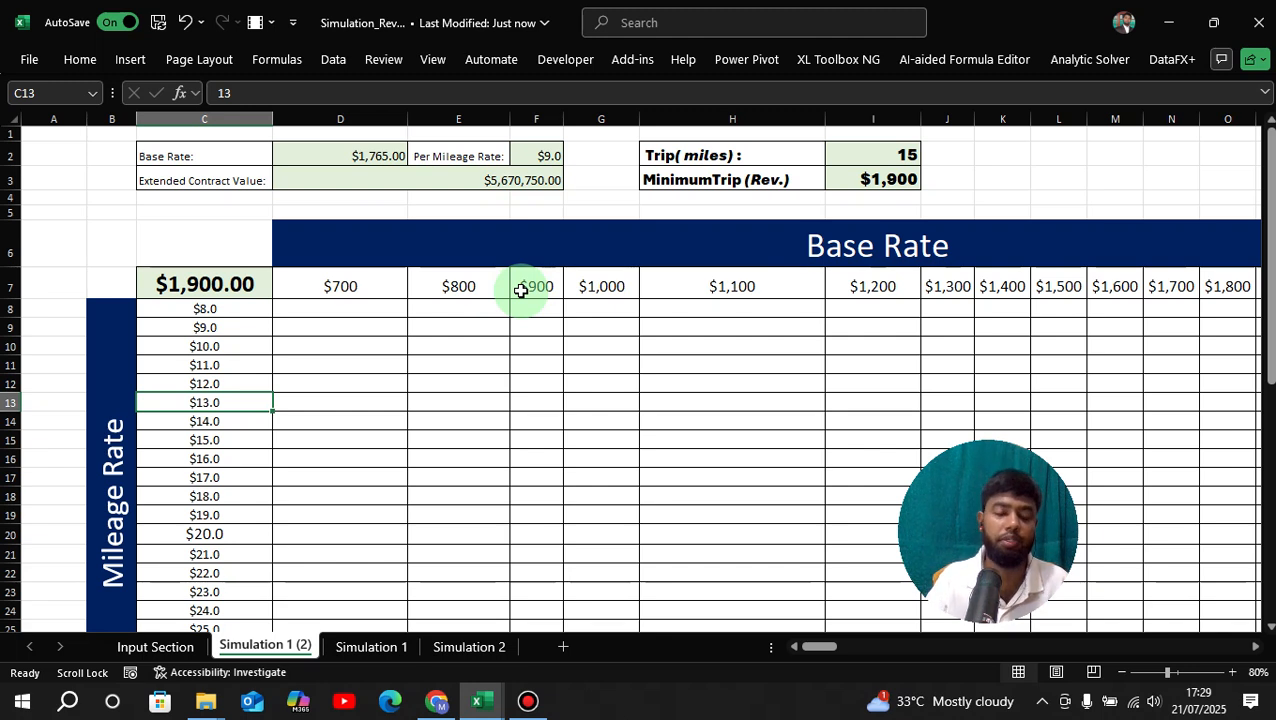
{"action": "left_click", "coordinate": [610, 210]}
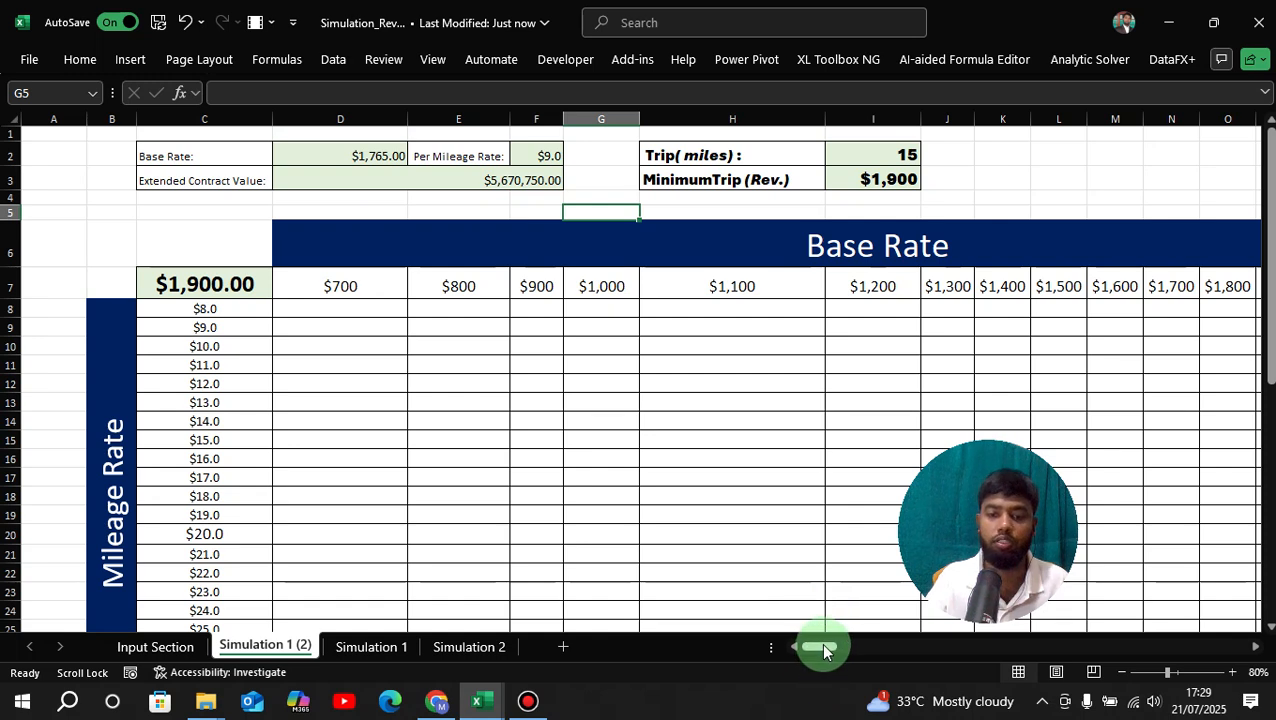
Point out the empty result cells inside the rate grid.
{"action": "left_click_drag", "start_coordinate": [825, 651], "coordinate": [822, 656]}
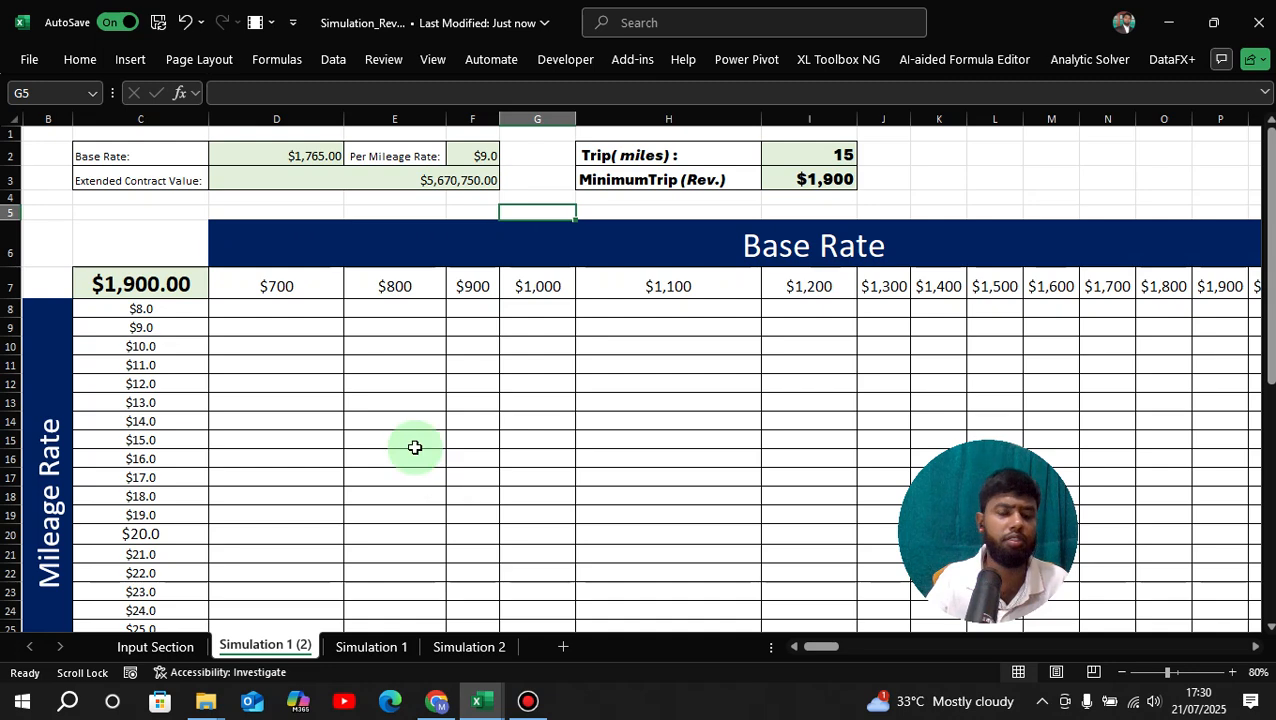
{"action": "scroll", "coordinate": [388, 404], "scroll_direction": "down", "scroll_amount": 1}
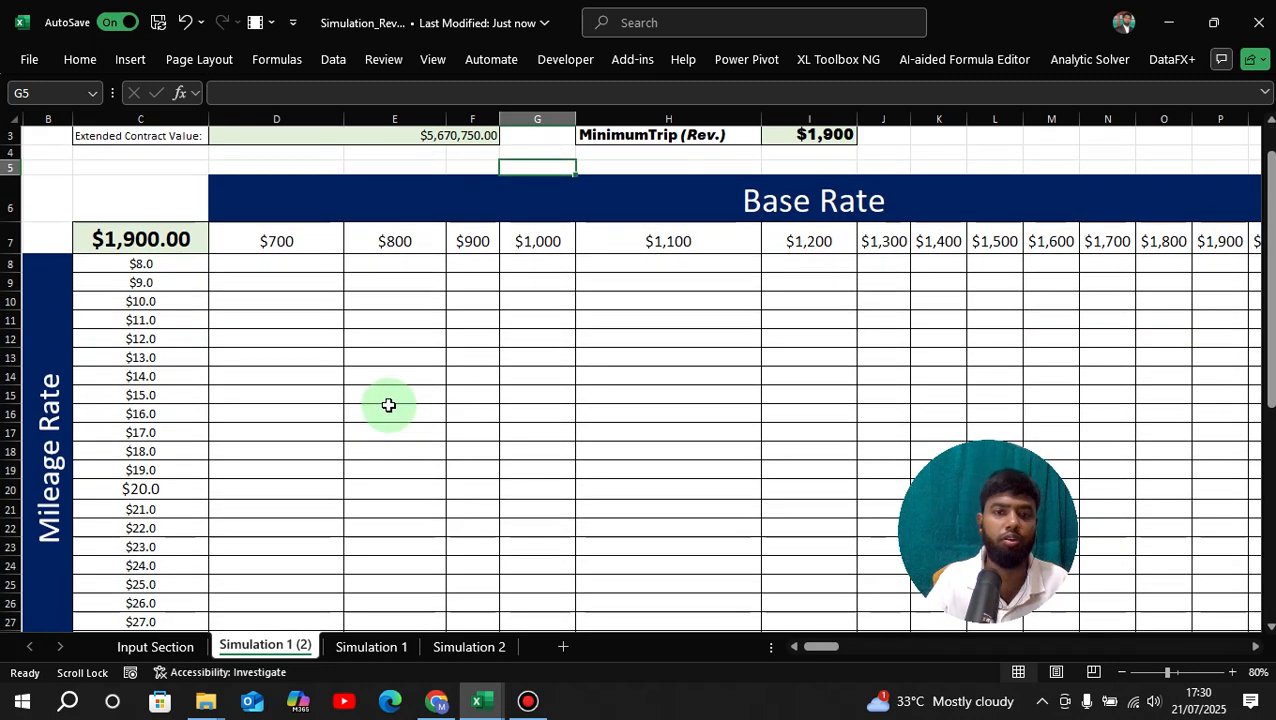
{"action": "scroll", "coordinate": [388, 404], "scroll_direction": "up", "scroll_amount": 1}
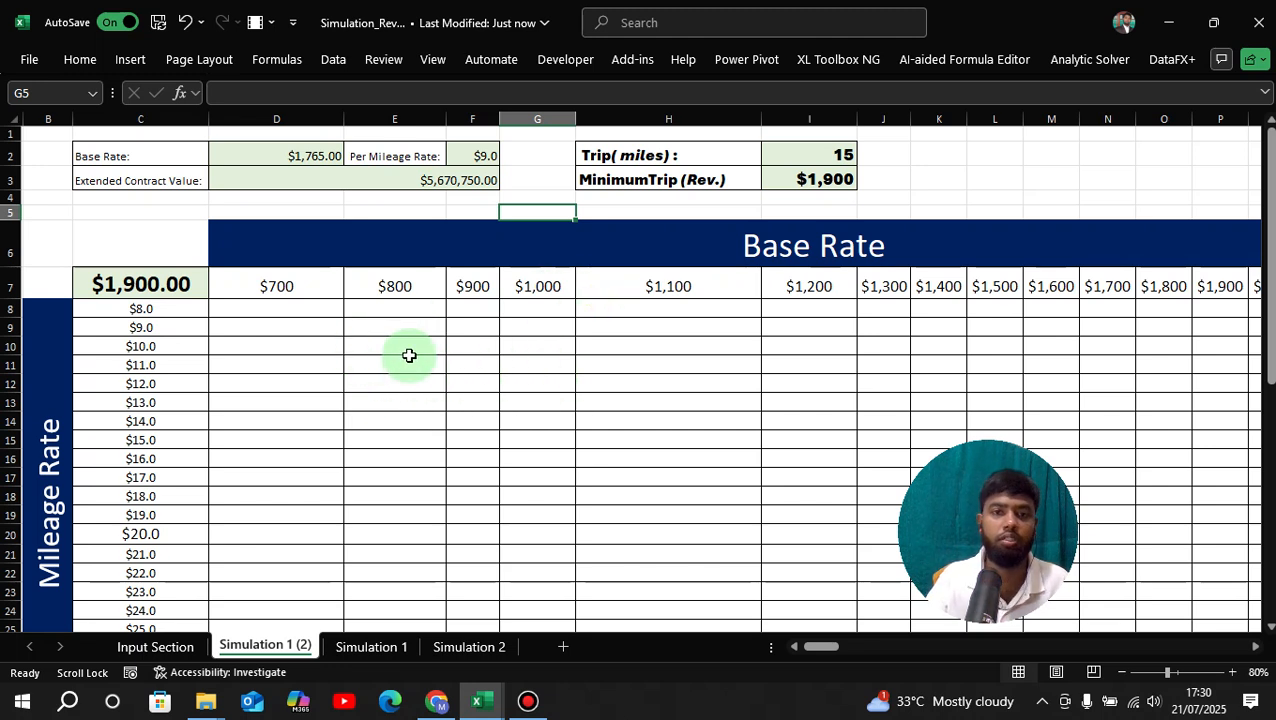
{"action": "double_click", "coordinate": [284, 311]}
{"action": "left_click", "coordinate": [433, 351]}
{"action": "left_click", "coordinate": [568, 360]}
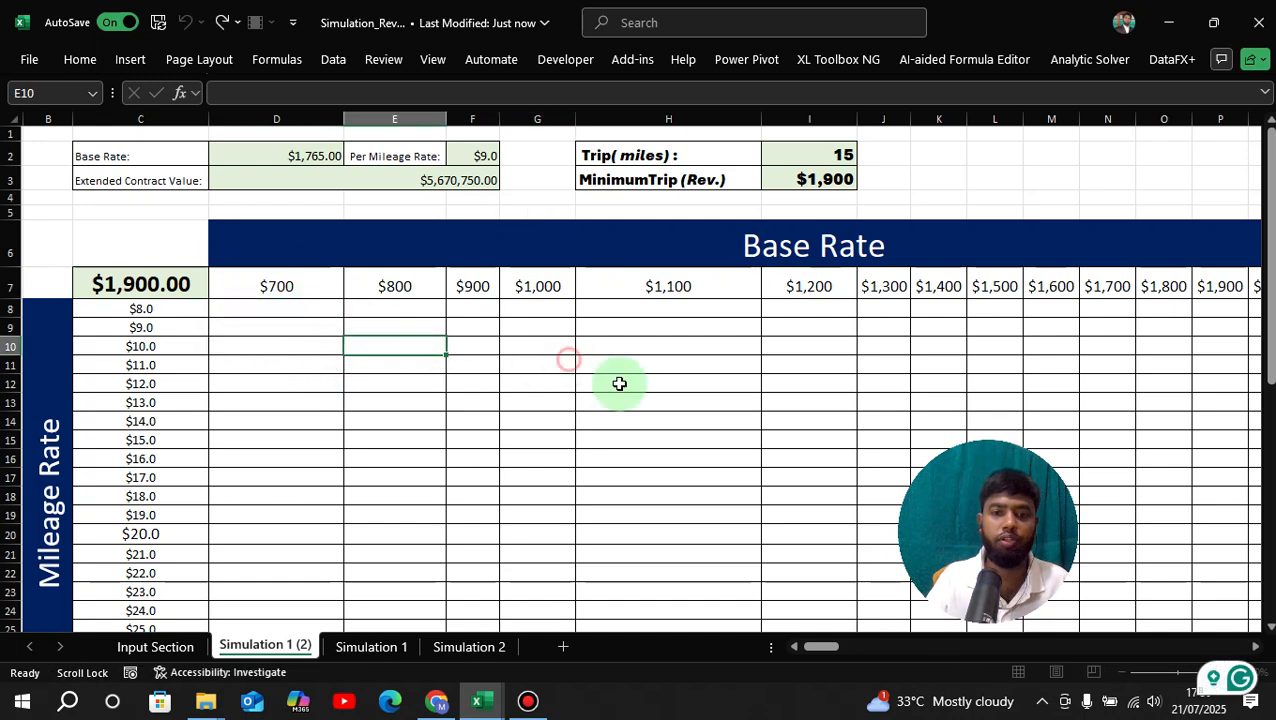
{"action": "left_click", "coordinate": [732, 366]}
{"action": "left_click", "coordinate": [456, 366]}
{"action": "scroll", "coordinate": [448, 454], "scroll_direction": "down", "scroll_amount": 2}
{"action": "scroll", "coordinate": [446, 452], "scroll_direction": "up", "scroll_amount": 2}
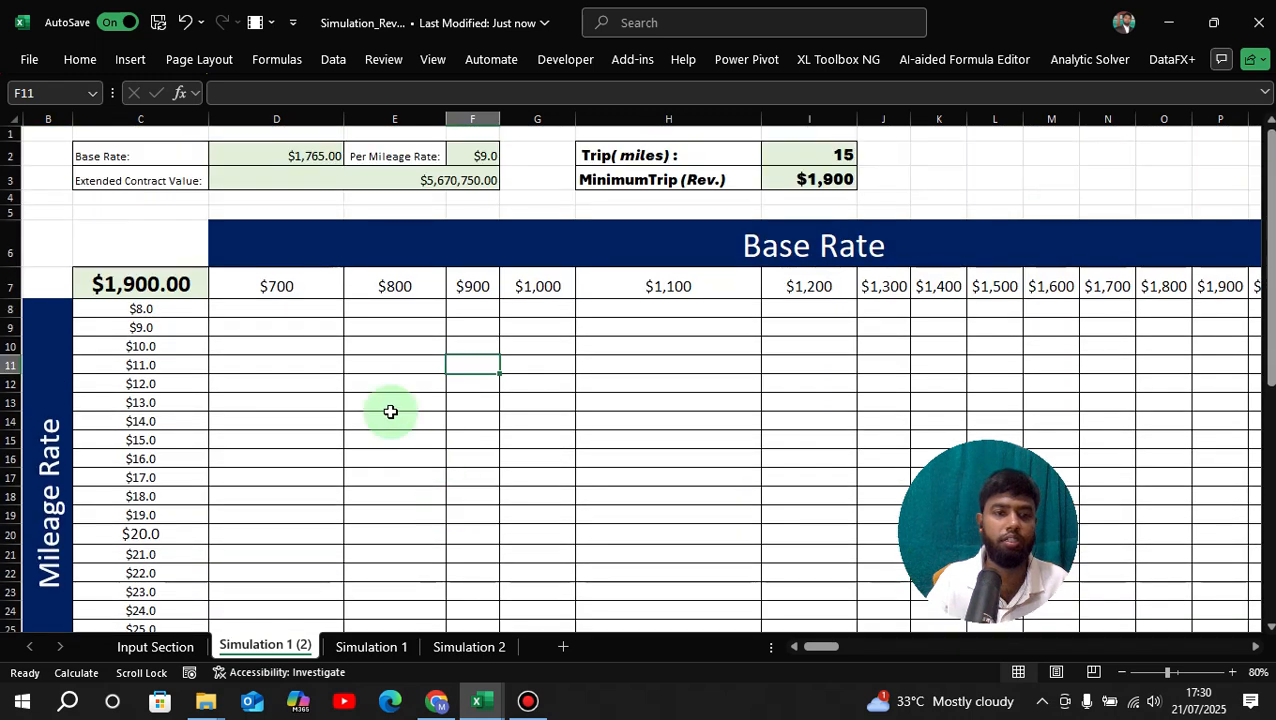
Point out the base rate headings and the mileage rate values.
{"action": "left_click", "coordinate": [340, 287]}
{"action": "left_click", "coordinate": [177, 325]}
{"action": "left_click", "coordinate": [175, 437]}
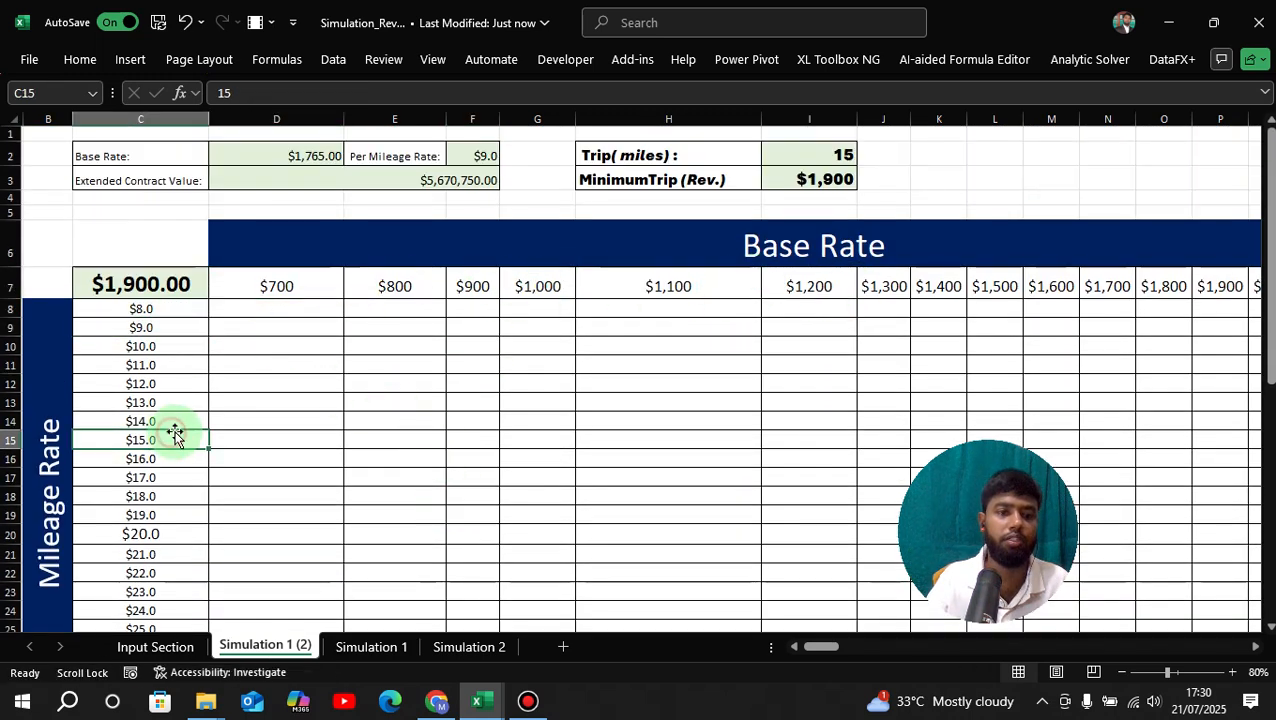
{"action": "scroll", "coordinate": [231, 415], "scroll_direction": "down", "scroll_amount": 2}
{"action": "scroll", "coordinate": [240, 410], "scroll_direction": "up", "scroll_amount": 2}
{"action": "scroll", "coordinate": [280, 390], "scroll_direction": "down", "scroll_amount": 1}
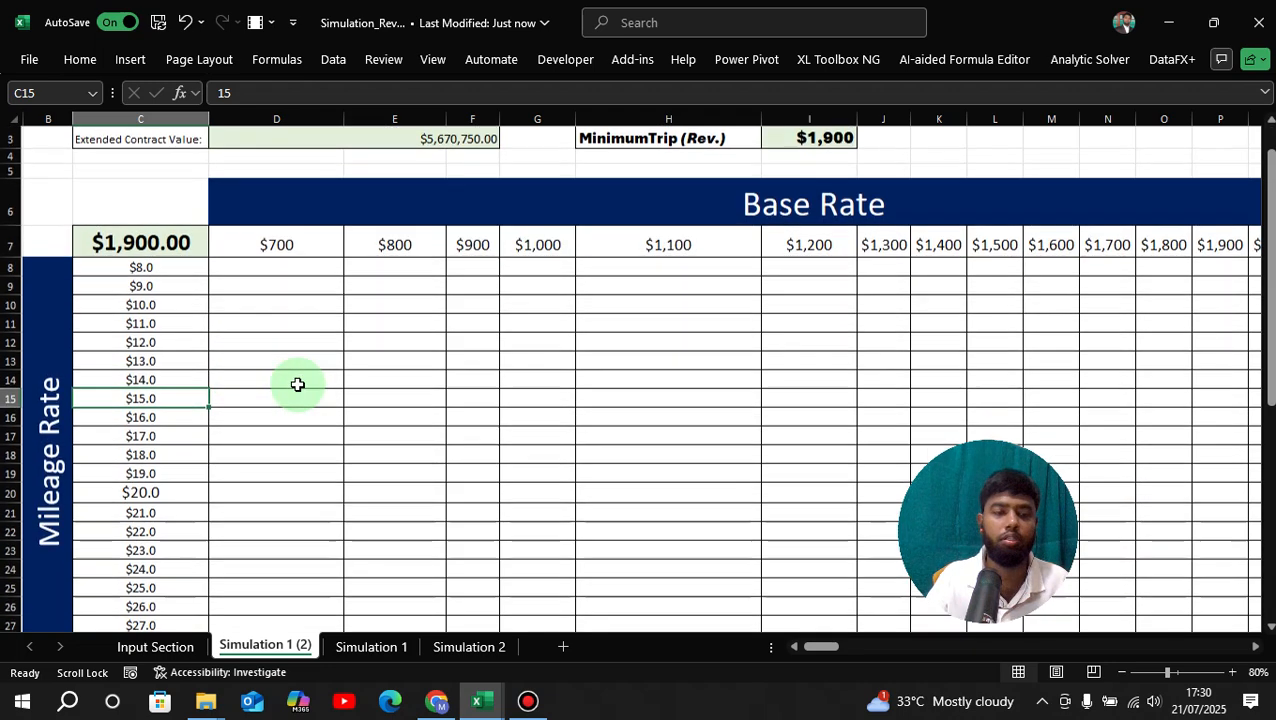
{"action": "scroll", "coordinate": [297, 385], "scroll_direction": "down", "scroll_amount": 1}
{"action": "scroll", "coordinate": [191, 333], "scroll_direction": "up", "scroll_amount": 2}
Select C7:S30 with Ctrl+Shift+Right and Ctrl+Shift+Down, then show the Data tools.
{"action": "left_click_drag", "start_coordinate": [180, 284], "coordinate": [1218, 551]}
{"action": "left_click", "coordinate": [691, 438]}
{"action": "left_click_drag", "start_coordinate": [840, 648], "coordinate": [830, 648]}
{"action": "left_click", "coordinate": [207, 282]}
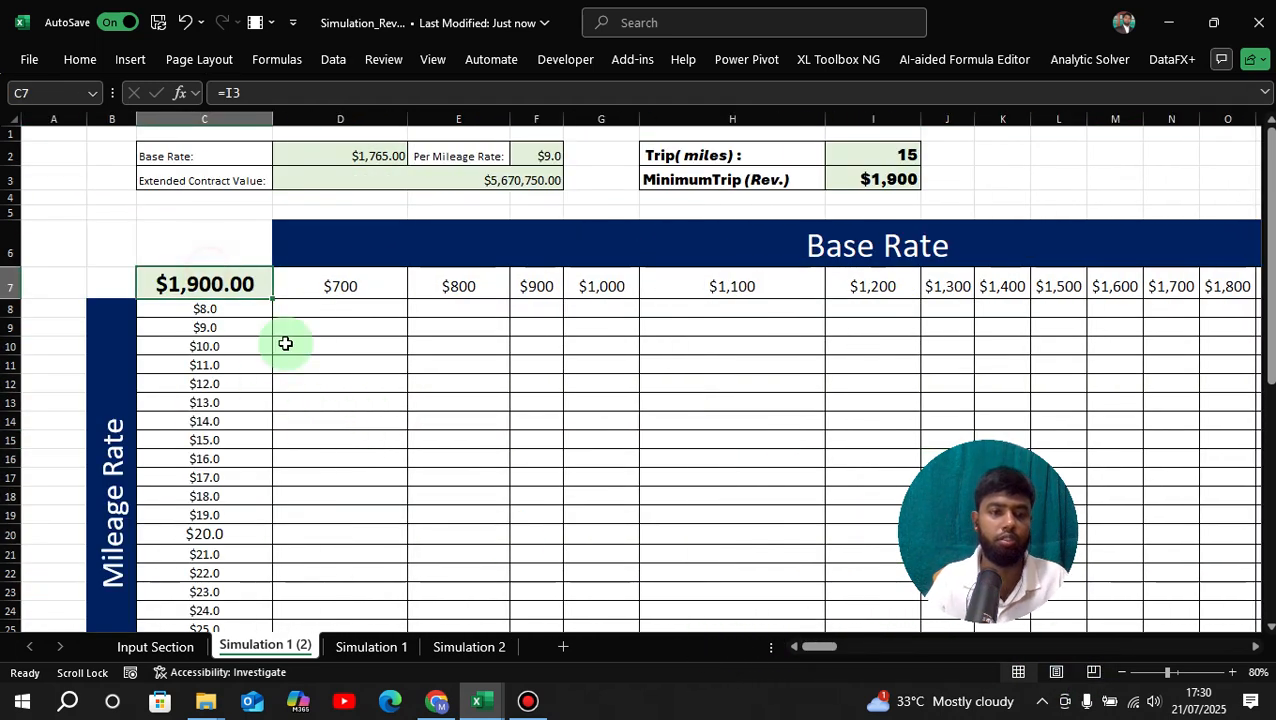
{"action": "key", "text": "ctrl+shift+Right"}
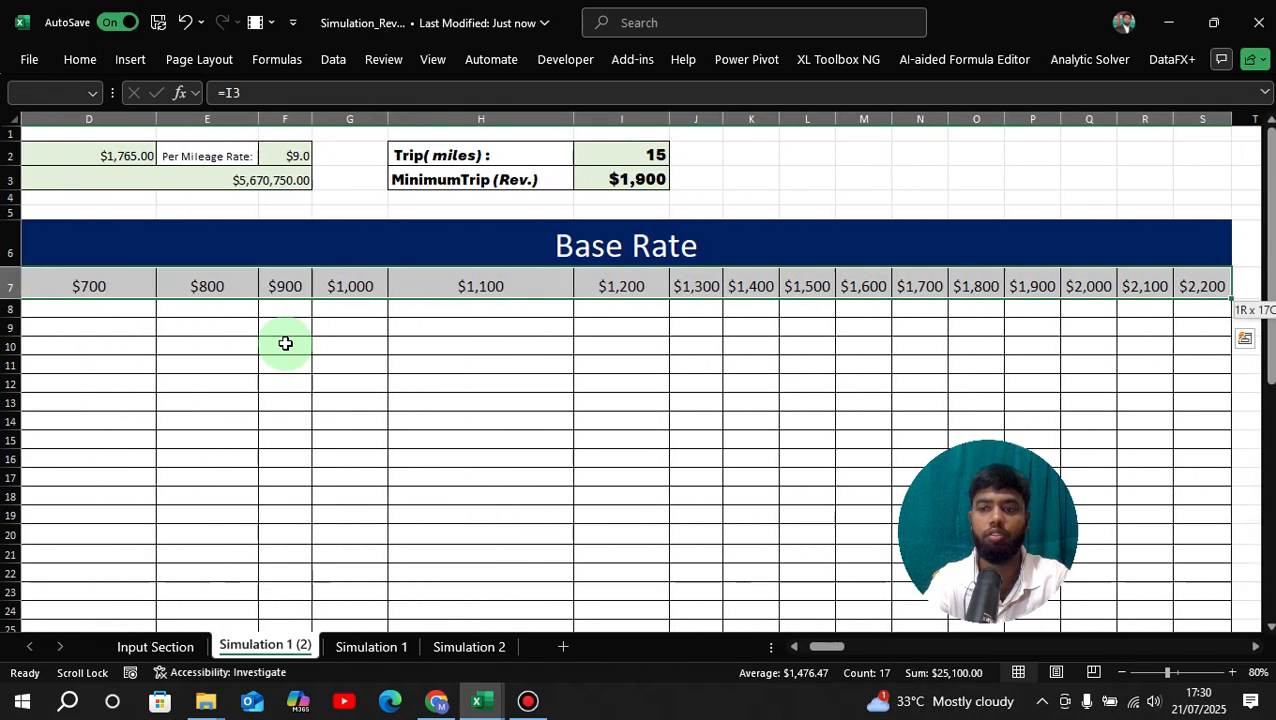
{"action": "key", "text": "ctrl+shift+Down"}
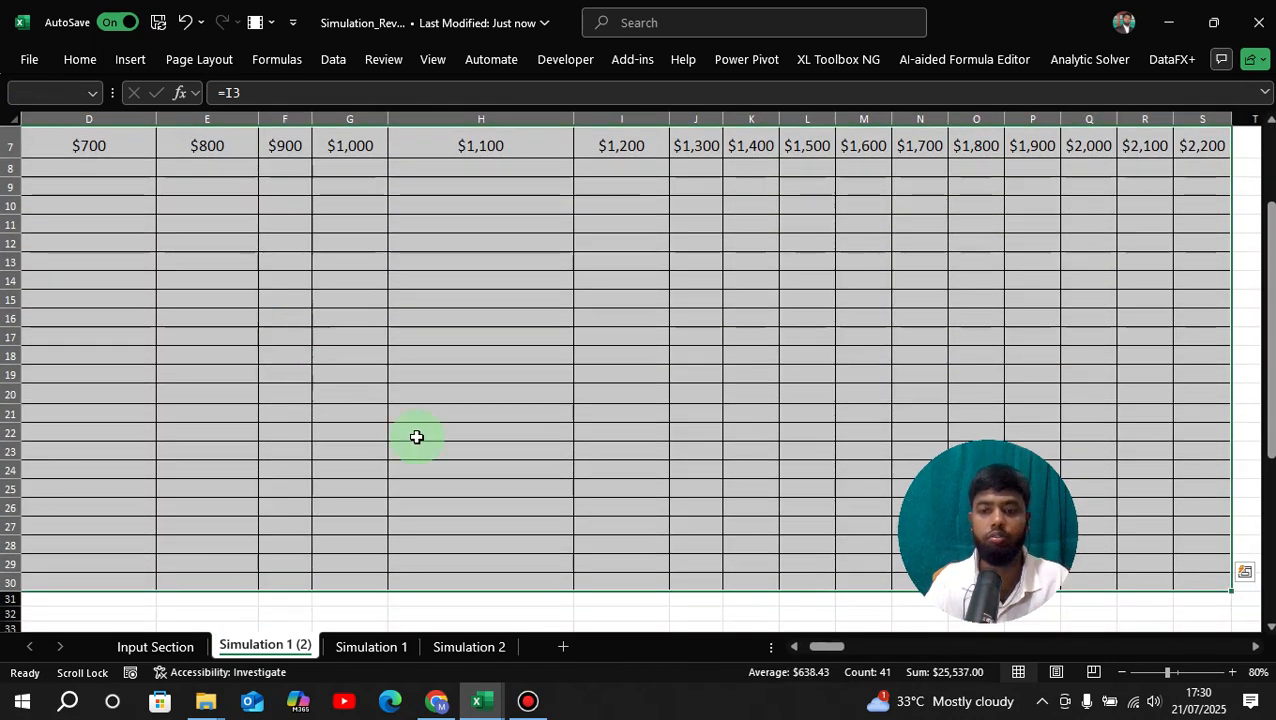
{"action": "left_click_drag", "start_coordinate": [826, 645], "coordinate": [815, 646]}
{"action": "scroll", "coordinate": [660, 502], "scroll_direction": "up", "scroll_amount": 2}
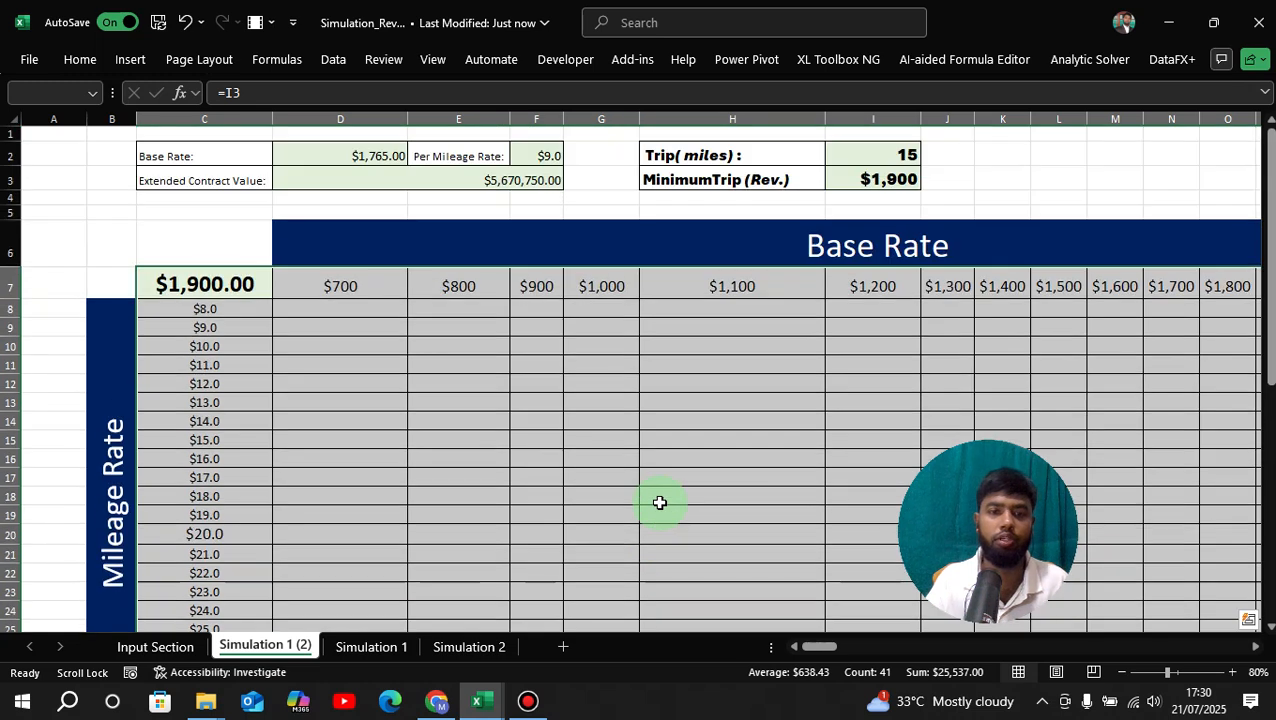
{"action": "left_click", "coordinate": [338, 66]}
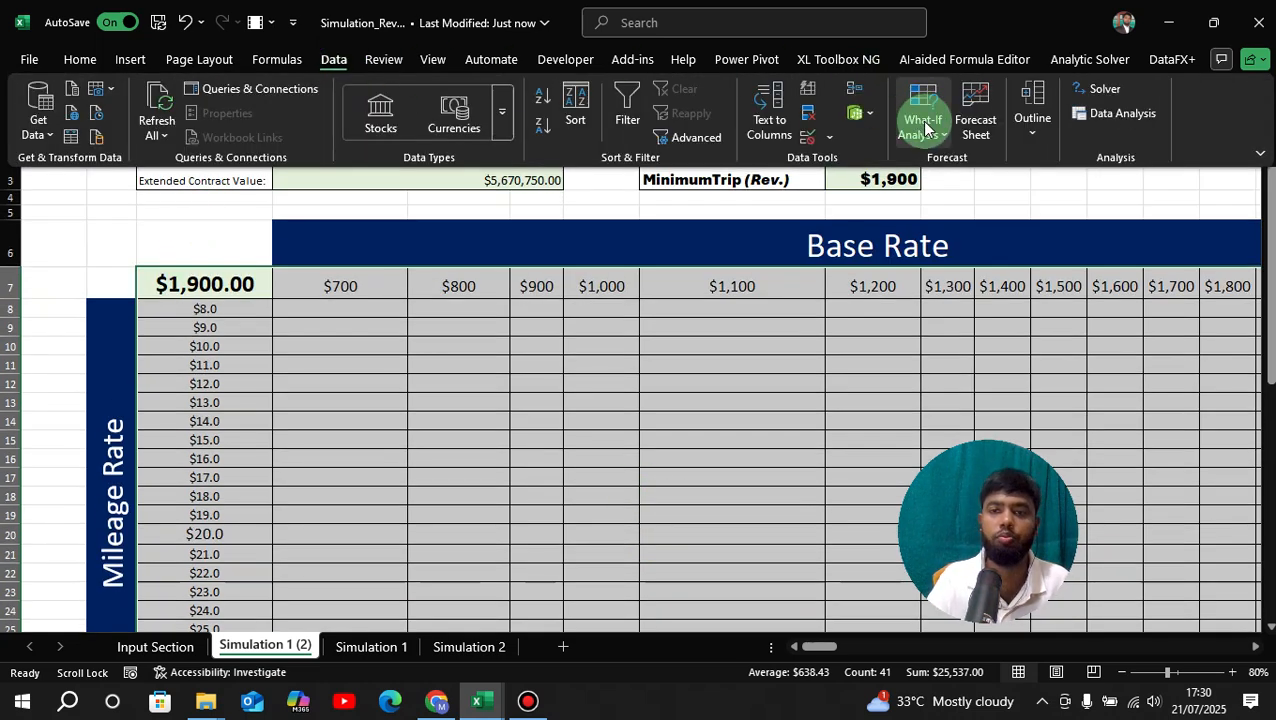
Start a What-If data table with the row input cell set to $D$2.
{"action": "left_click", "coordinate": [925, 127]}
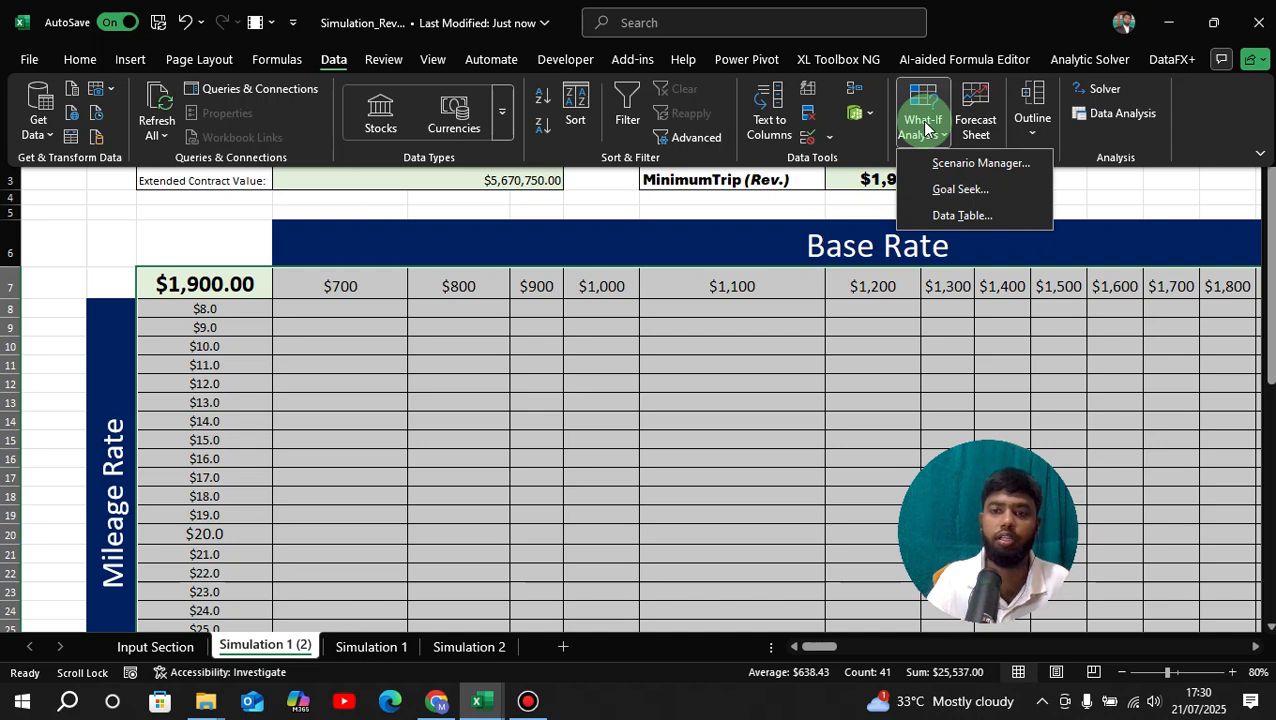
{"action": "left_click", "coordinate": [958, 217]}
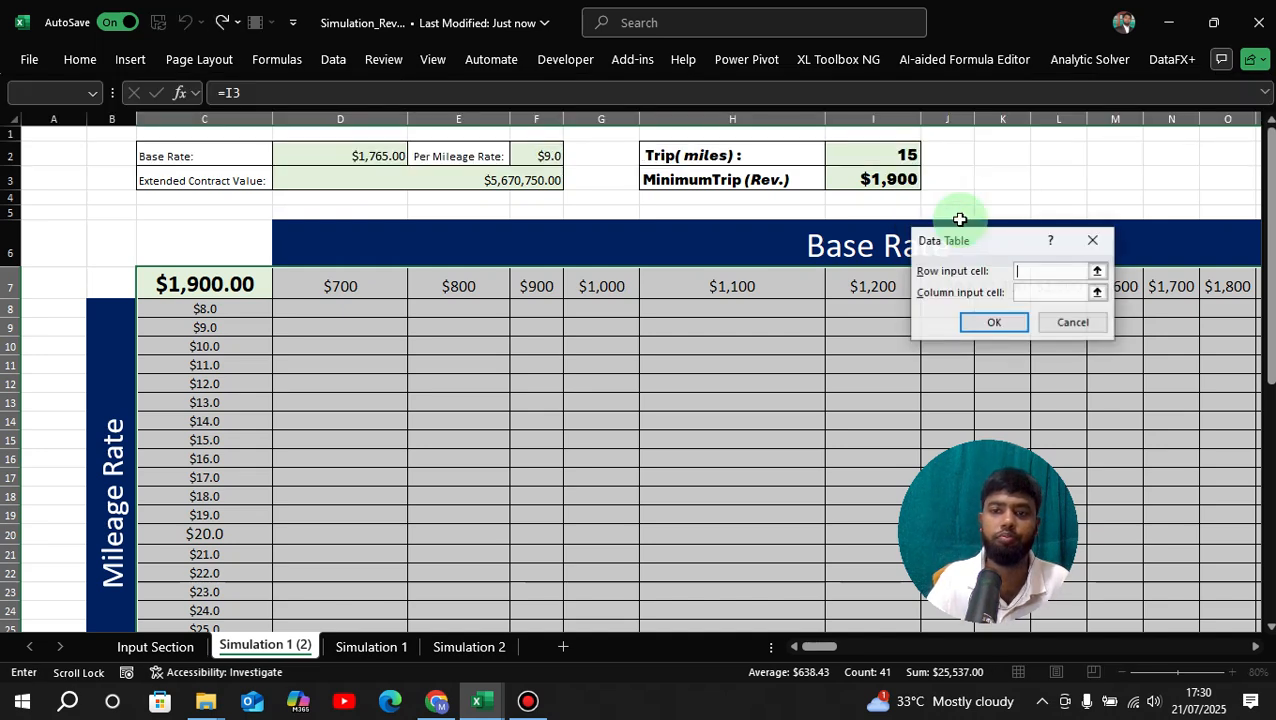
{"action": "left_click_drag", "start_coordinate": [997, 245], "coordinate": [1036, 187]}
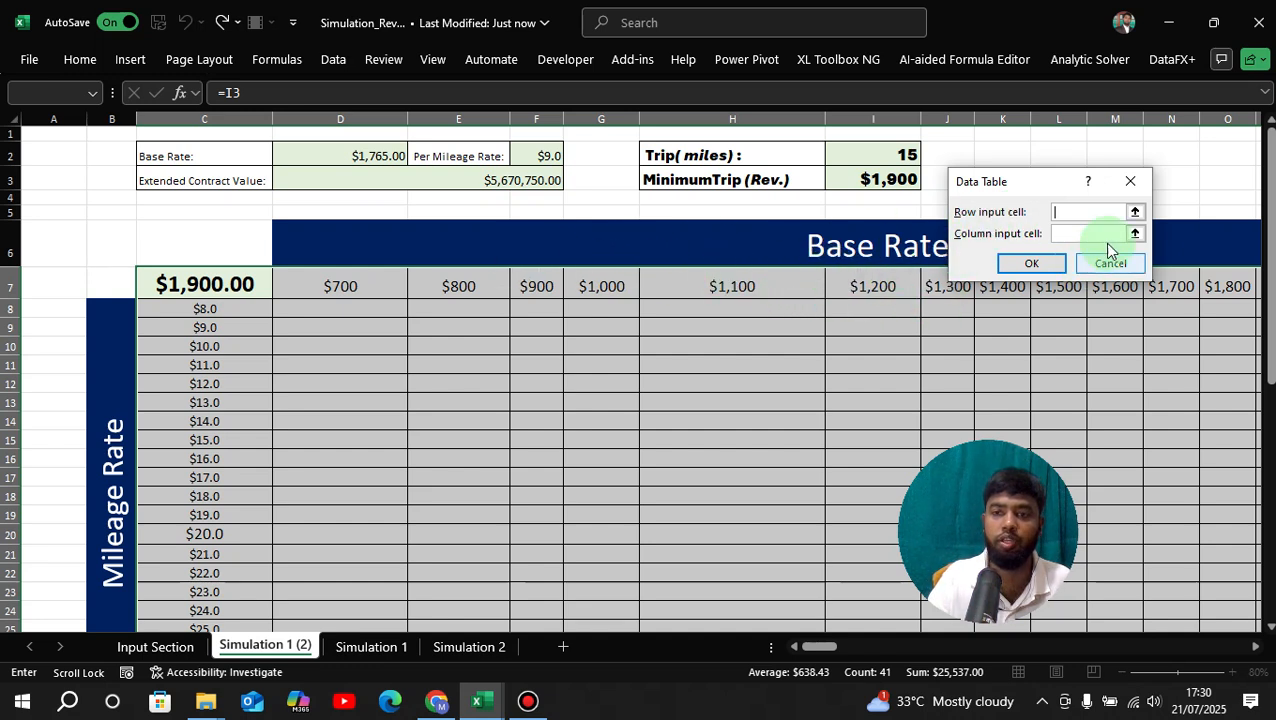
{"action": "left_click", "coordinate": [1135, 212]}
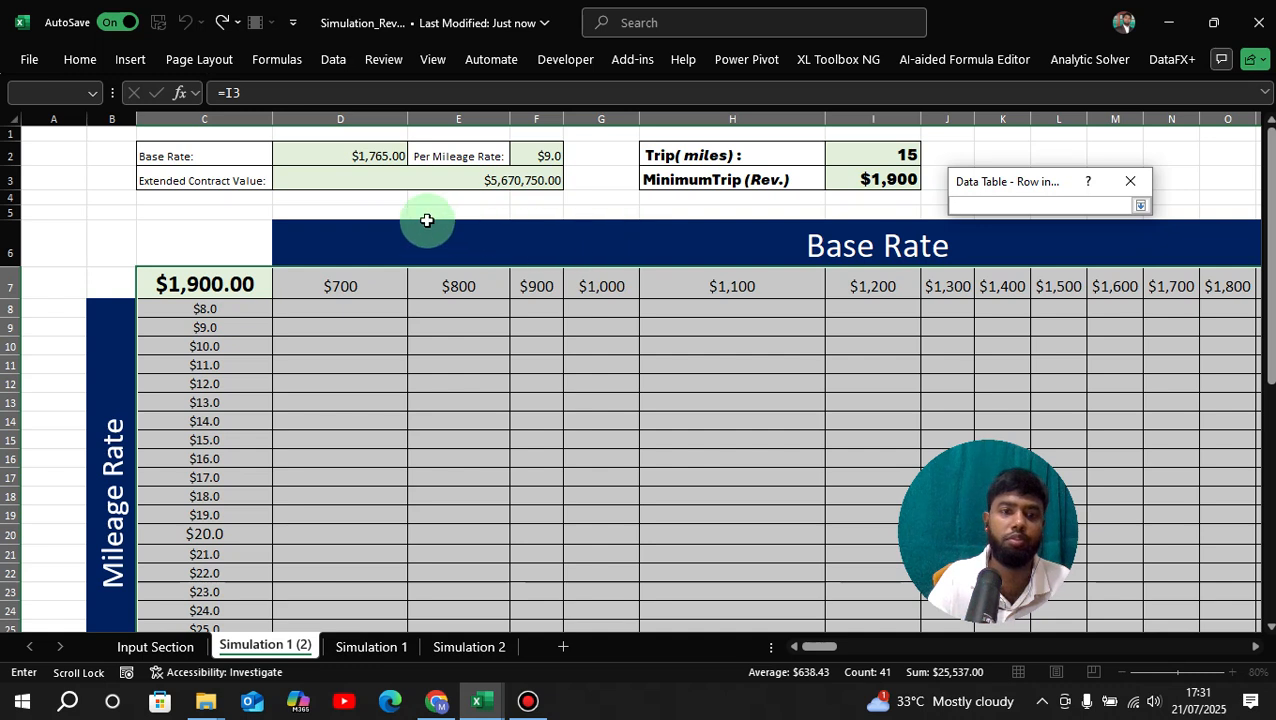
{"action": "left_click", "coordinate": [390, 150]}
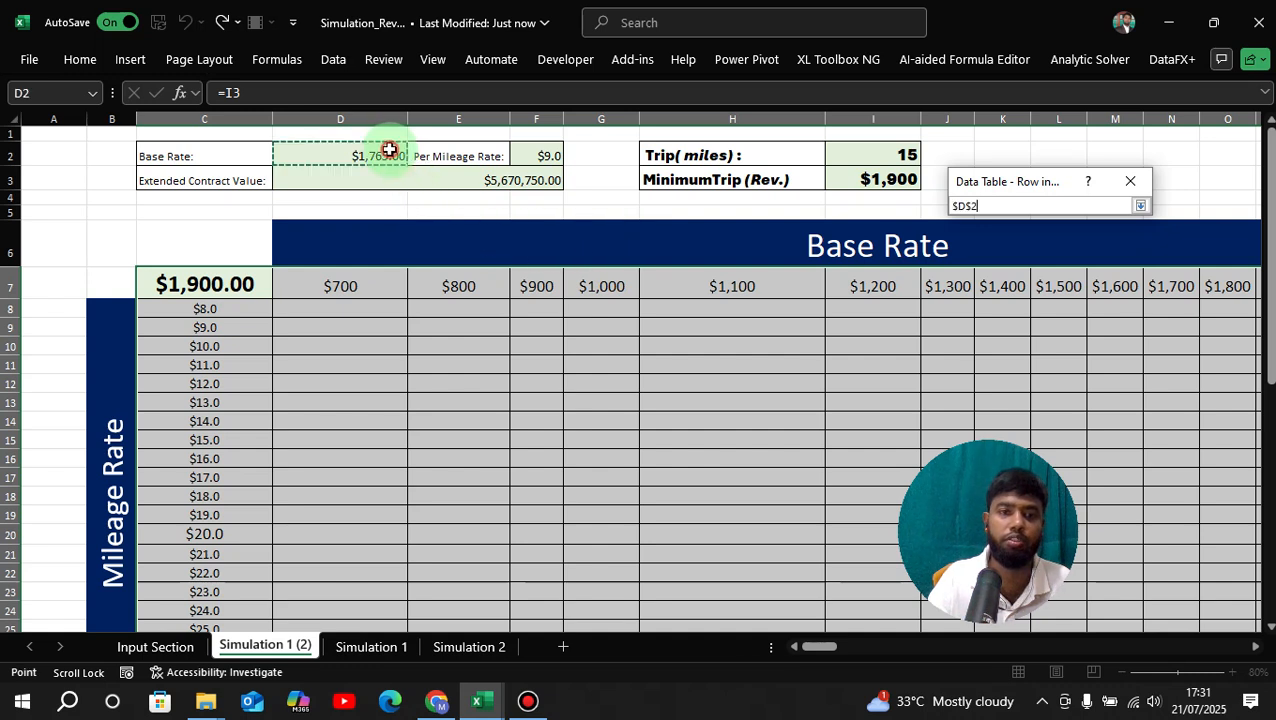
{"action": "left_click", "coordinate": [1140, 205]}
{"action": "left_click", "coordinate": [1035, 260]}
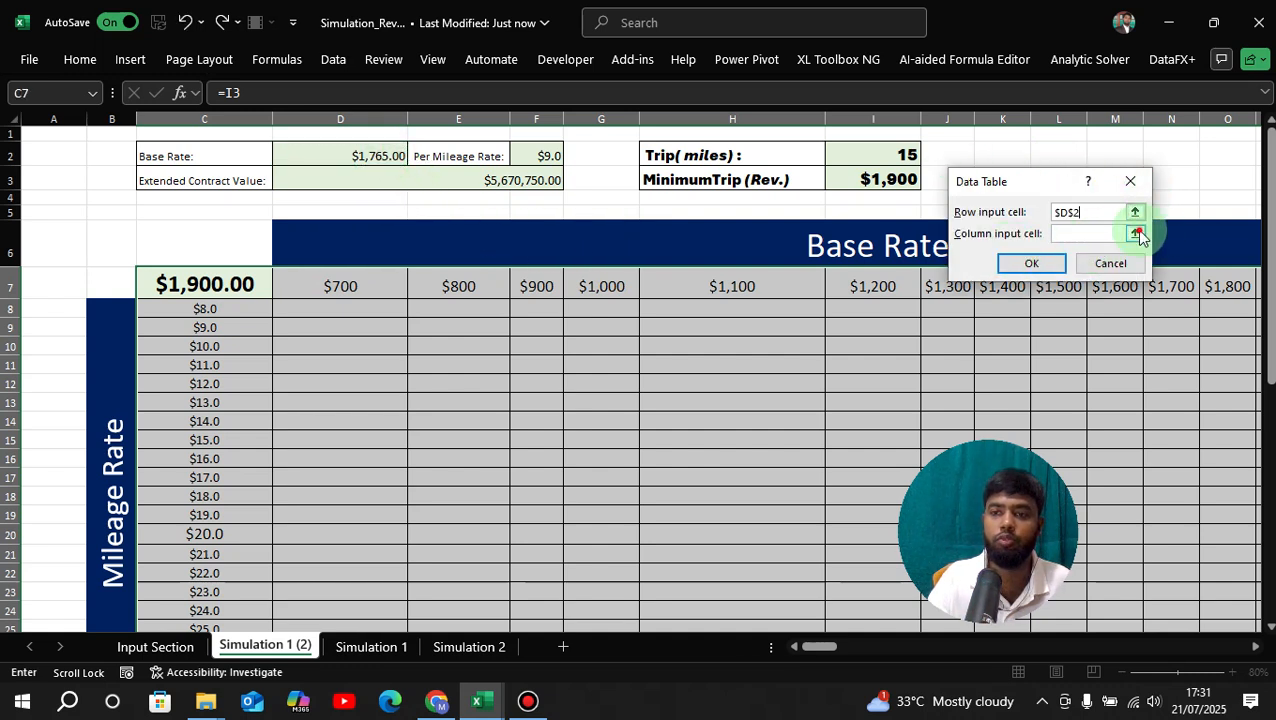
Set the column input cell to $F$2 and confirm to fill the revenue grid.
{"action": "left_click", "coordinate": [1137, 233]}
{"action": "scroll", "coordinate": [143, 440], "scroll_direction": "down", "scroll_amount": 2}
{"action": "scroll", "coordinate": [141, 465], "scroll_direction": "up", "scroll_amount": 2}
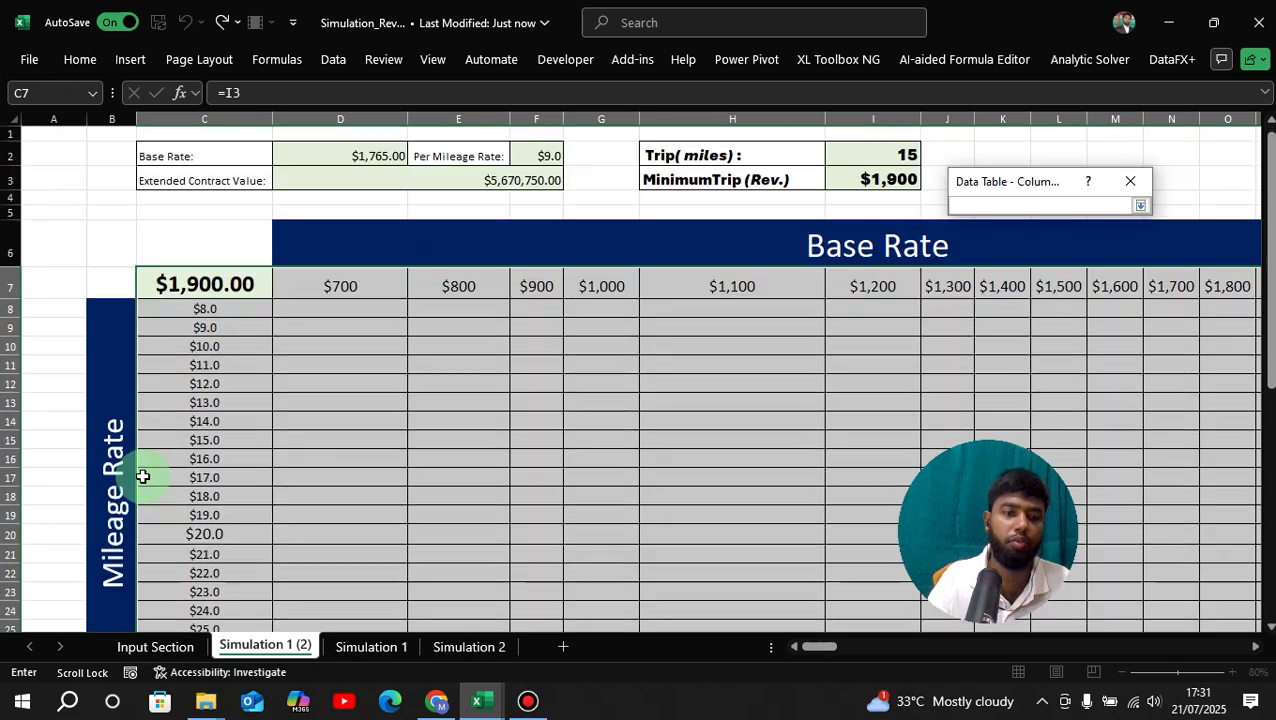
{"action": "scroll", "coordinate": [141, 460], "scroll_direction": "down", "scroll_amount": 1}
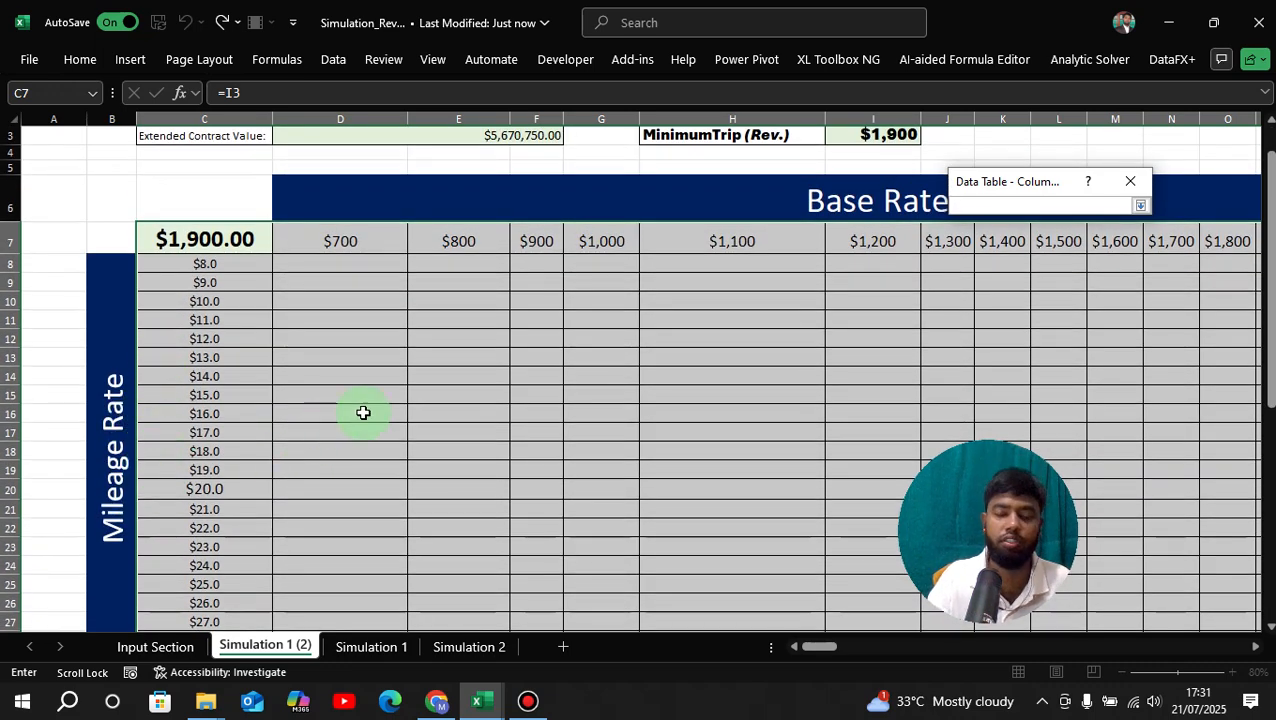
{"action": "scroll", "coordinate": [363, 413], "scroll_direction": "up", "scroll_amount": 1}
{"action": "left_click", "coordinate": [492, 158]}
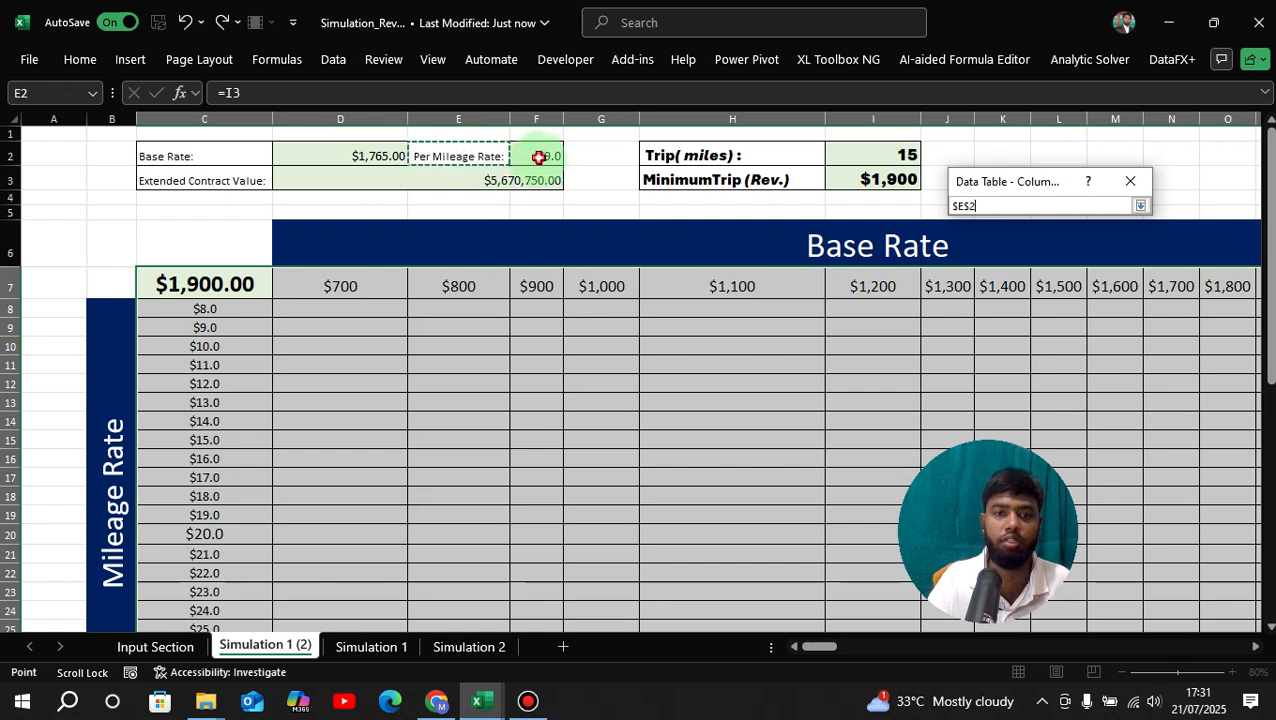
{"action": "left_click", "coordinate": [539, 157]}
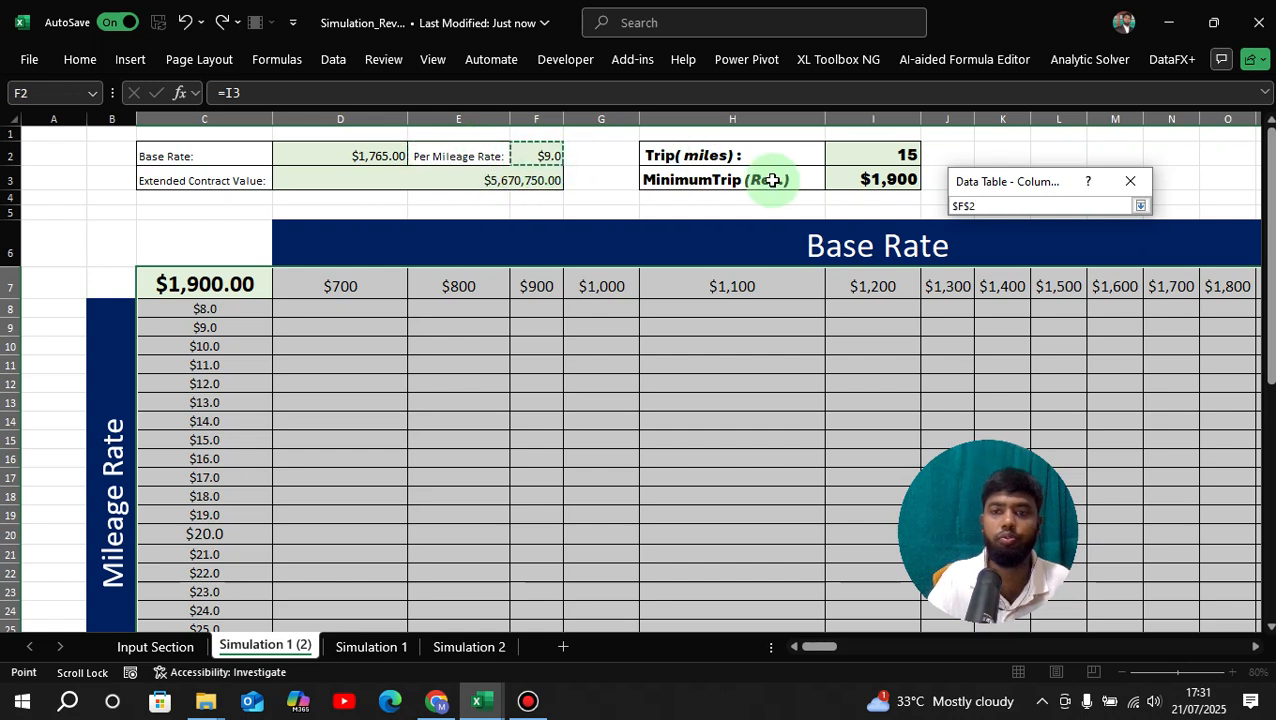
{"action": "left_click", "coordinate": [1139, 205]}
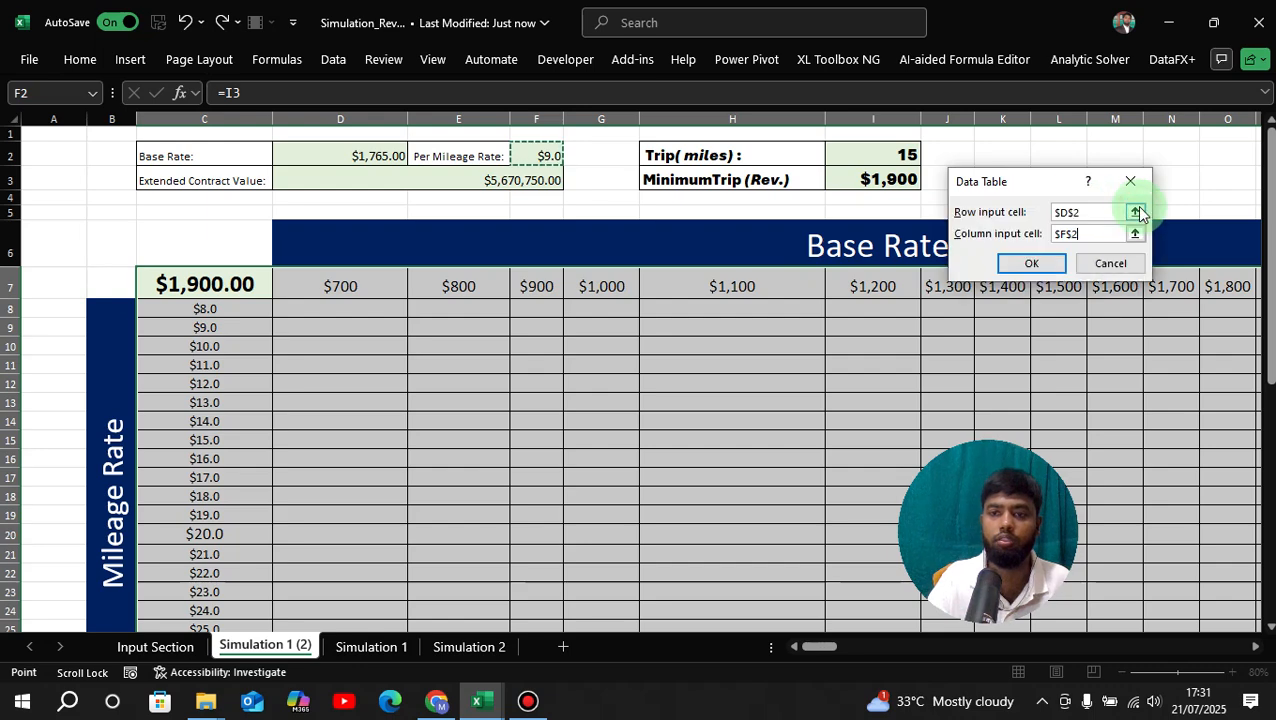
{"action": "left_click", "coordinate": [1031, 266]}
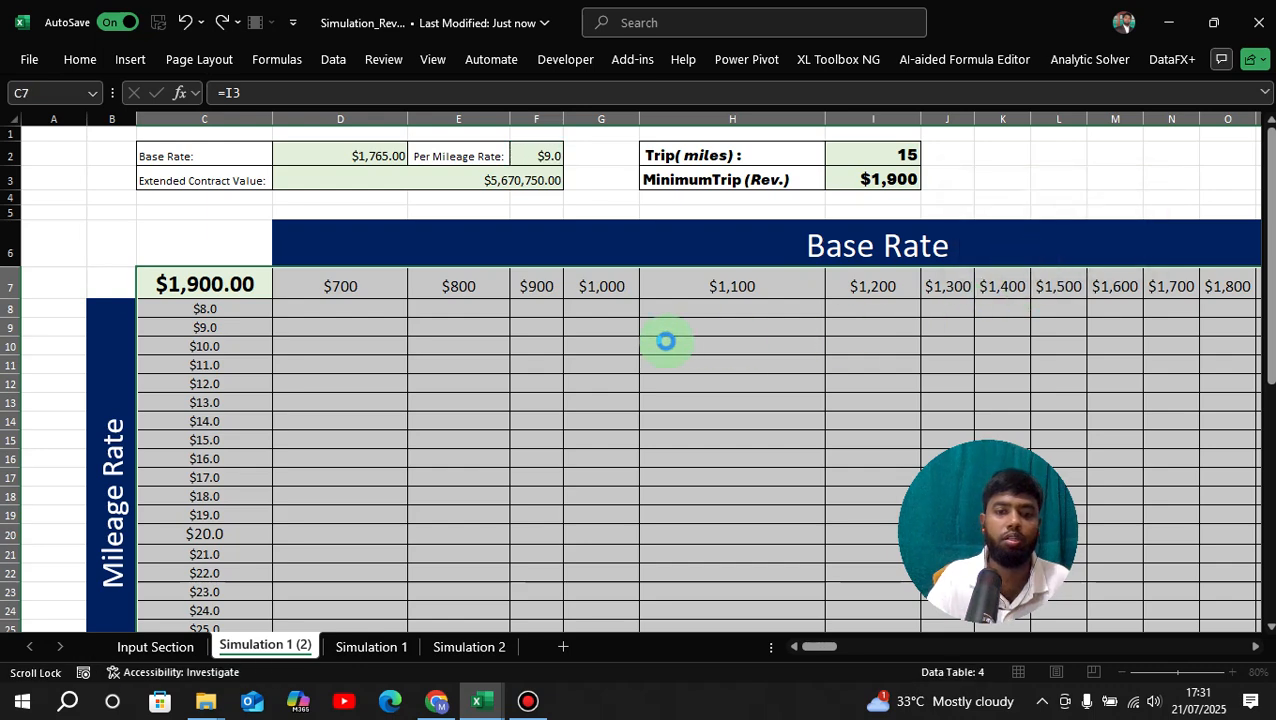
{"action": "scroll", "coordinate": [665, 343], "scroll_direction": "down", "scroll_amount": 2}
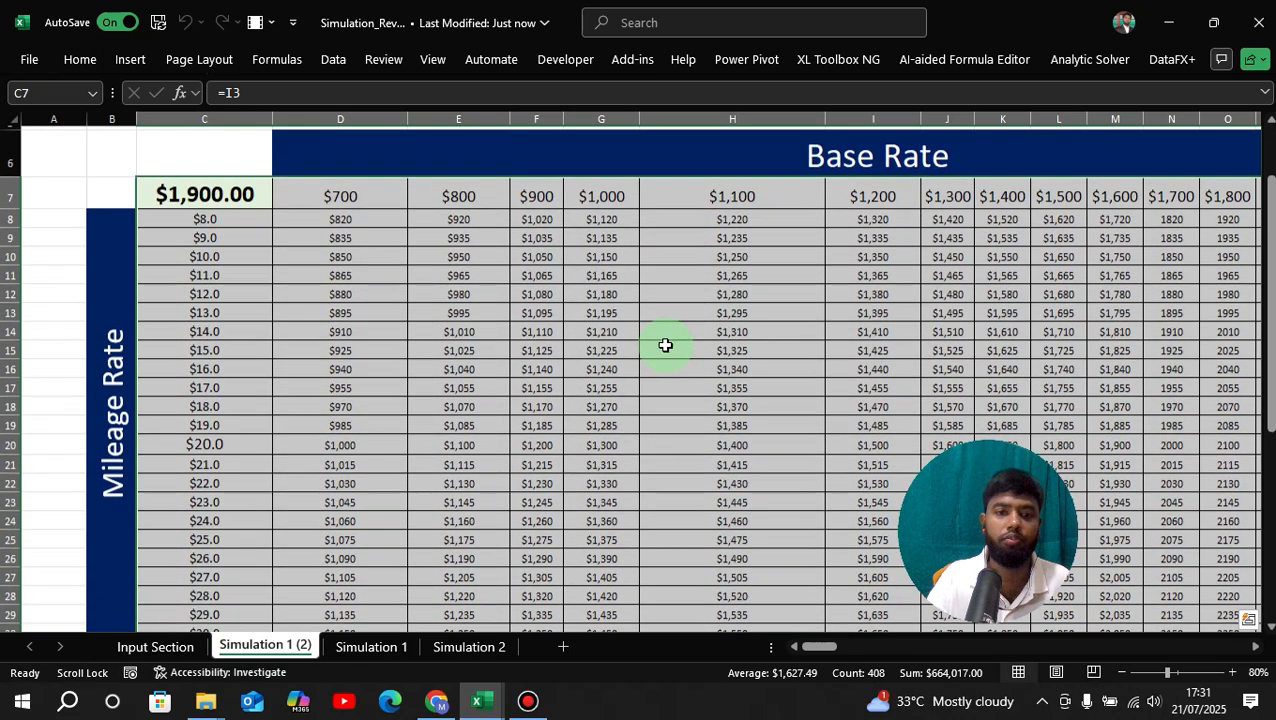
{"action": "scroll", "coordinate": [584, 367], "scroll_direction": "up", "scroll_amount": 2}
{"action": "left_click", "coordinate": [584, 367]}
{"action": "scroll", "coordinate": [605, 405], "scroll_direction": "down", "scroll_amount": 1}
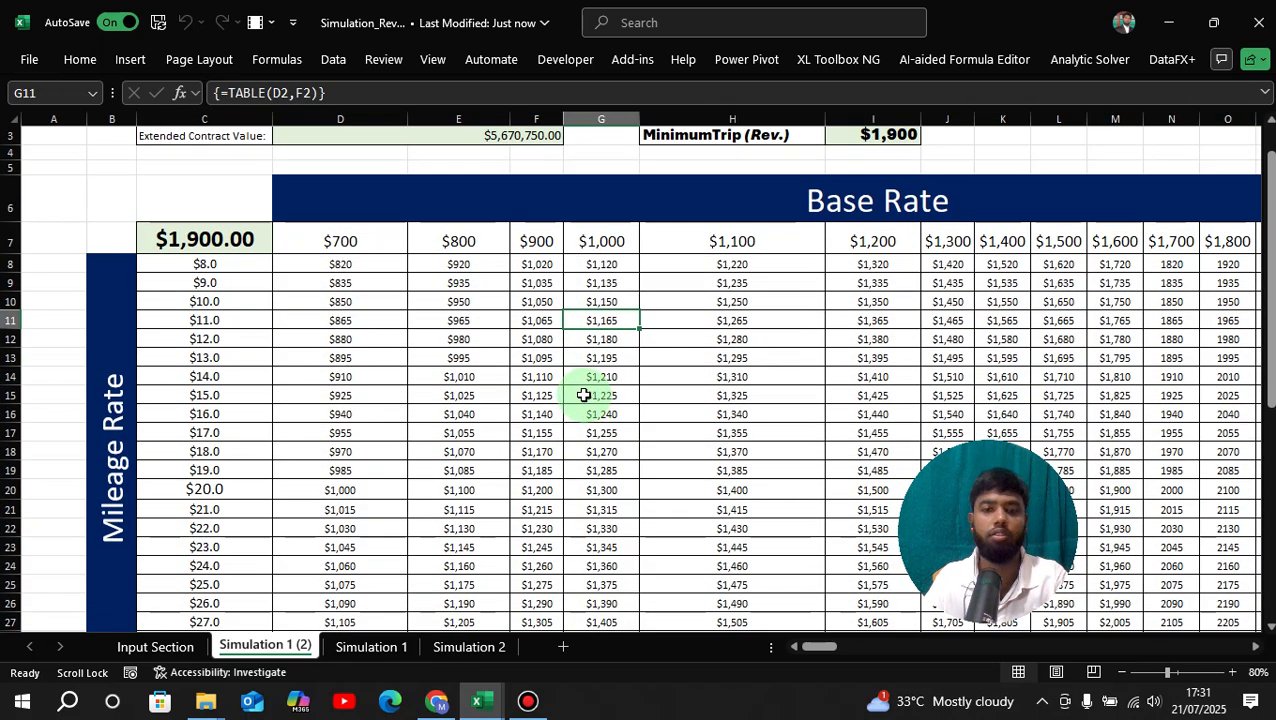
{"action": "scroll", "coordinate": [584, 395], "scroll_direction": "down", "scroll_amount": 1, "text": "ctrl"}
{"action": "scroll", "coordinate": [584, 395], "scroll_direction": "down", "scroll_amount": 1}
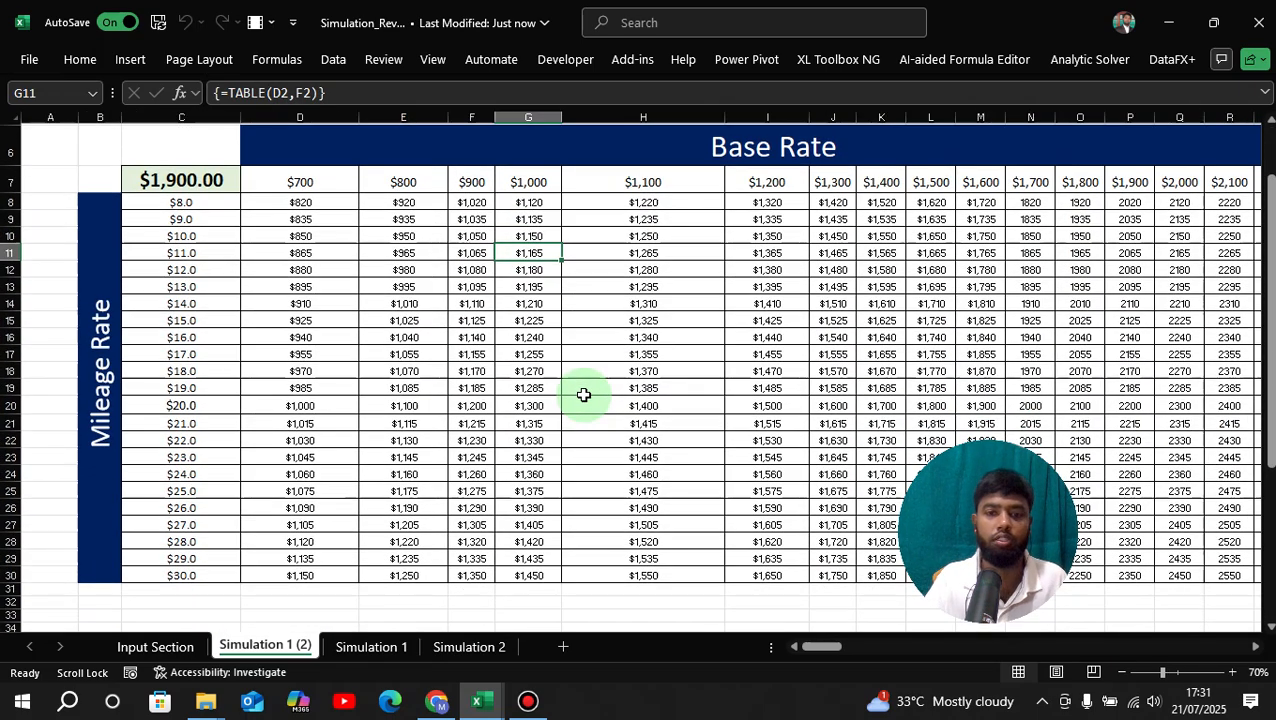
{"action": "left_click", "coordinate": [375, 337]}
{"action": "left_click", "coordinate": [688, 302]}
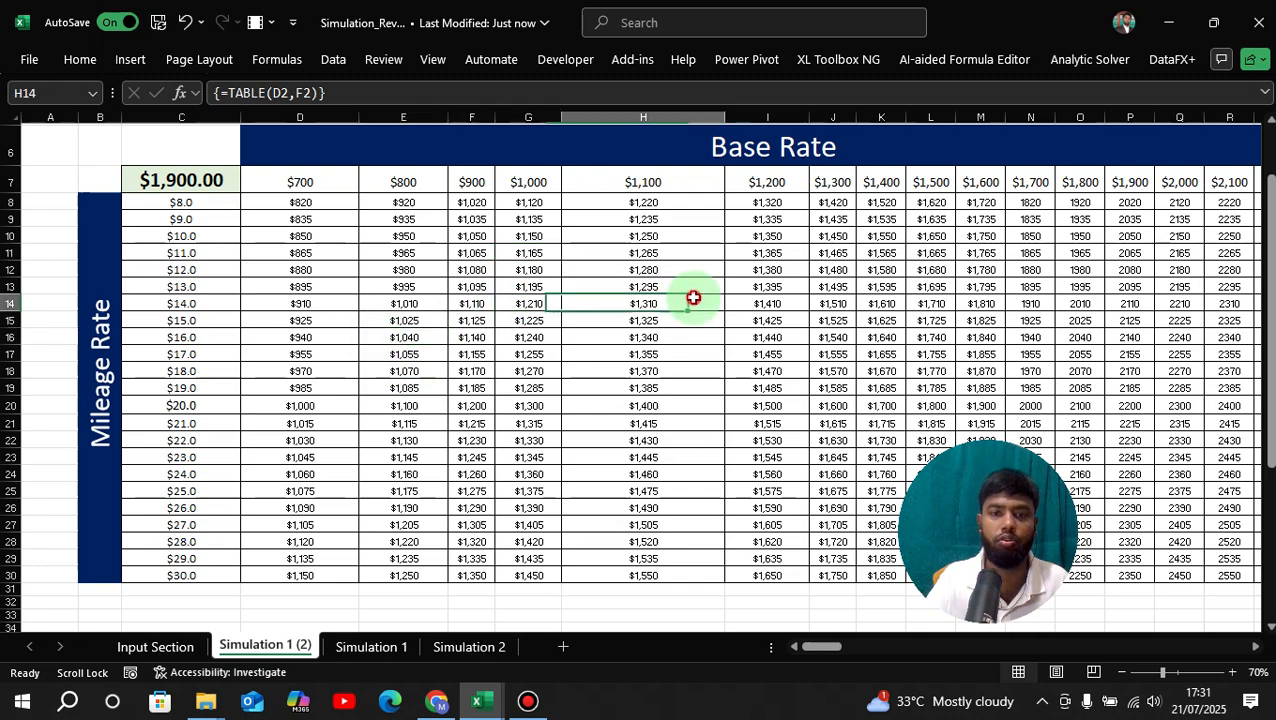
{"action": "scroll", "coordinate": [661, 279], "scroll_direction": "up", "scroll_amount": 2}
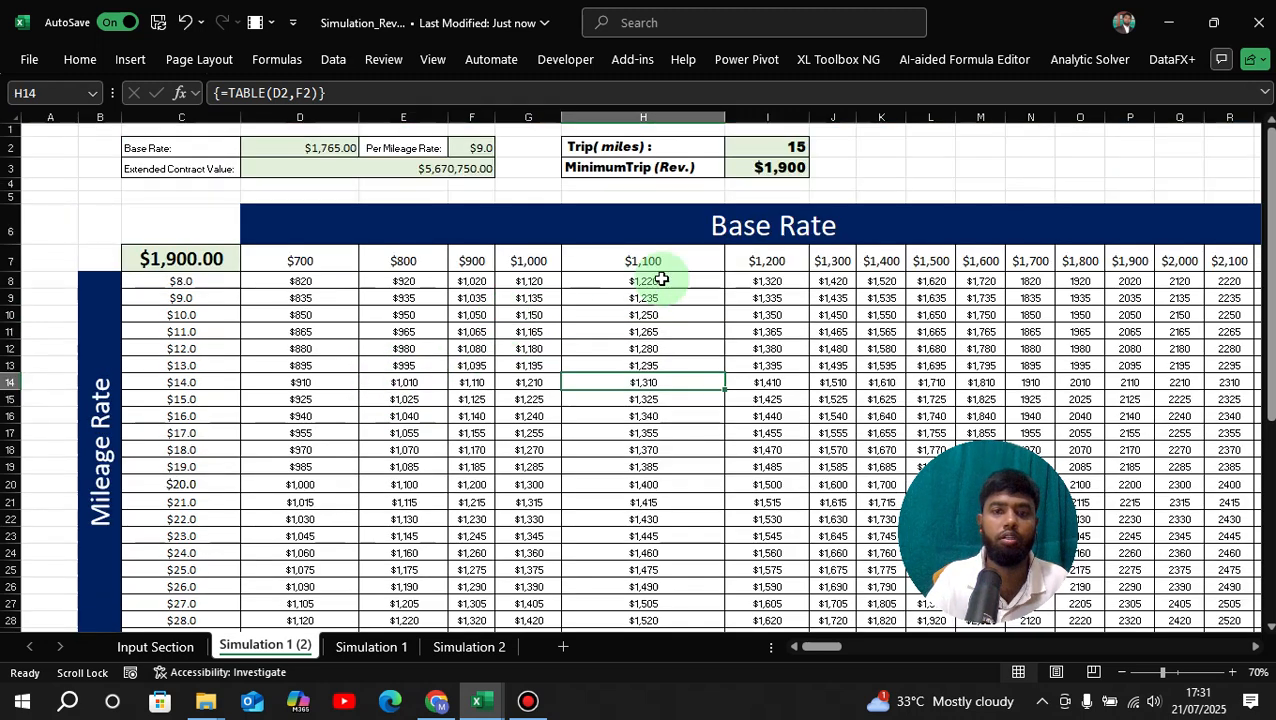
{"action": "left_click", "coordinate": [428, 340]}
{"action": "left_click", "coordinate": [330, 331]}
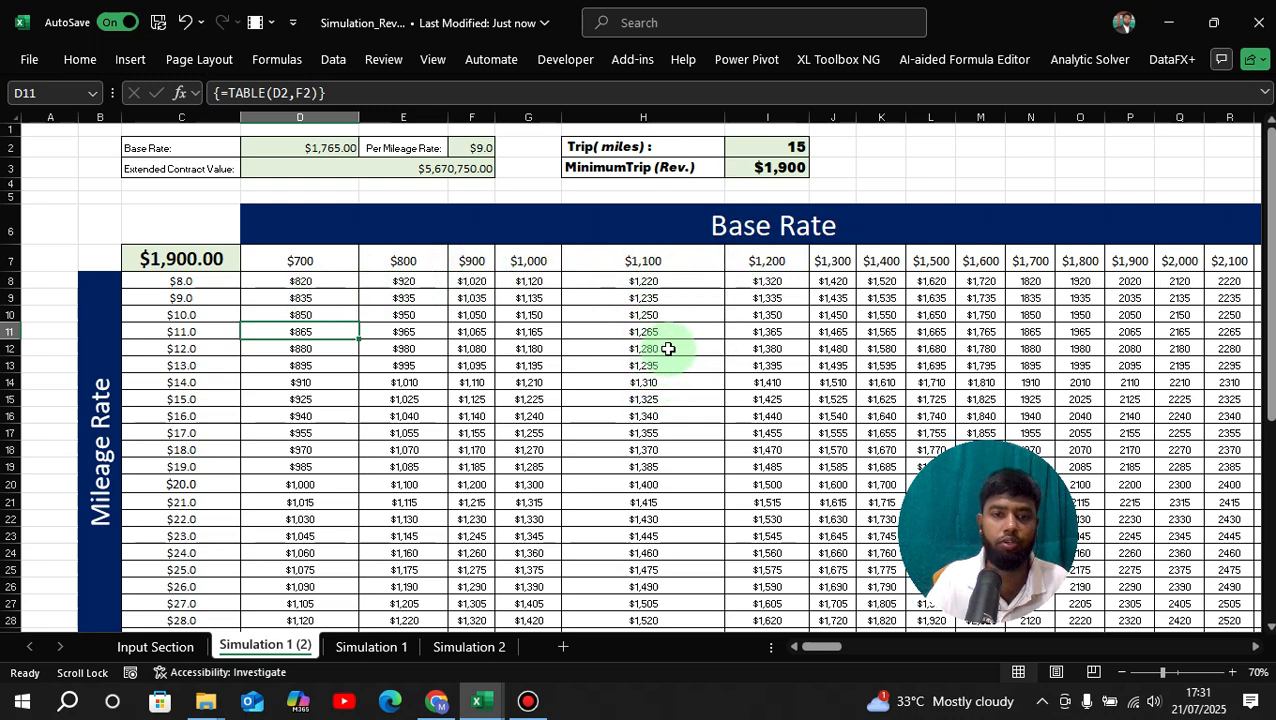
{"action": "left_click", "coordinate": [670, 261]}
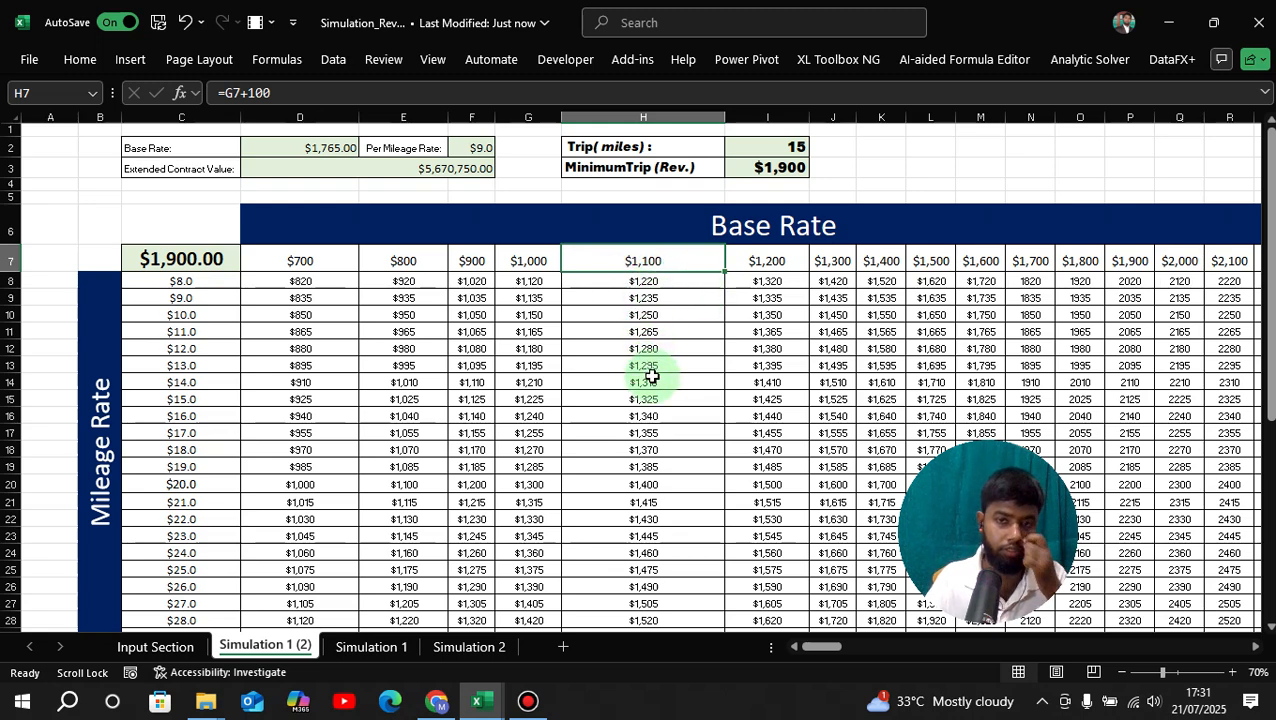
{"action": "left_click", "coordinate": [178, 349]}
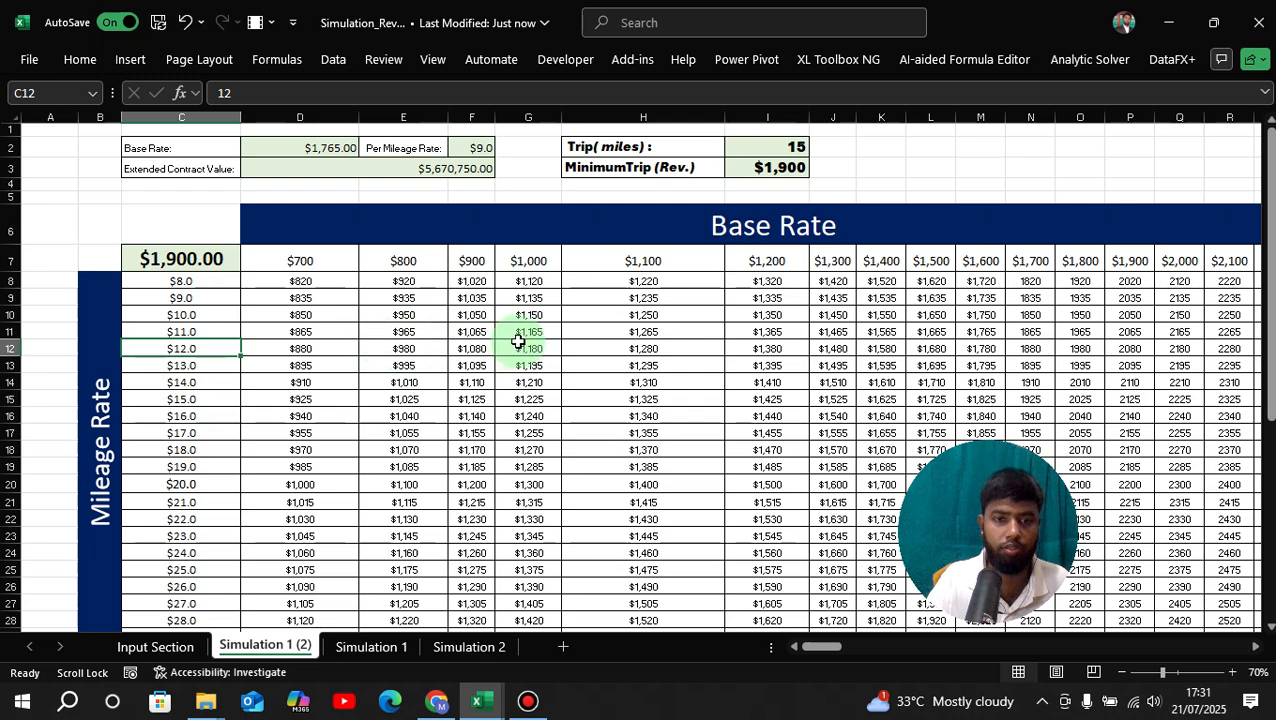
{"action": "left_click", "coordinate": [650, 346]}
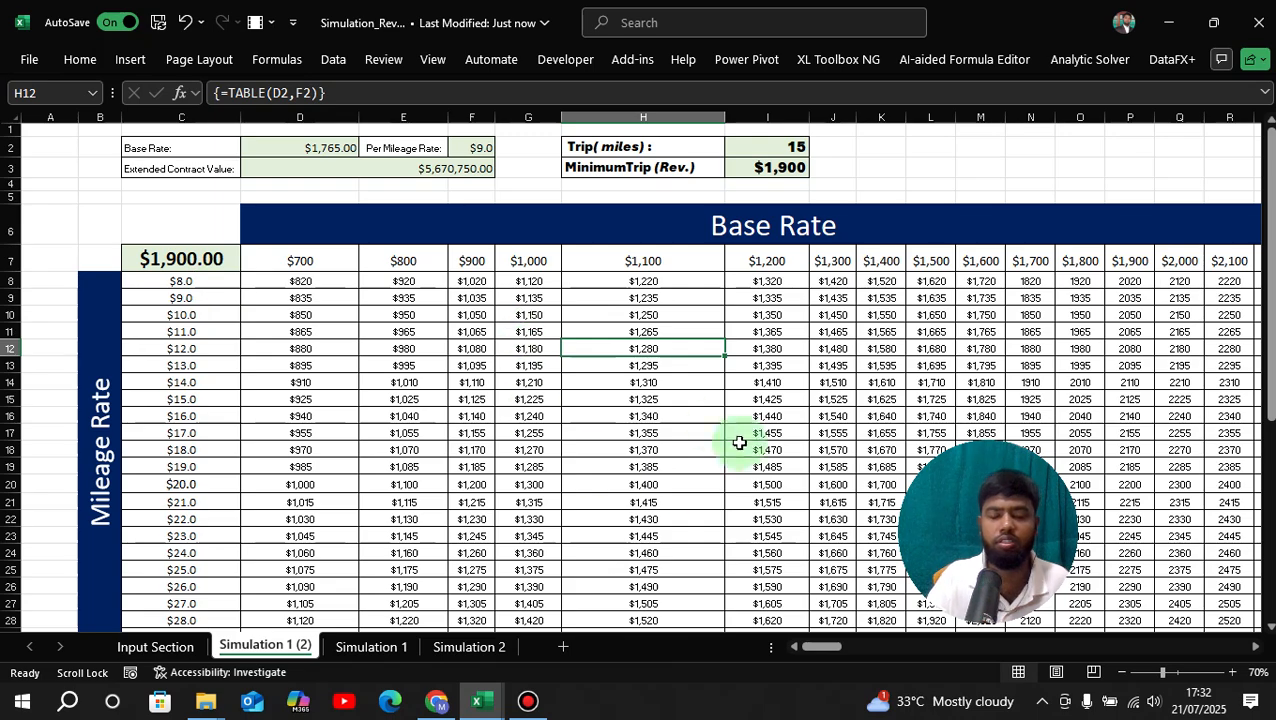
{"action": "left_click", "coordinate": [916, 346]}
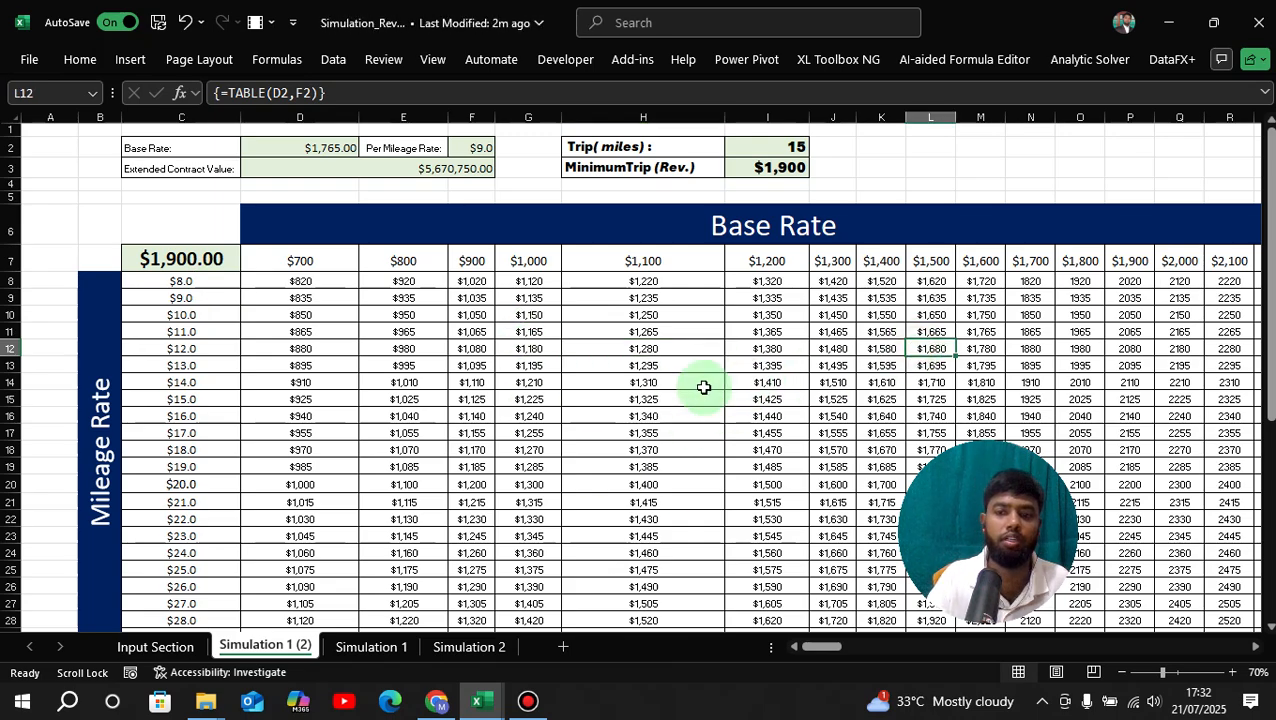
{"action": "scroll", "coordinate": [638, 390], "scroll_direction": "down", "scroll_amount": 2}
{"action": "scroll", "coordinate": [641, 390], "scroll_direction": "up", "scroll_amount": 2}
{"action": "scroll", "coordinate": [641, 390], "scroll_direction": "down", "scroll_amount": 2}
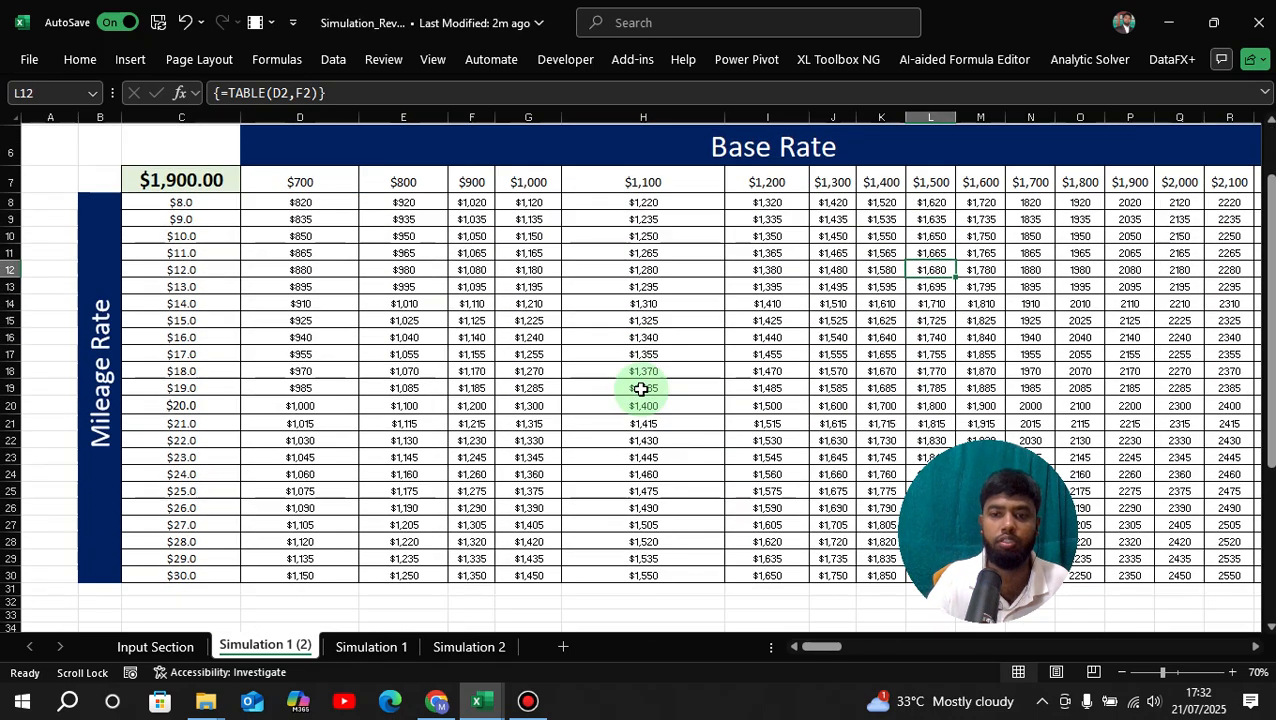
{"action": "scroll", "coordinate": [641, 389], "scroll_direction": "up", "scroll_amount": 2}
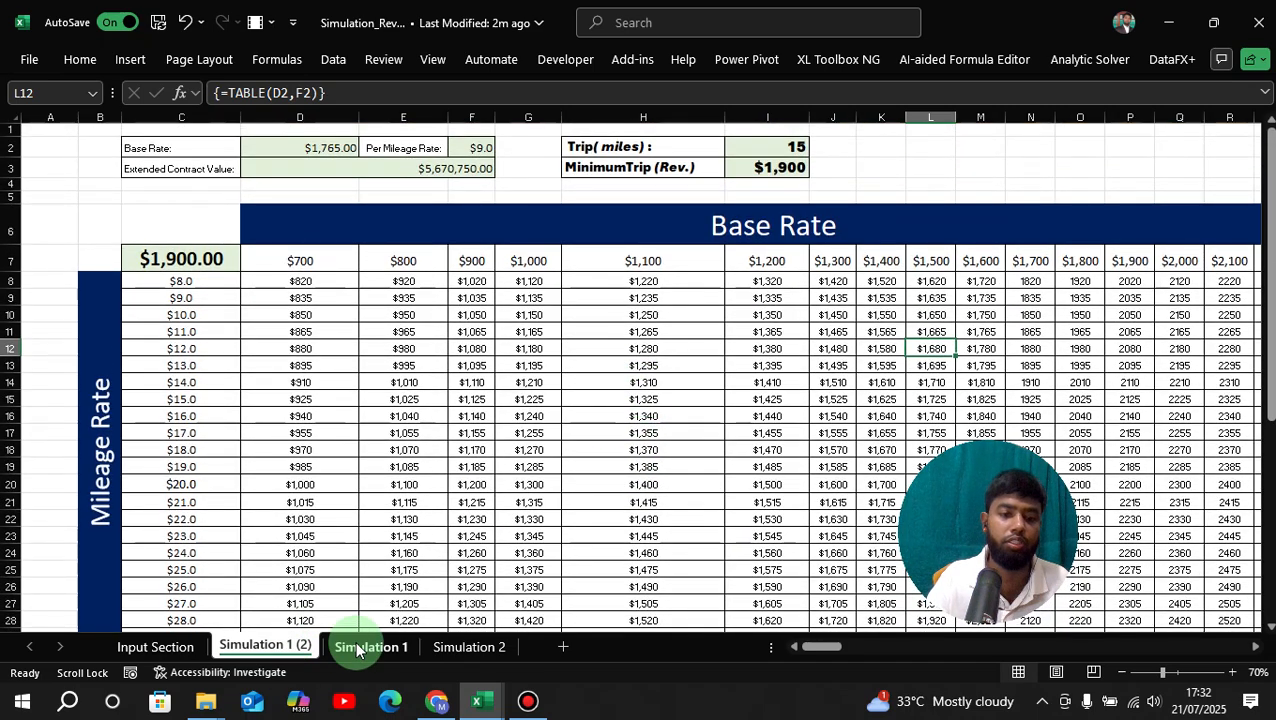
Bring up the Simulation 1 sheet and scroll through its colour-coded revenue table.
{"action": "left_click", "coordinate": [370, 647]}
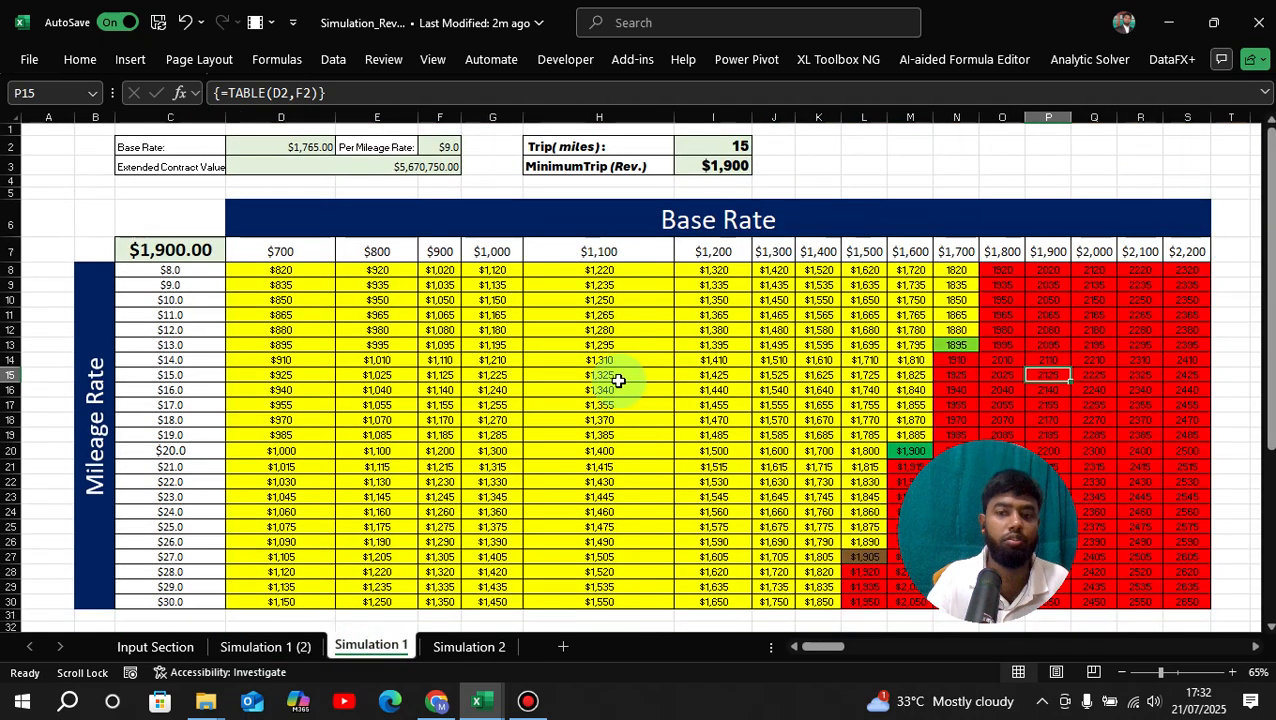
{"action": "scroll", "coordinate": [792, 372], "scroll_direction": "down", "scroll_amount": 3}
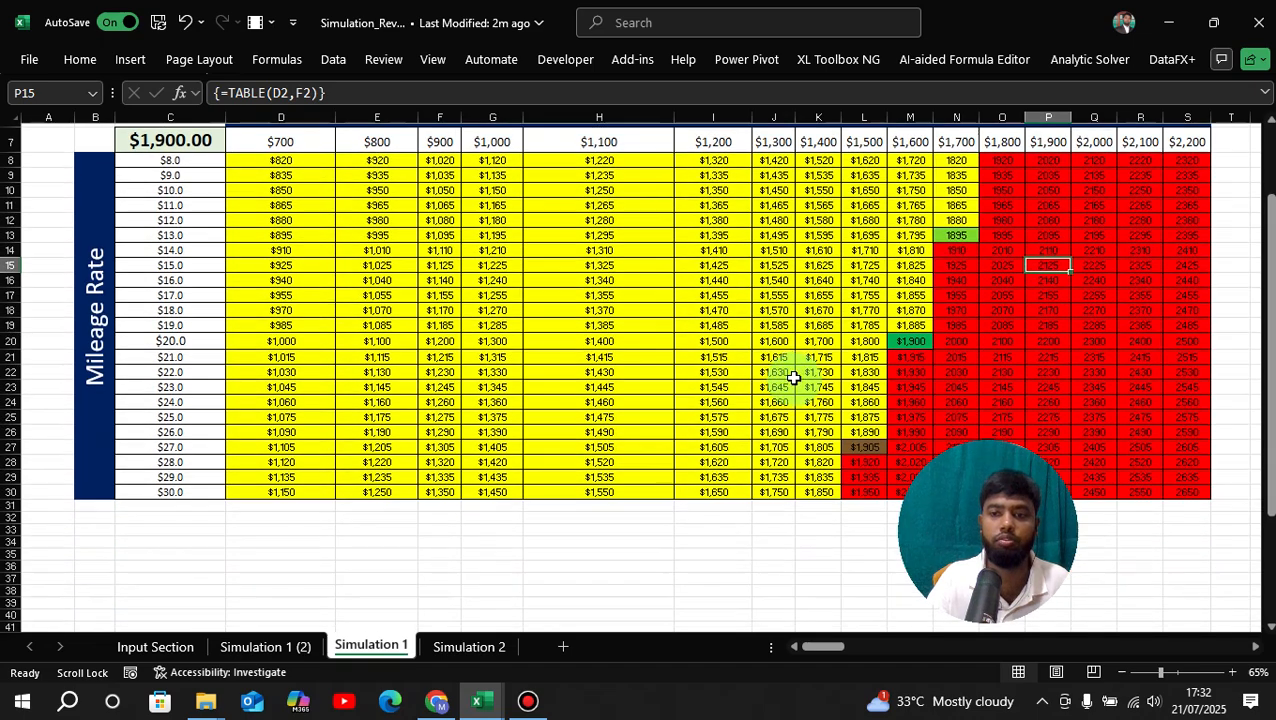
{"action": "scroll", "coordinate": [792, 372], "scroll_direction": "up", "scroll_amount": 2}
{"action": "scroll", "coordinate": [490, 380], "scroll_direction": "up", "scroll_amount": 1}
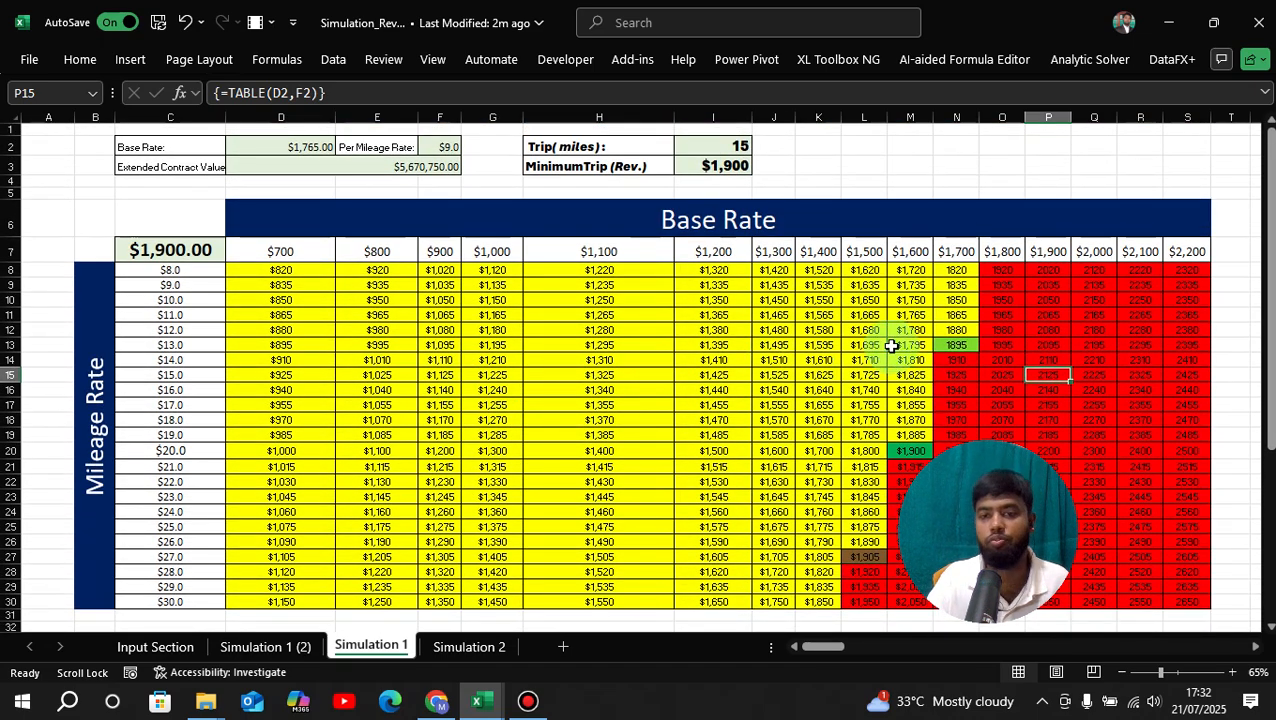
{"action": "scroll", "coordinate": [610, 384], "scroll_direction": "down", "scroll_amount": 1}
{"action": "scroll", "coordinate": [610, 384], "scroll_direction": "up", "scroll_amount": 1}
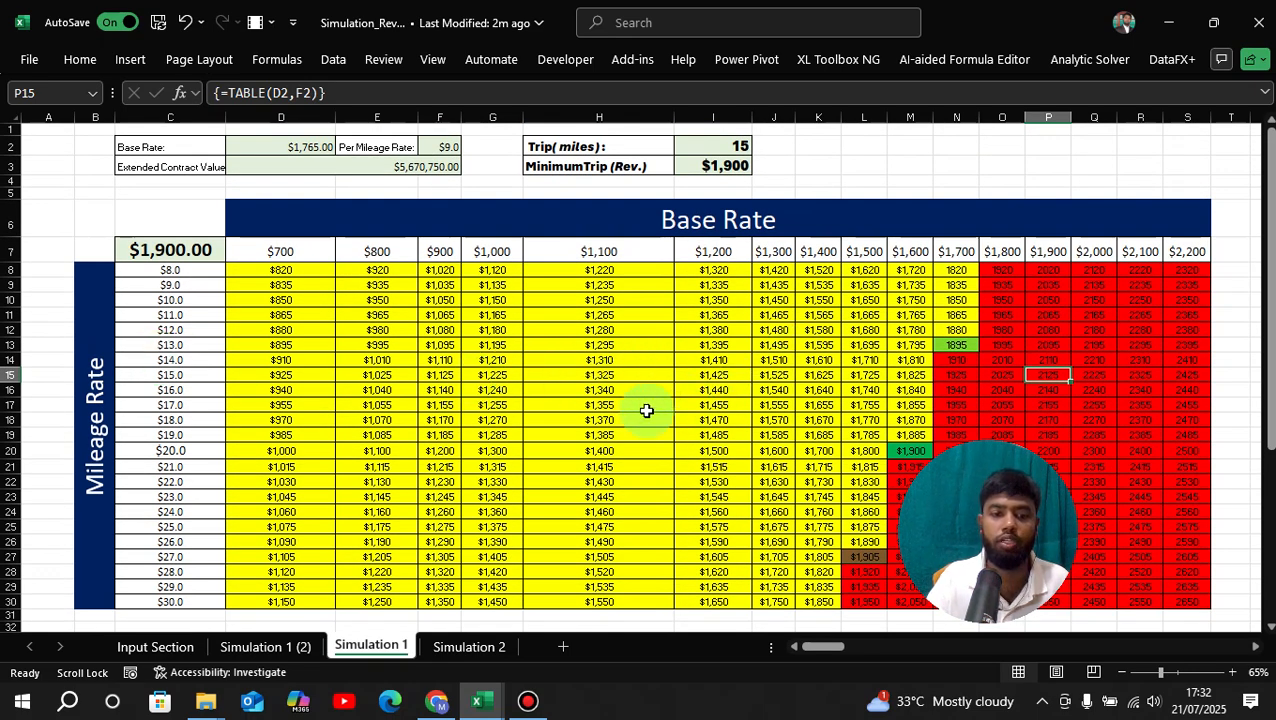
{"action": "scroll", "coordinate": [755, 370], "scroll_direction": "down", "scroll_amount": 1}
{"action": "scroll", "coordinate": [800, 366], "scroll_direction": "up", "scroll_amount": 1}
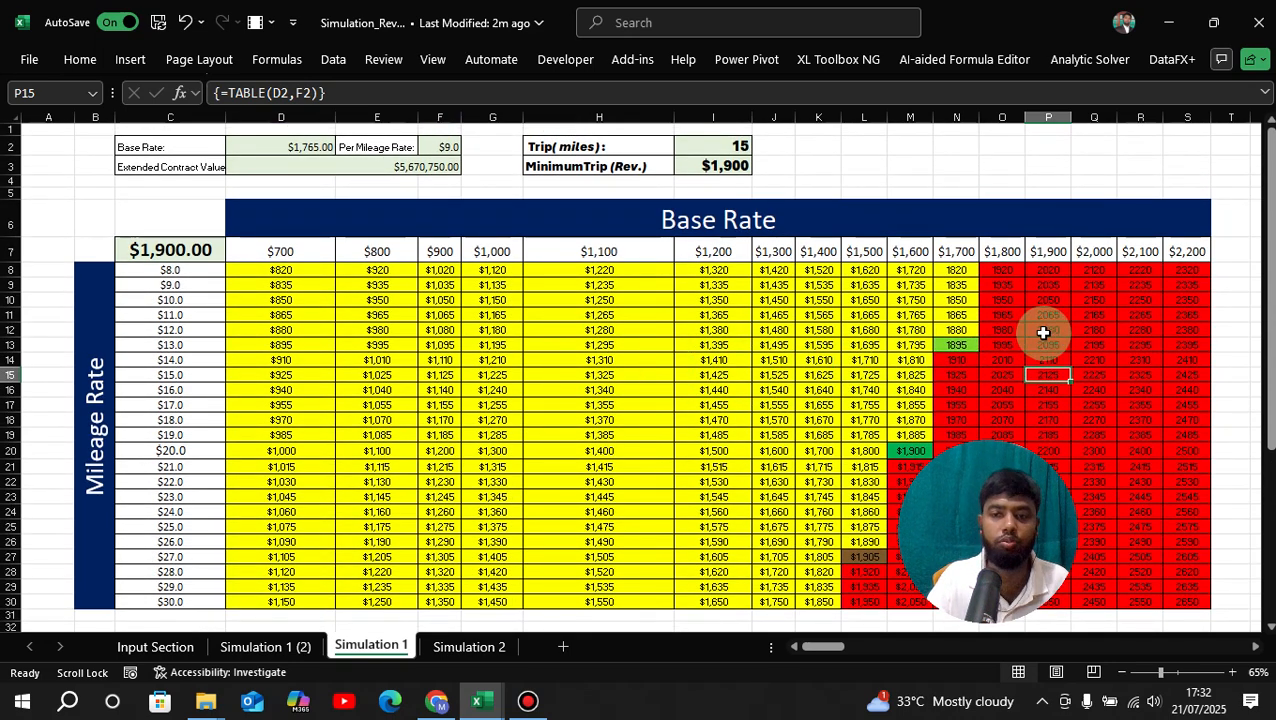
Select results F13, L13:M15, the K14 block and $1,900 in M20, then save the workbook.
{"action": "left_click", "coordinate": [448, 343]}
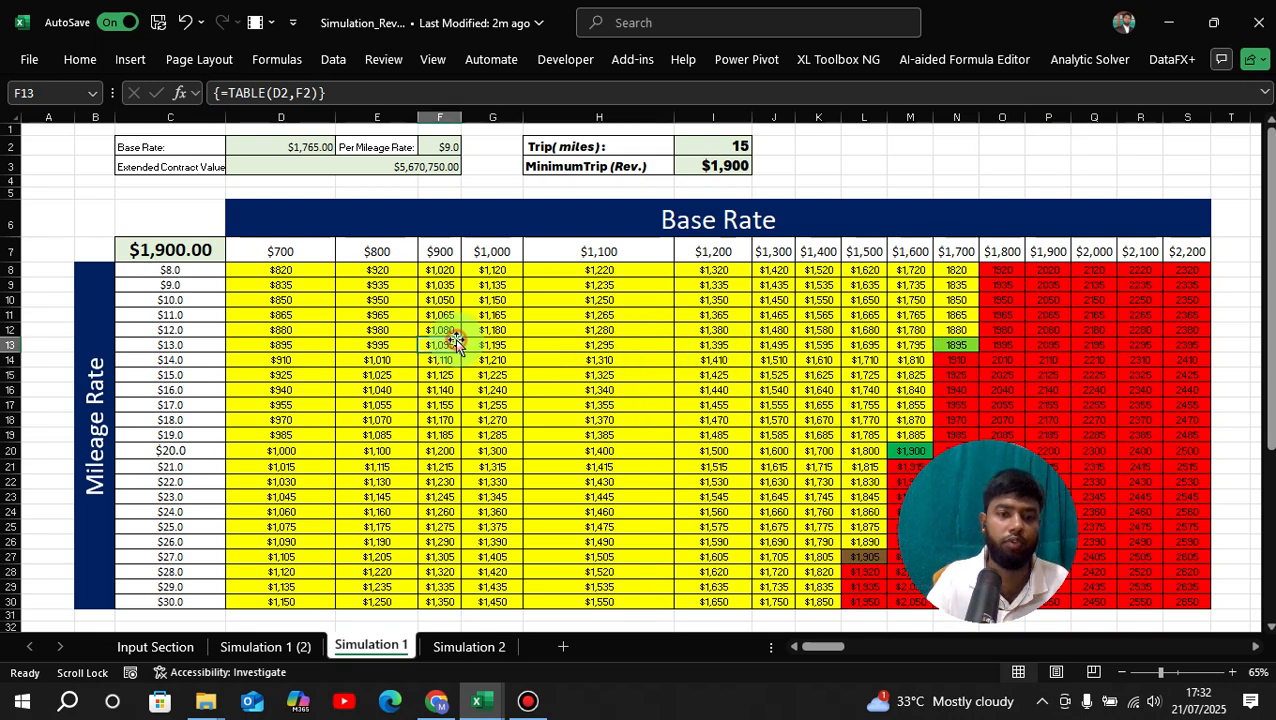
{"action": "mouse_move", "coordinate": [864, 345]}
{"action": "left_mouse_down"}
{"action": "mouse_move", "coordinate": [889, 376]}
{"action": "mouse_move", "coordinate": [932, 341]}
{"action": "left_mouse_up"}
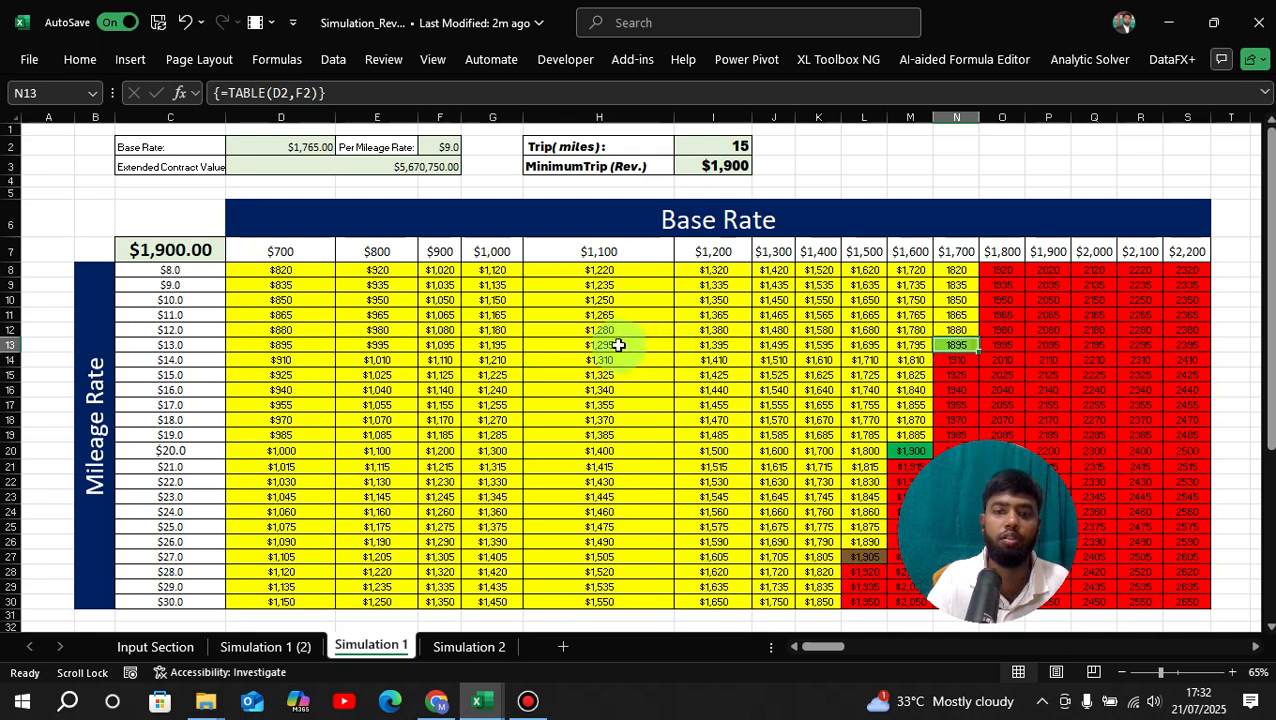
{"action": "left_click_drag", "start_coordinate": [817, 362], "coordinate": [889, 375]}
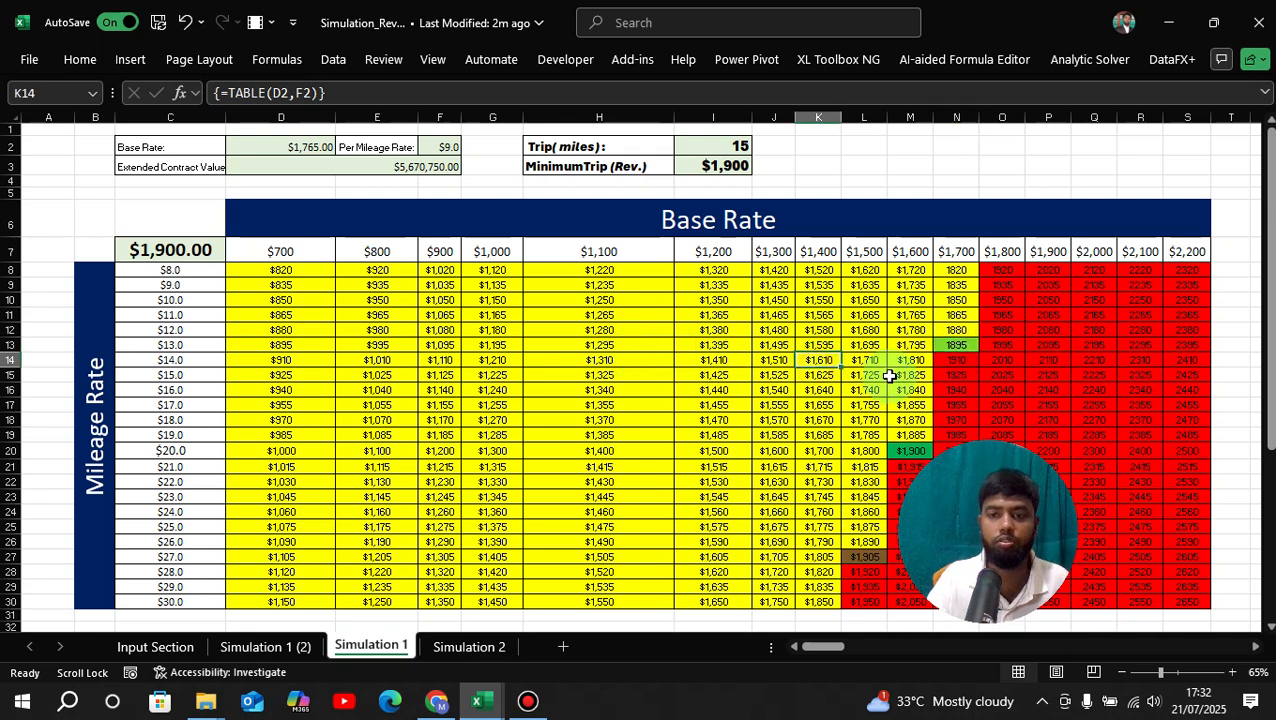
{"action": "left_click", "coordinate": [906, 450]}
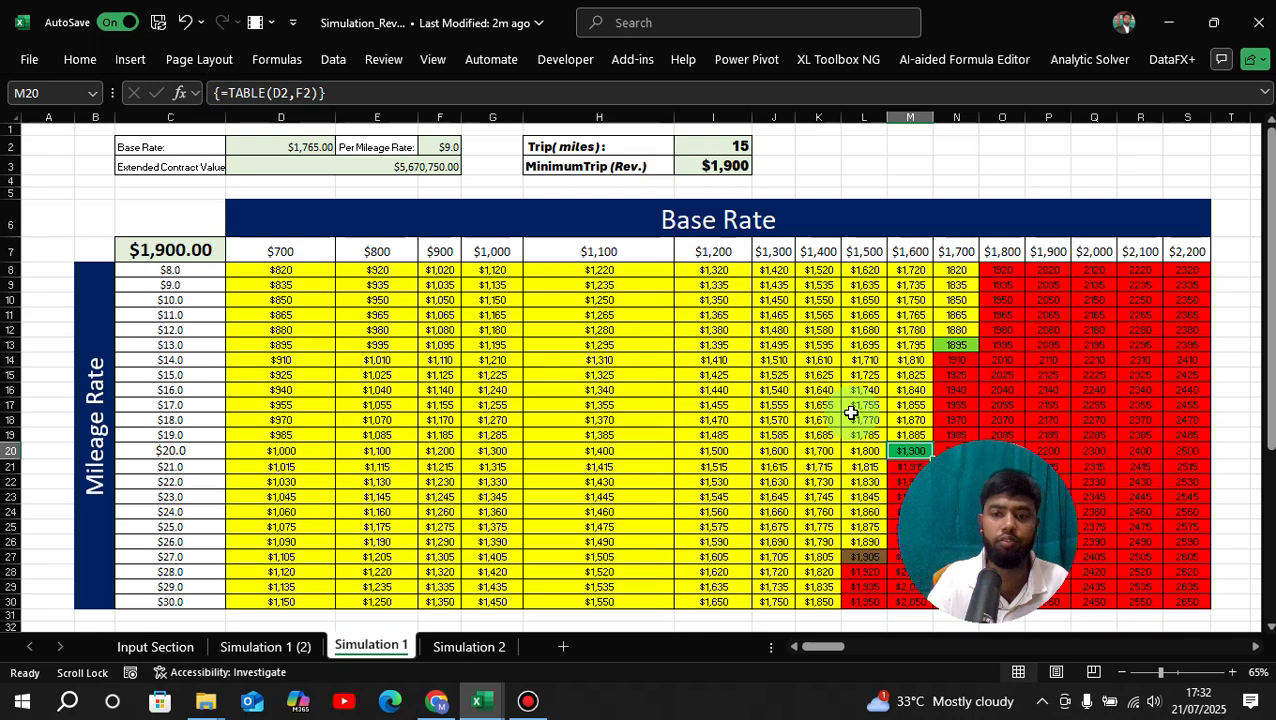
{"action": "key", "text": "ctrl+s"}
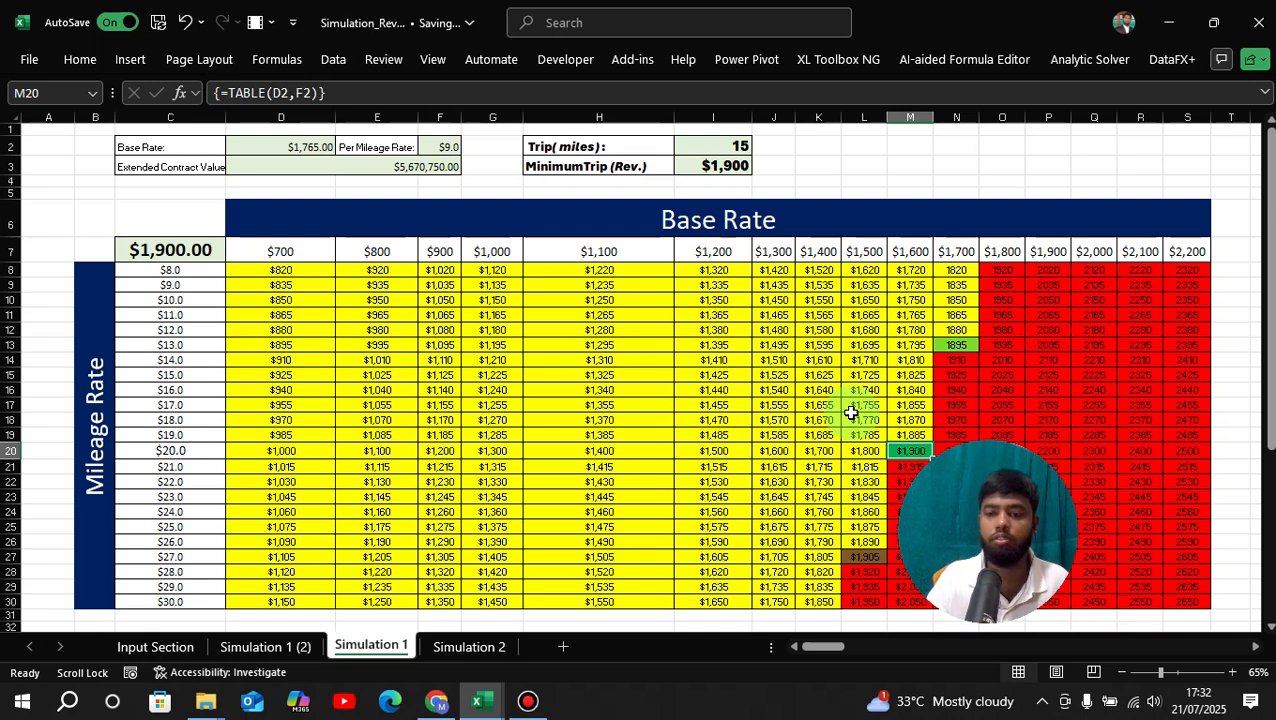